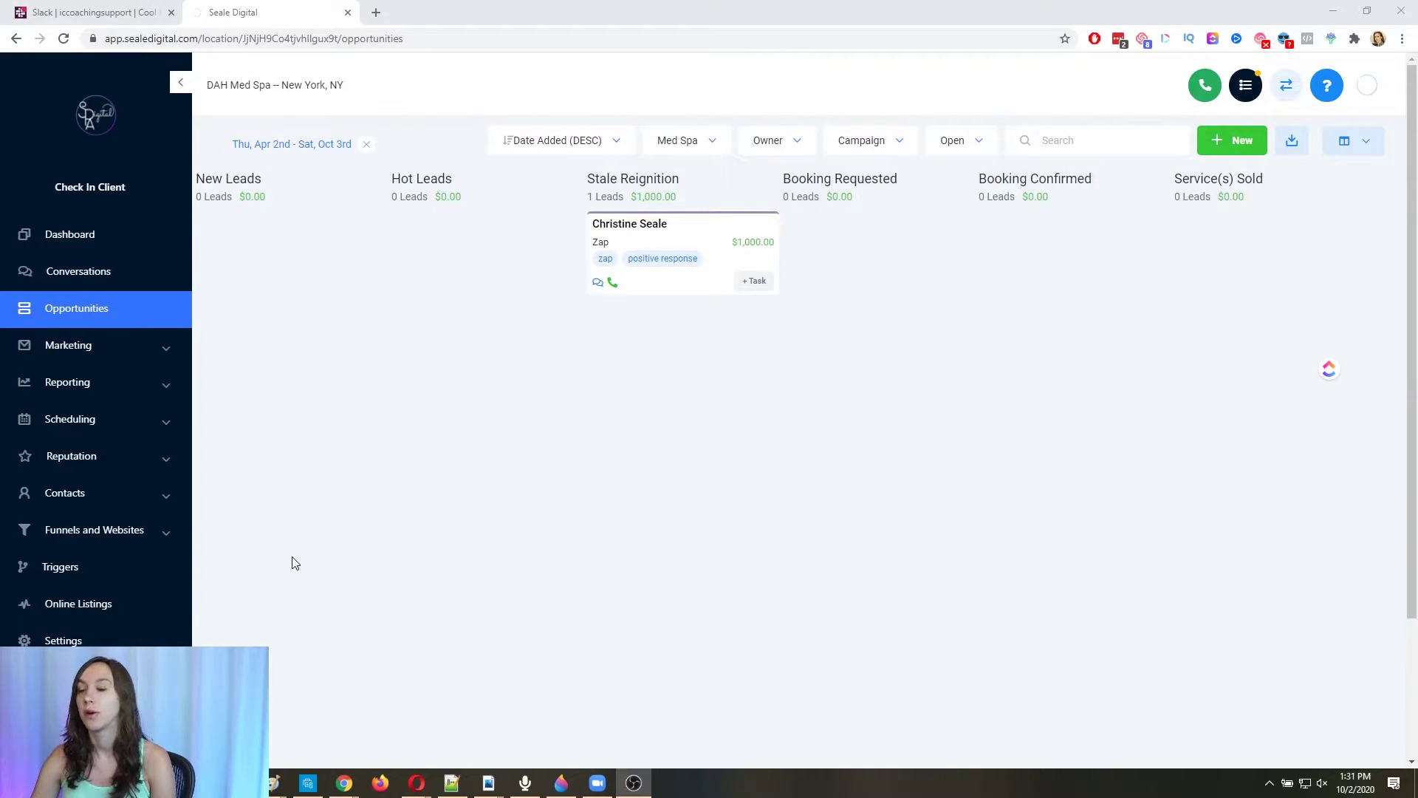
Step: Open the Med Spa pipeline for editing from the Pipelines settings
left_click(63, 641)
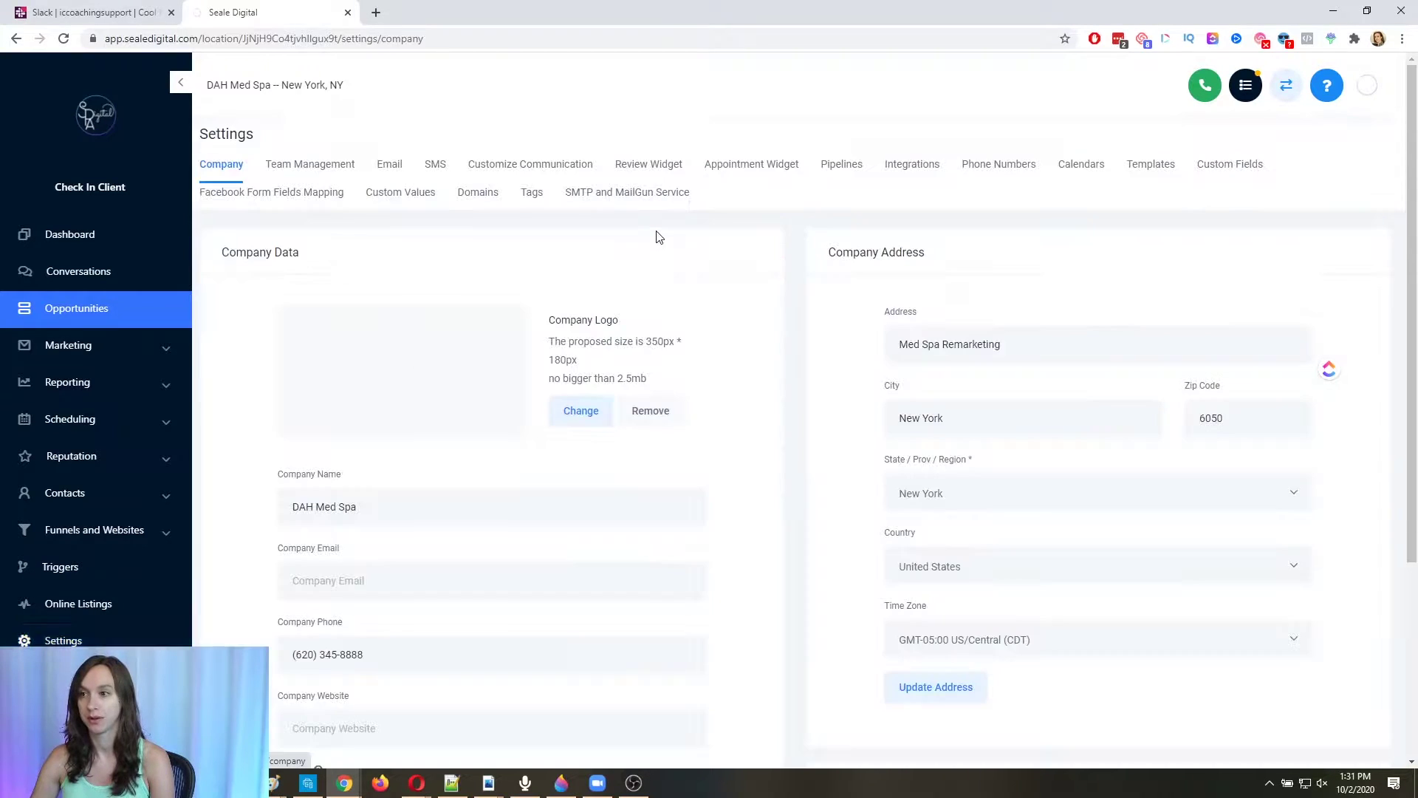
left_click(843, 180)
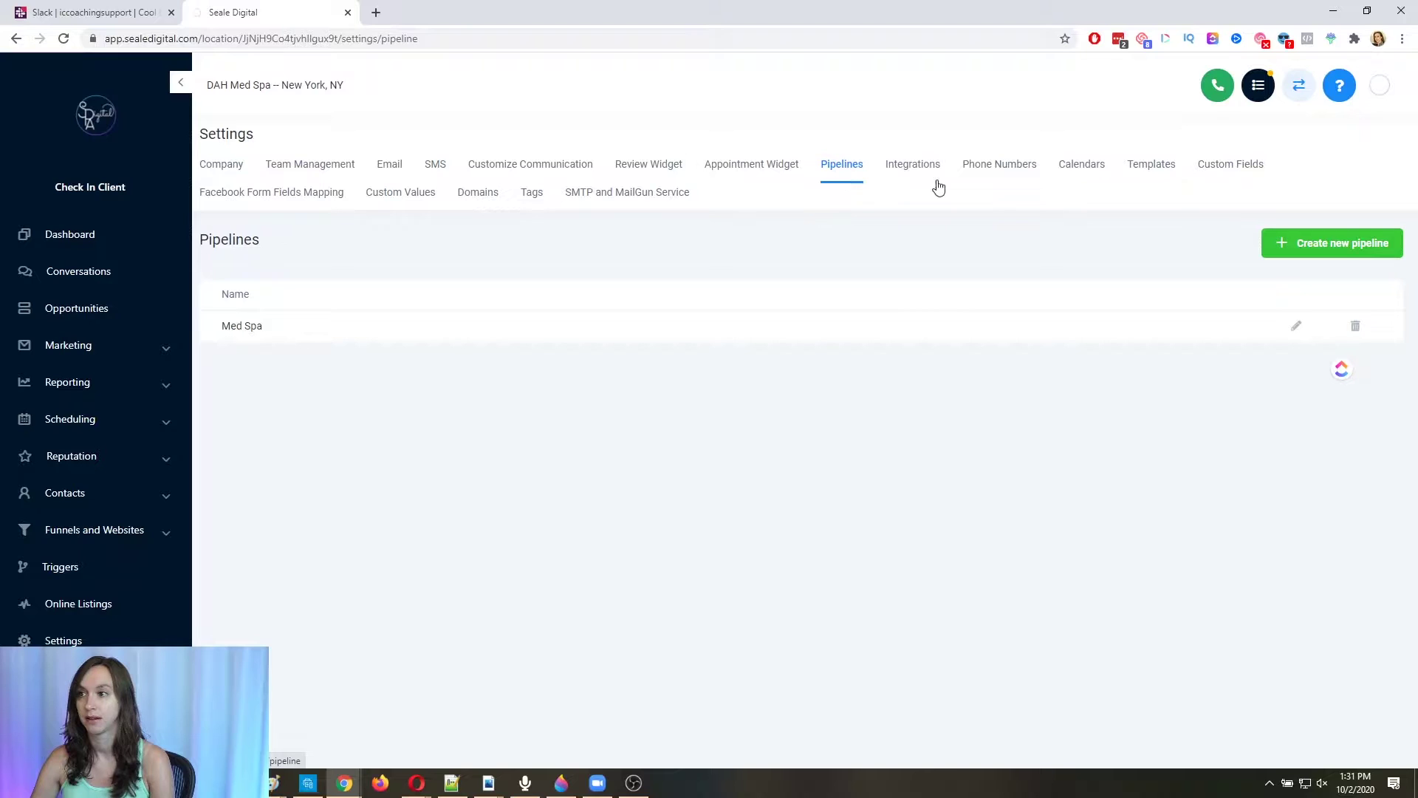
left_click(1296, 327)
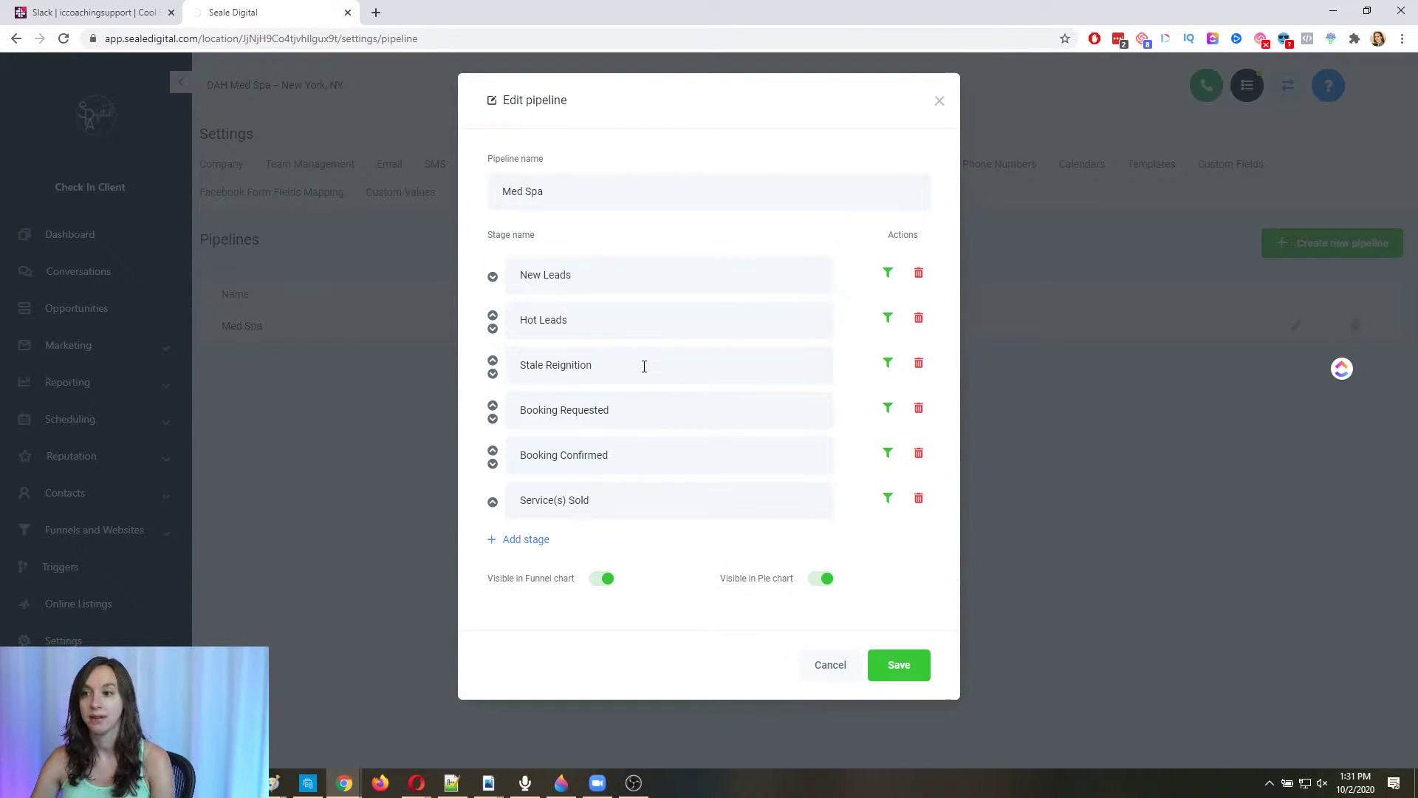
Step: Add an empty stage after Service(s) Sold, delete it again, and close the pipeline editor
left_click_drag(639, 366, 518, 373)
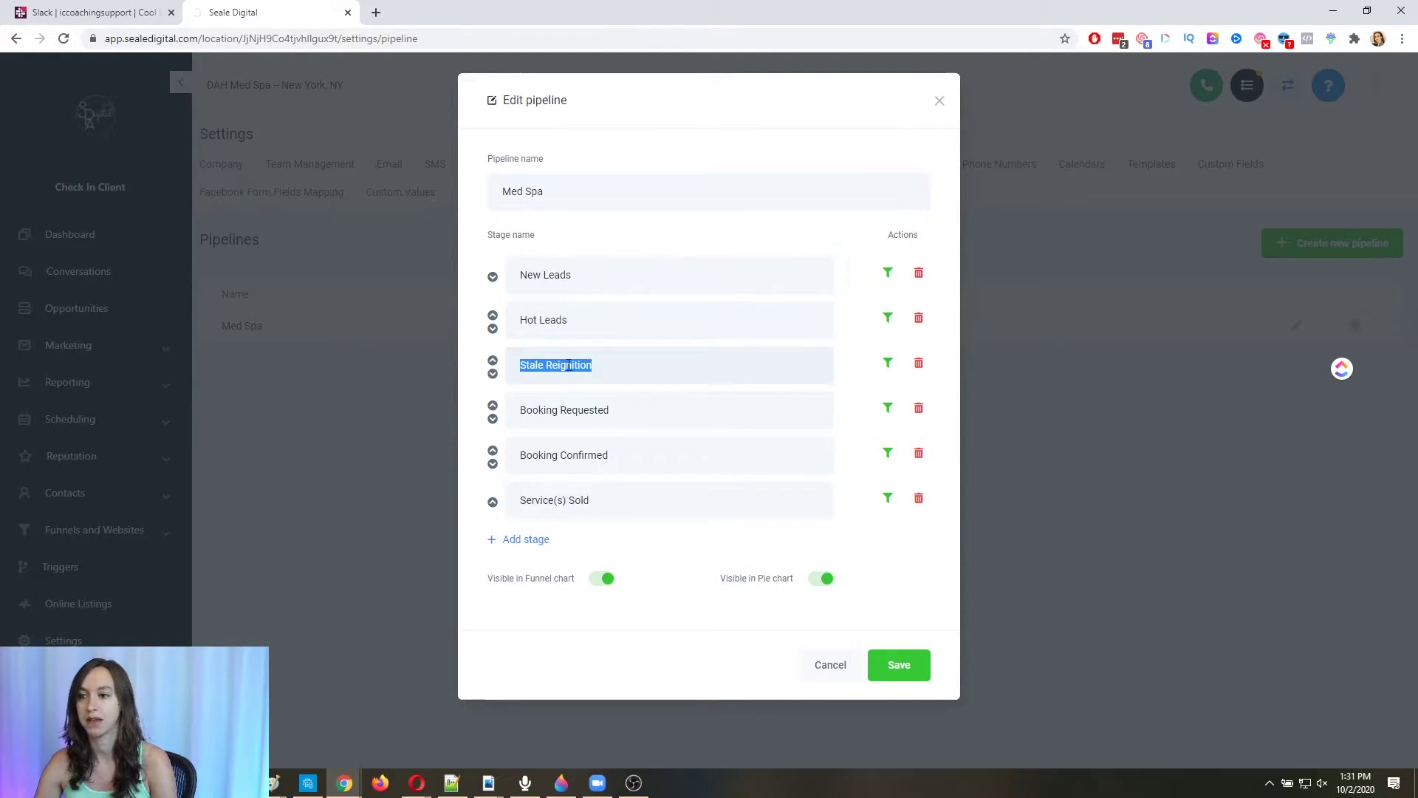
left_click(686, 372)
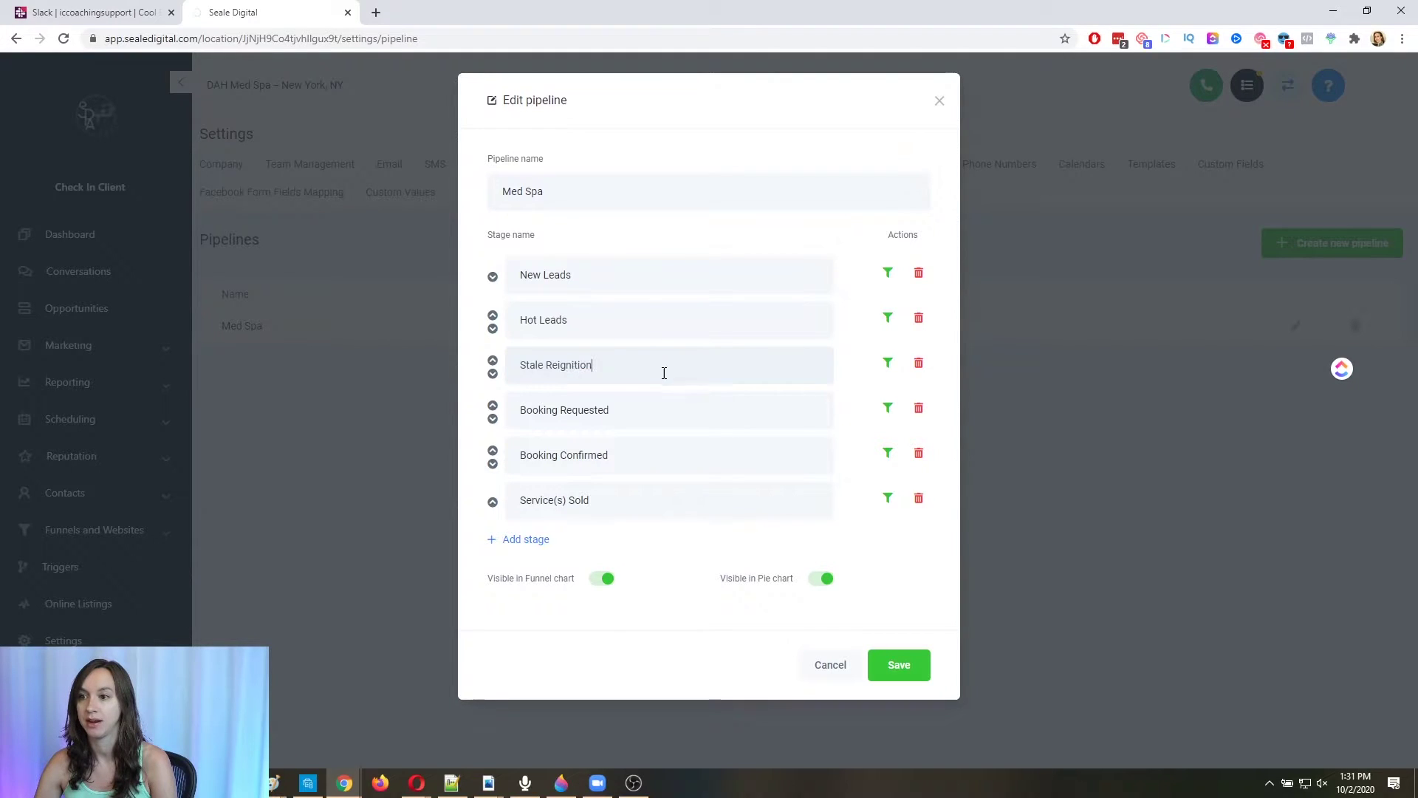
left_click(537, 541)
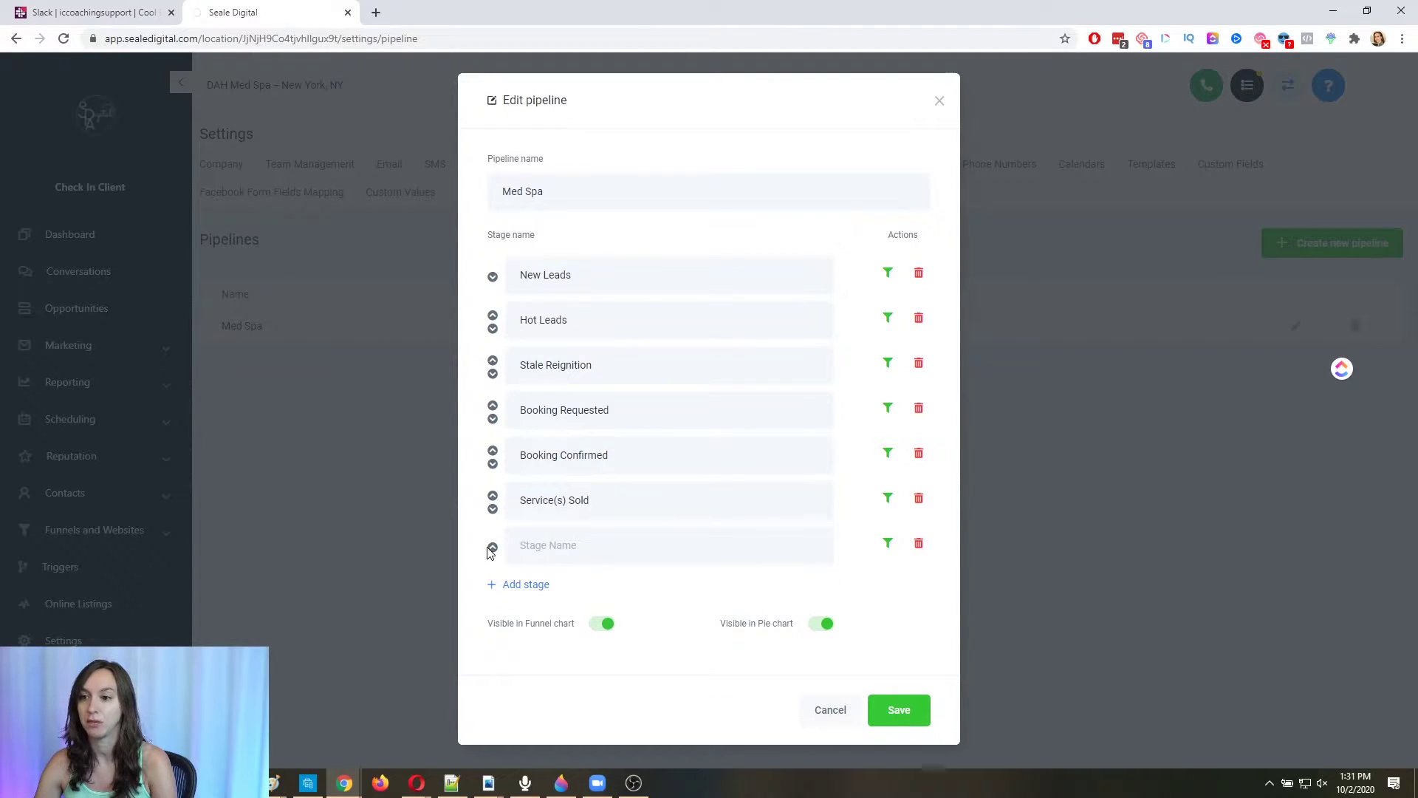
left_click(918, 545)
left_click(781, 136)
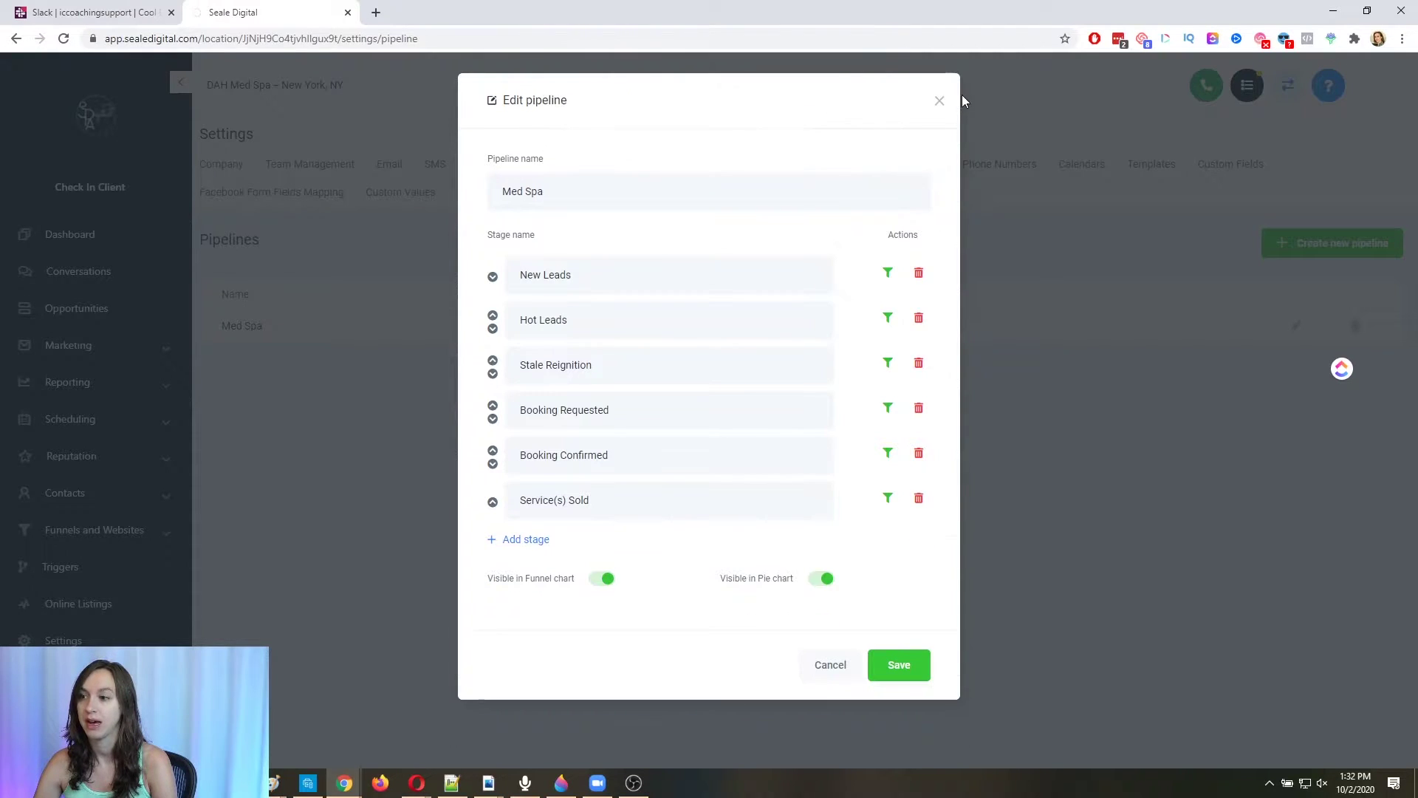
left_click(939, 101)
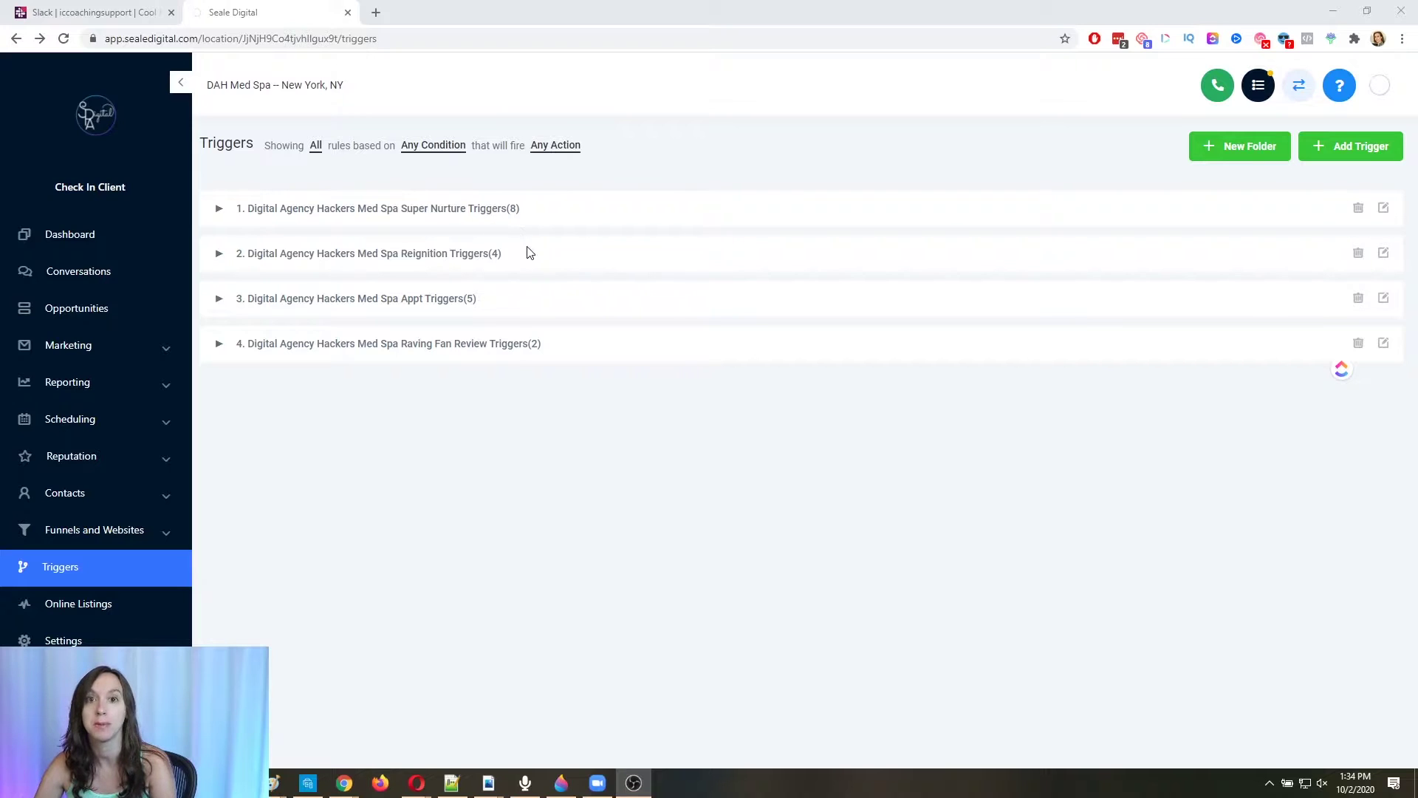
Step: Create a trigger rule named 'test' that fires on Facebook Lead Form Submitted
left_click(1364, 147)
type("test")
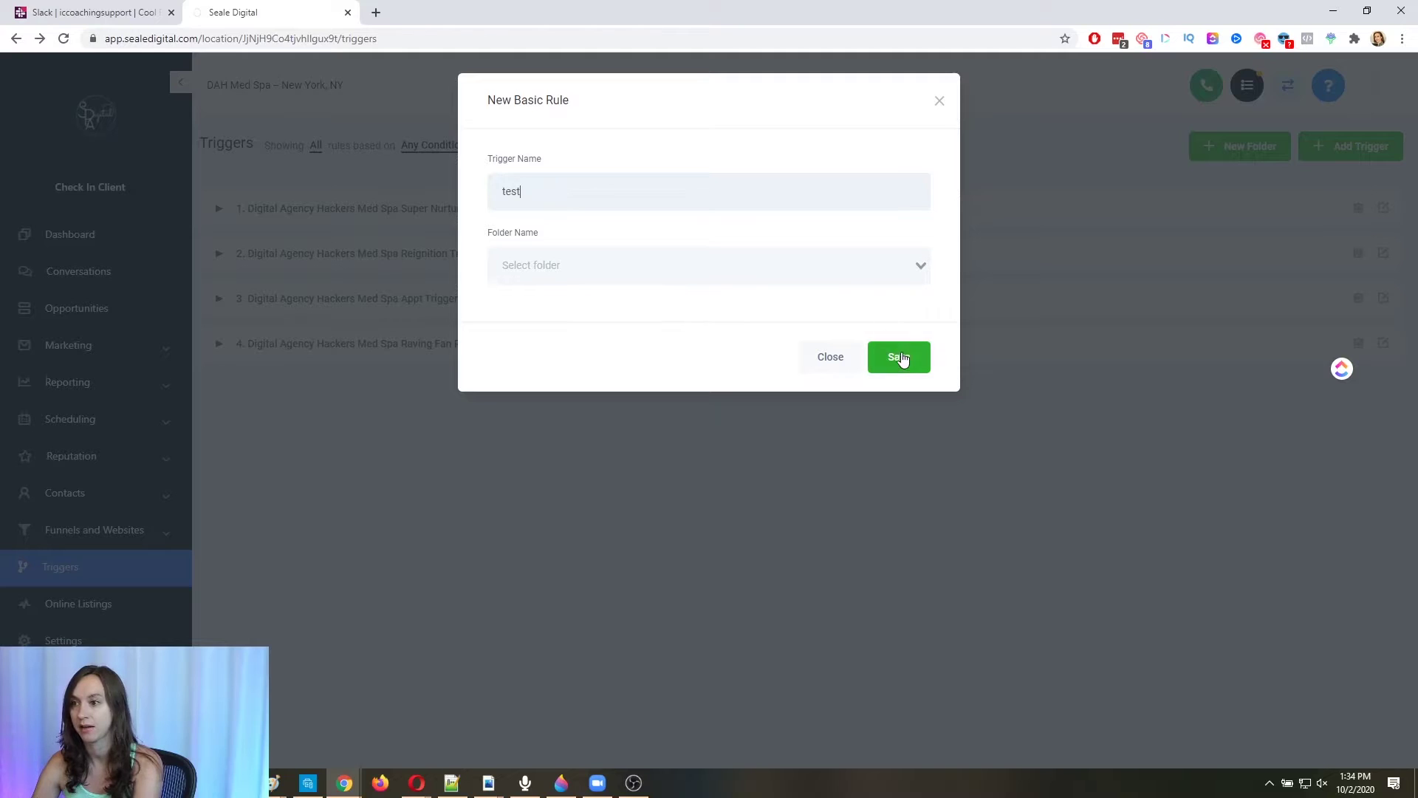
left_click(899, 357)
left_click(424, 336)
left_click(318, 336)
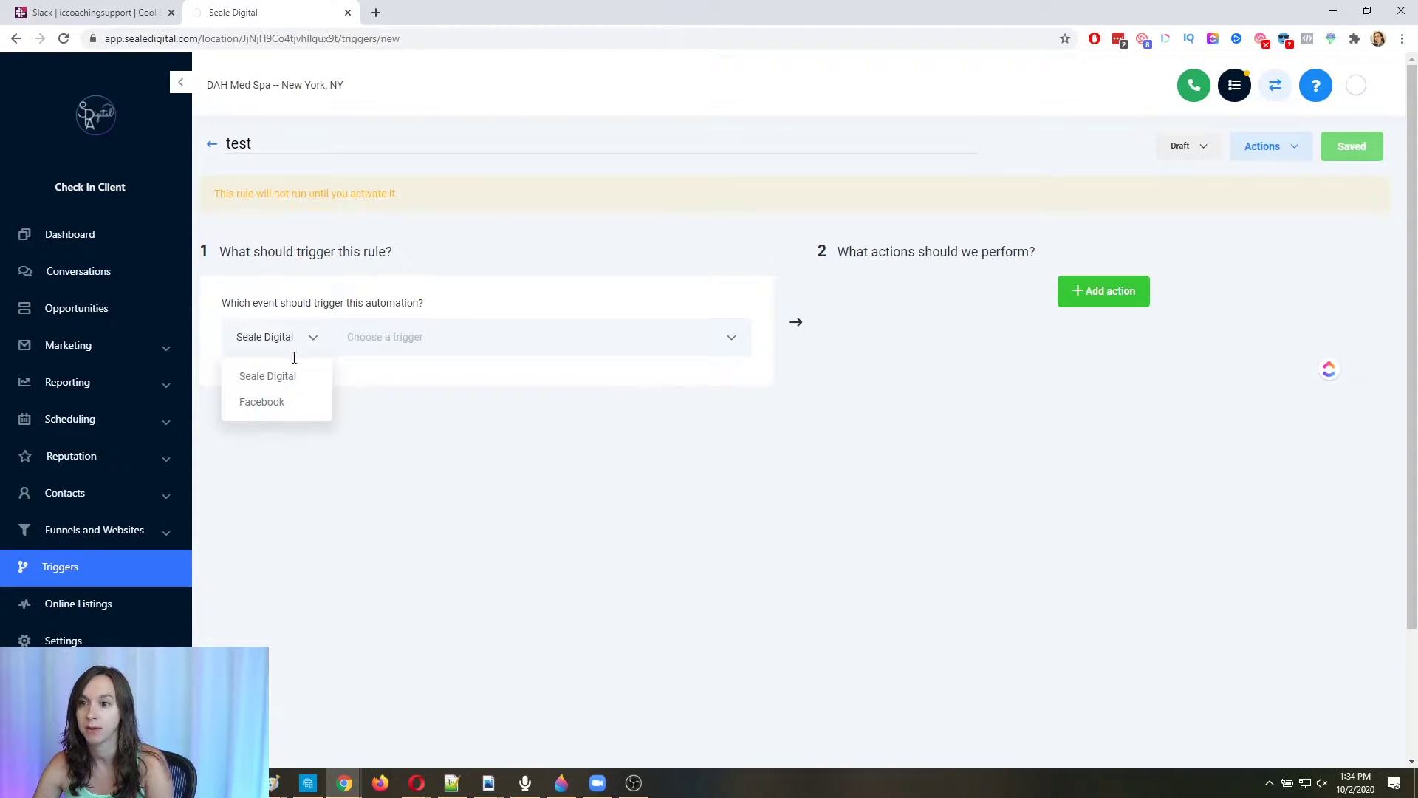
left_click(276, 399)
left_click(420, 337)
left_click(402, 383)
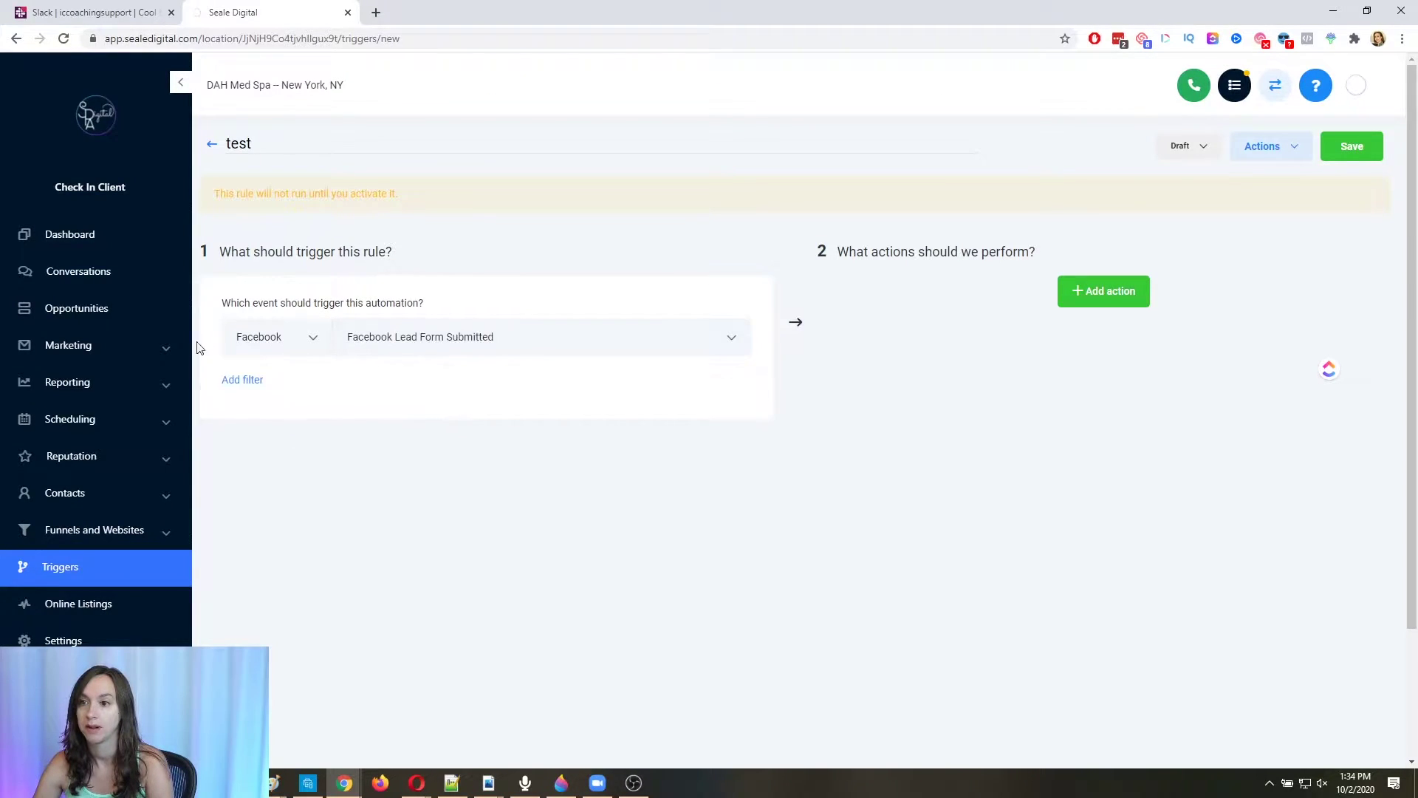
Step: Add an Add Contact Tag action, type 'optin' without adding it, then discard the unsaved rule
left_click(1123, 289)
left_click(1079, 336)
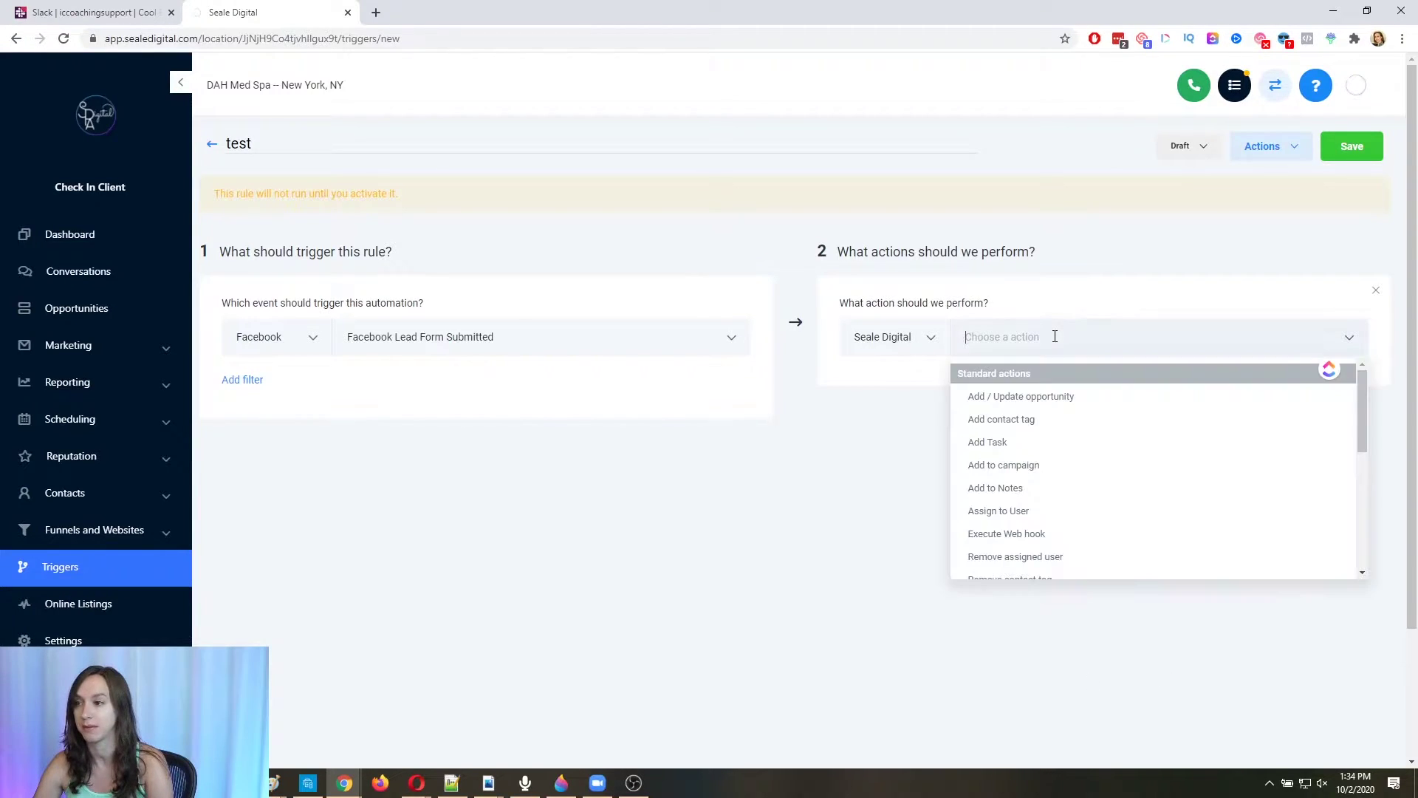
left_click(1045, 421)
left_click(1004, 412)
type("optin")
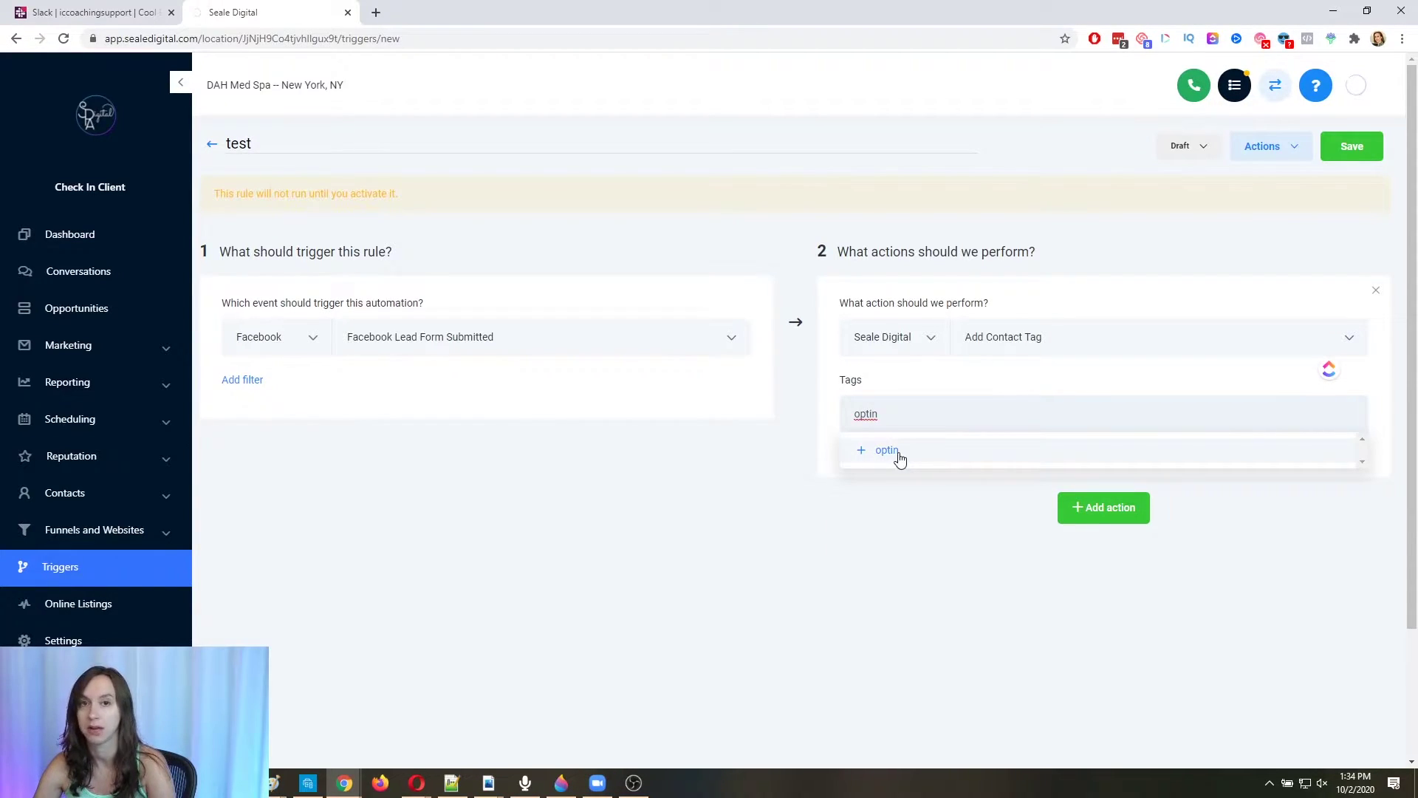
left_click(751, 487)
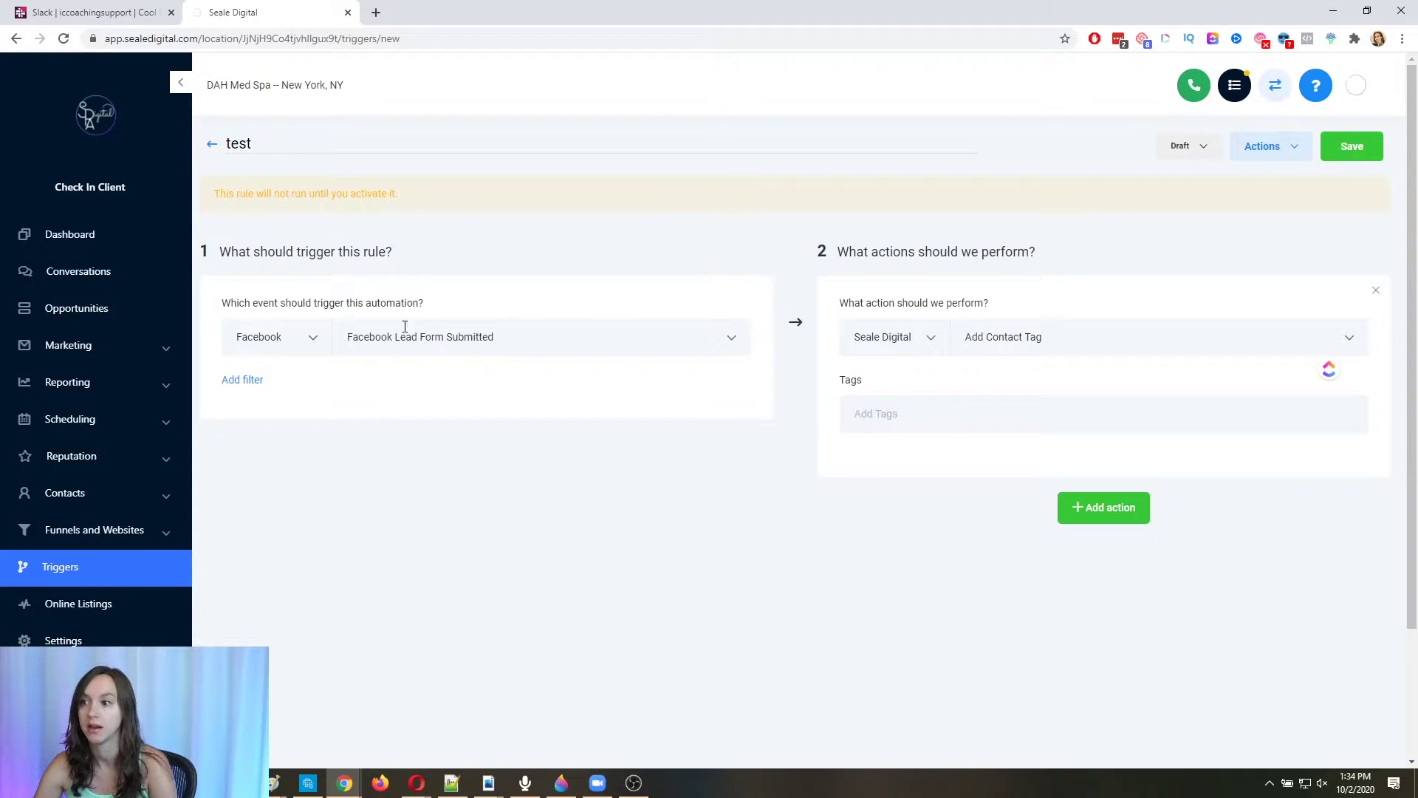
left_click(213, 145)
left_click(794, 122)
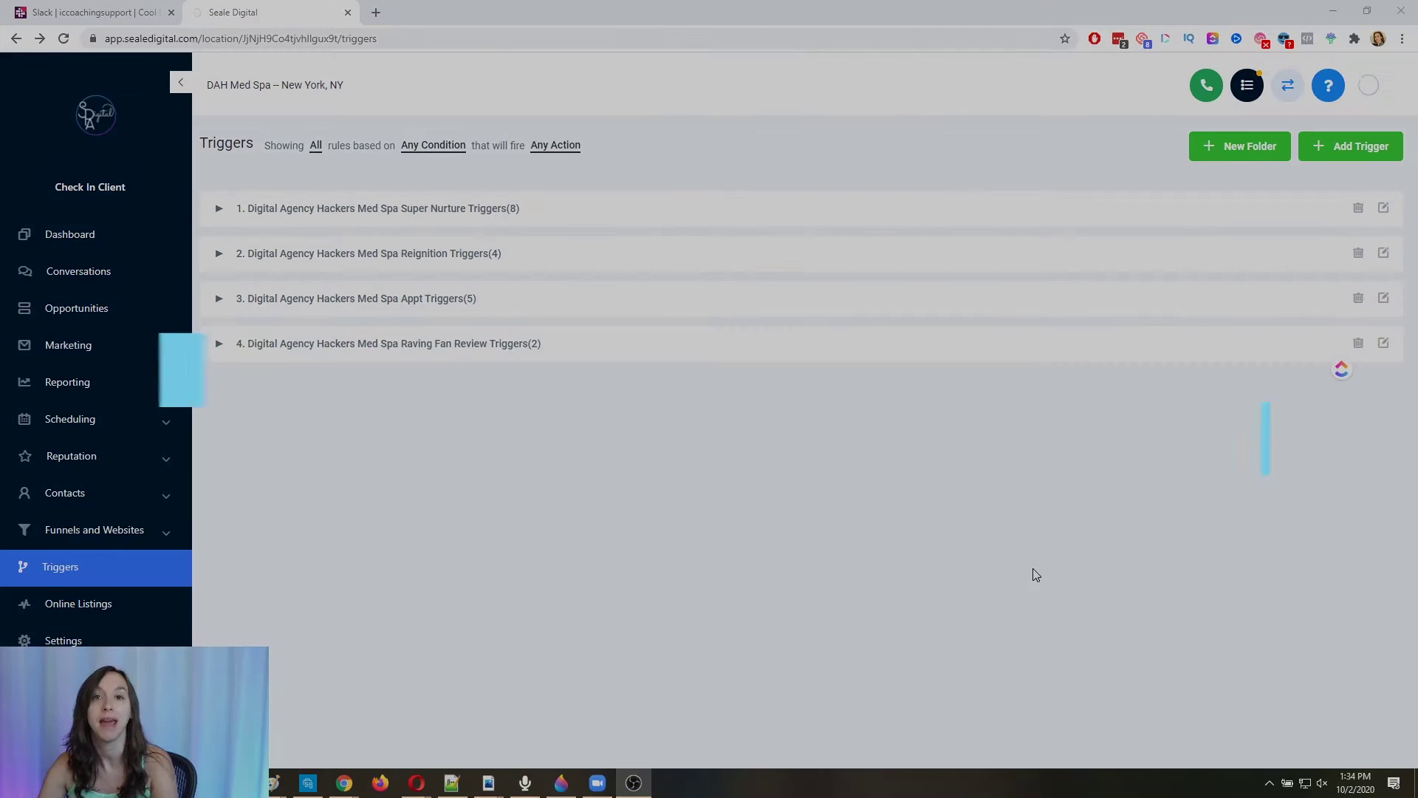
Step: Create and save a campaign named 'Stale opp' under Marketing > Campaigns, adding an SMS event
left_click(81, 346)
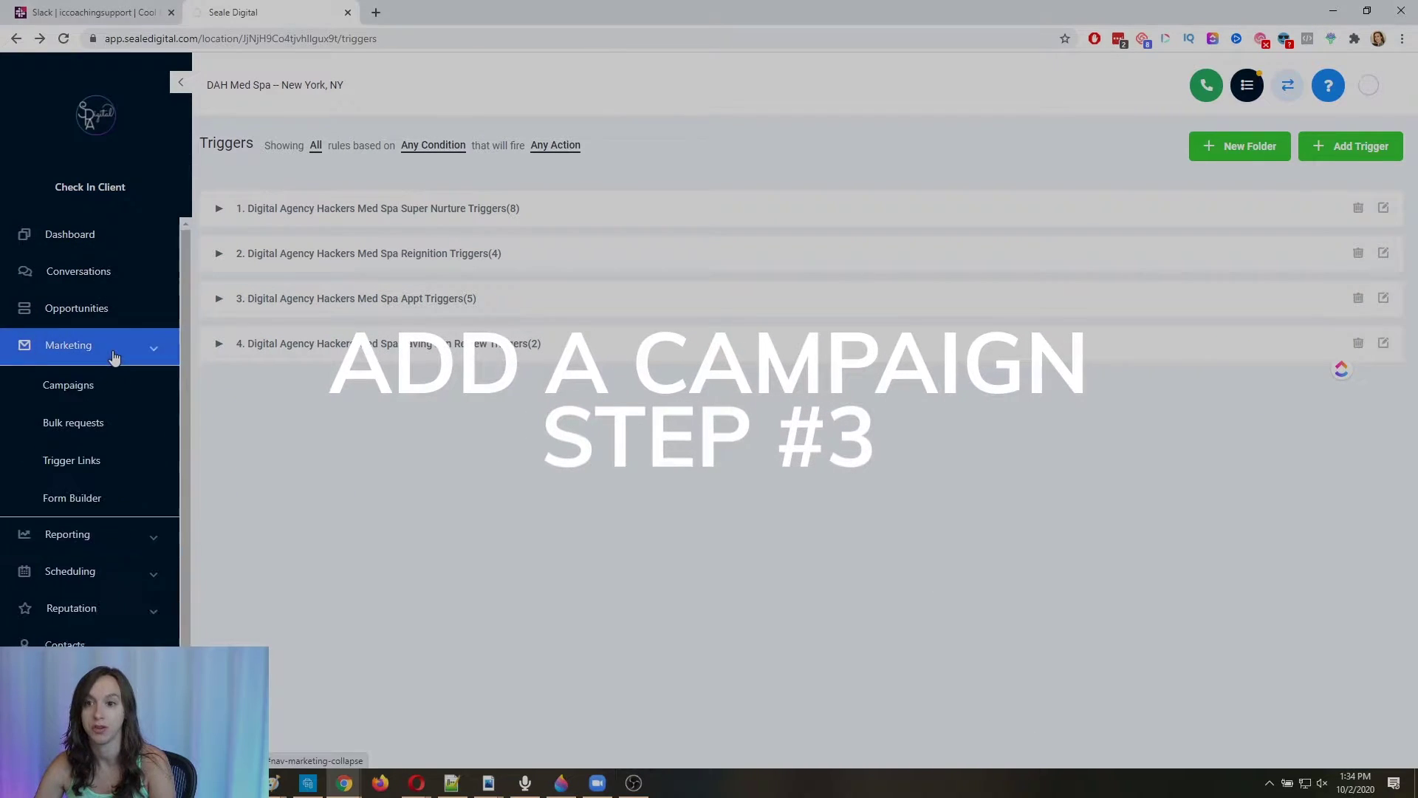
left_click(99, 385)
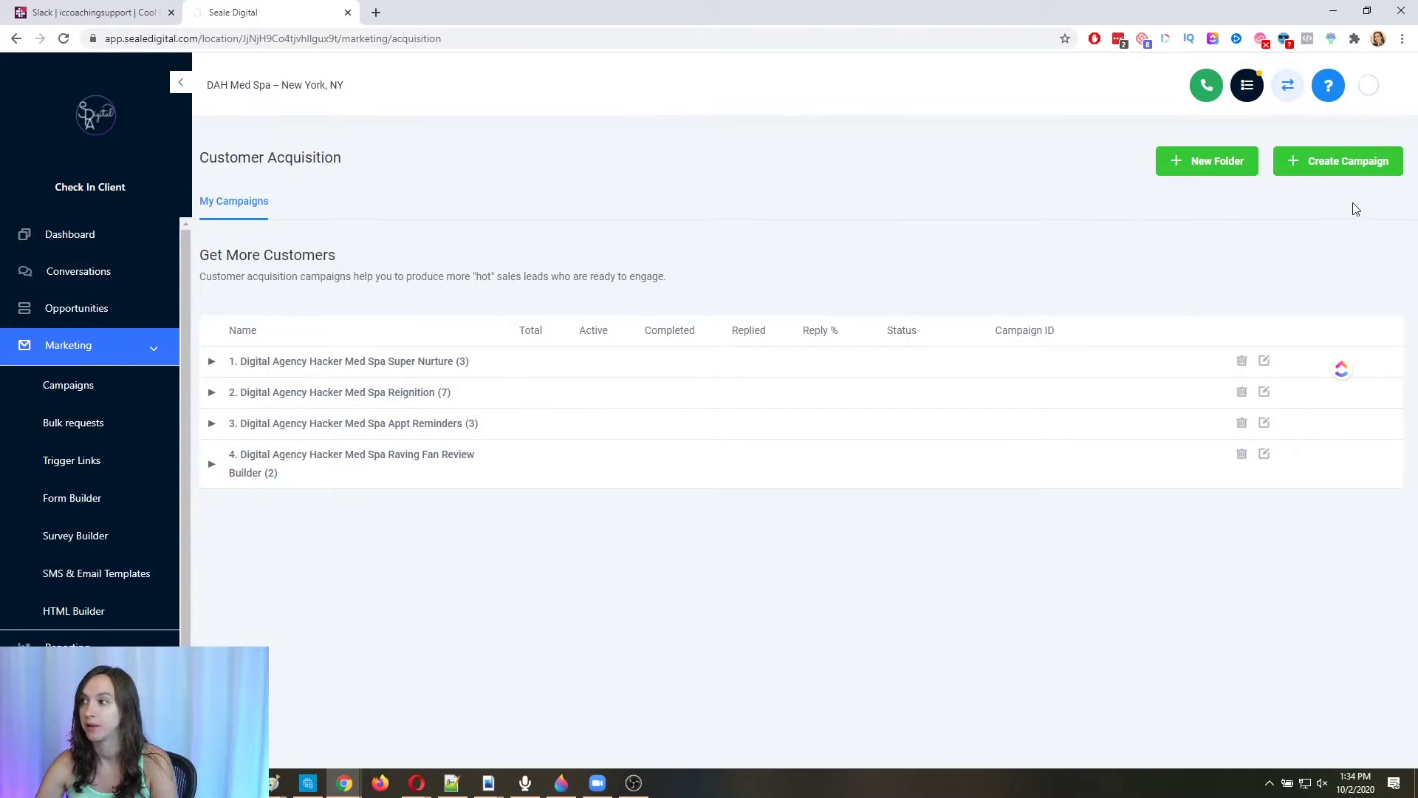
left_click(1357, 168)
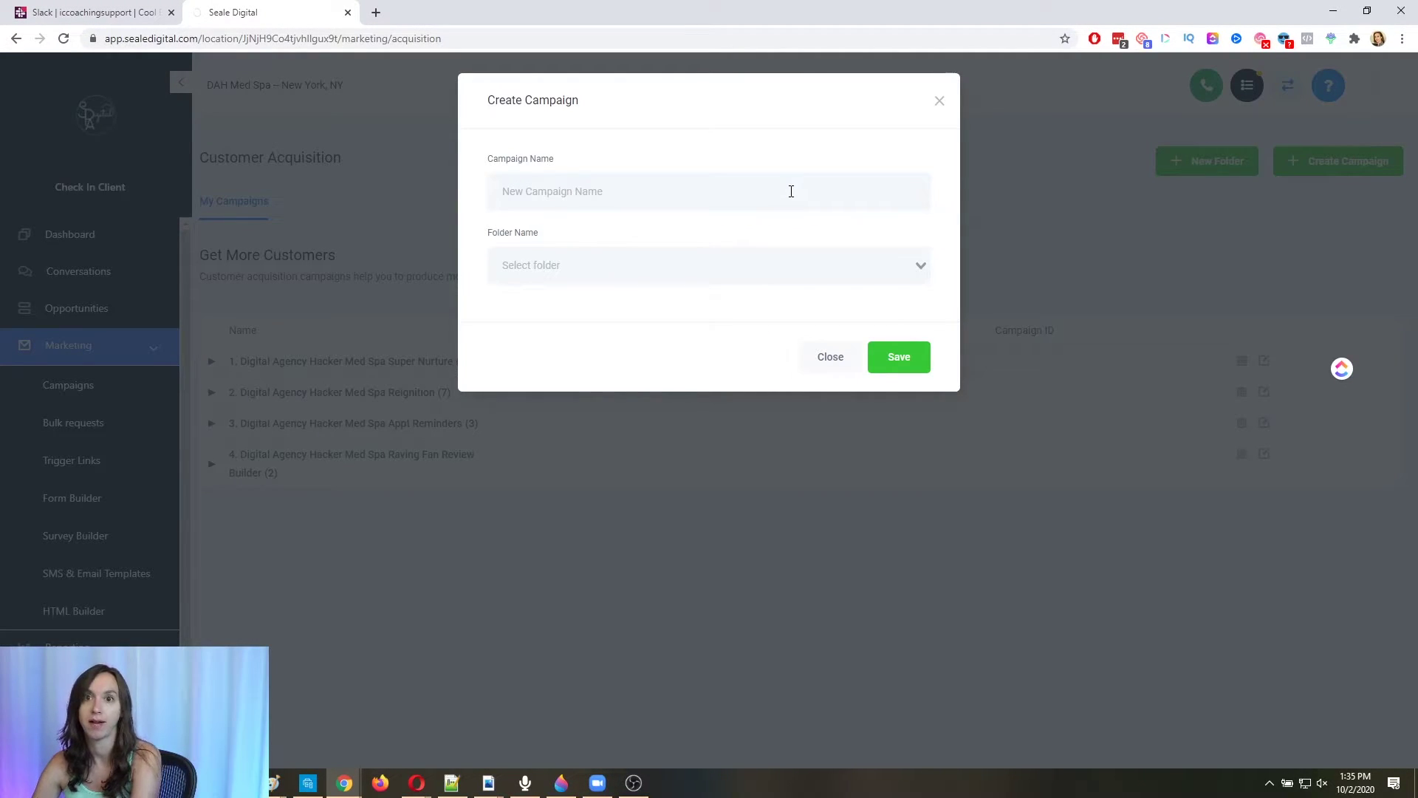
type("Stale opp")
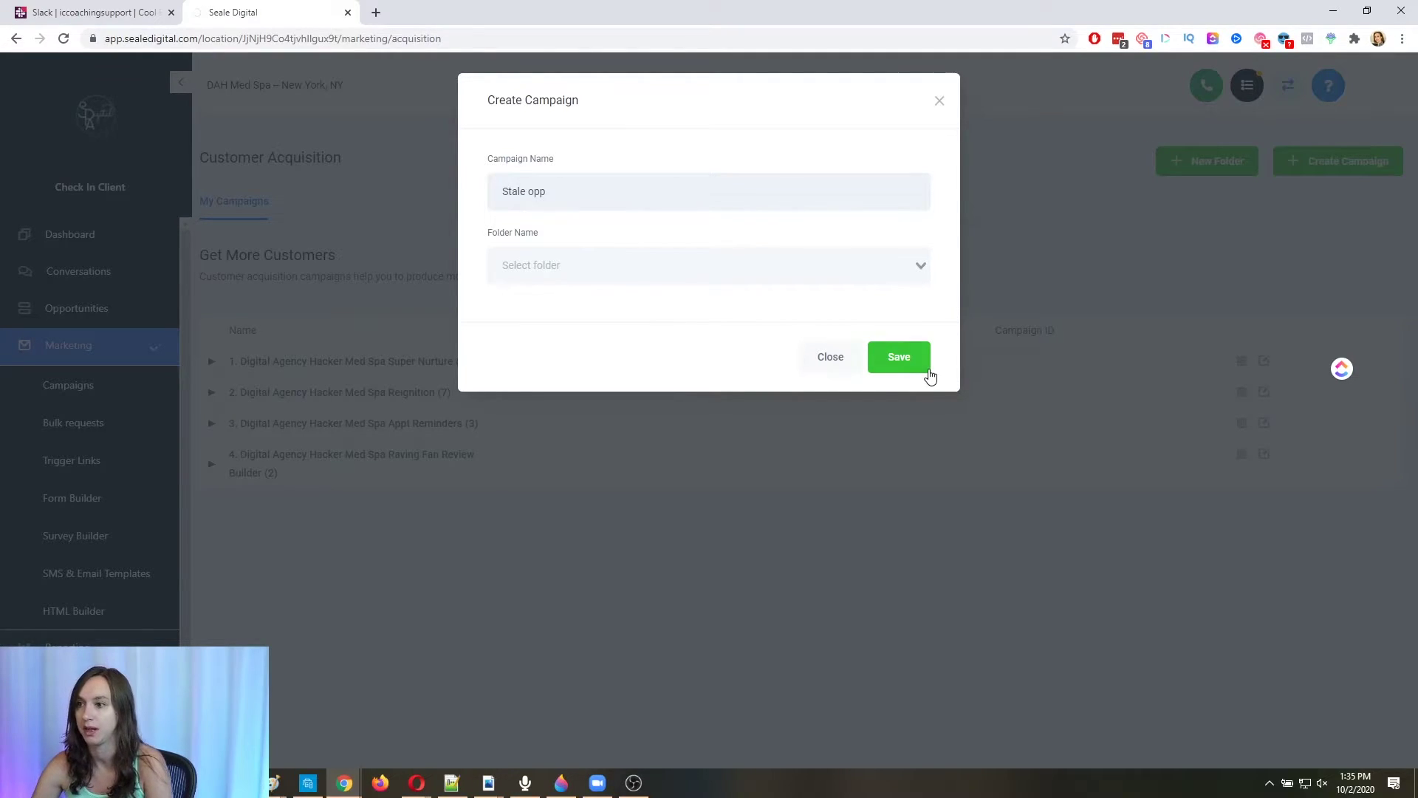
left_click(923, 368)
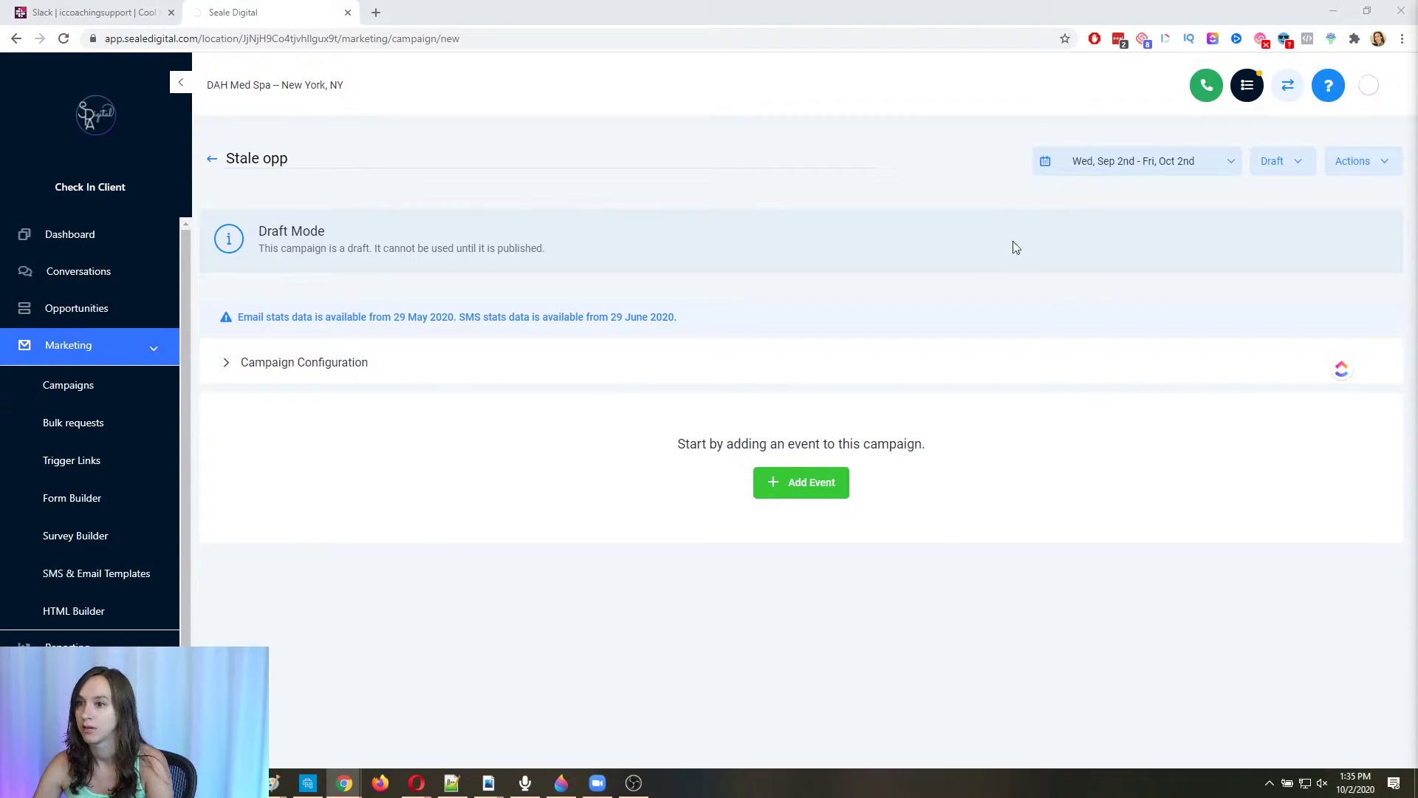
left_click(823, 485)
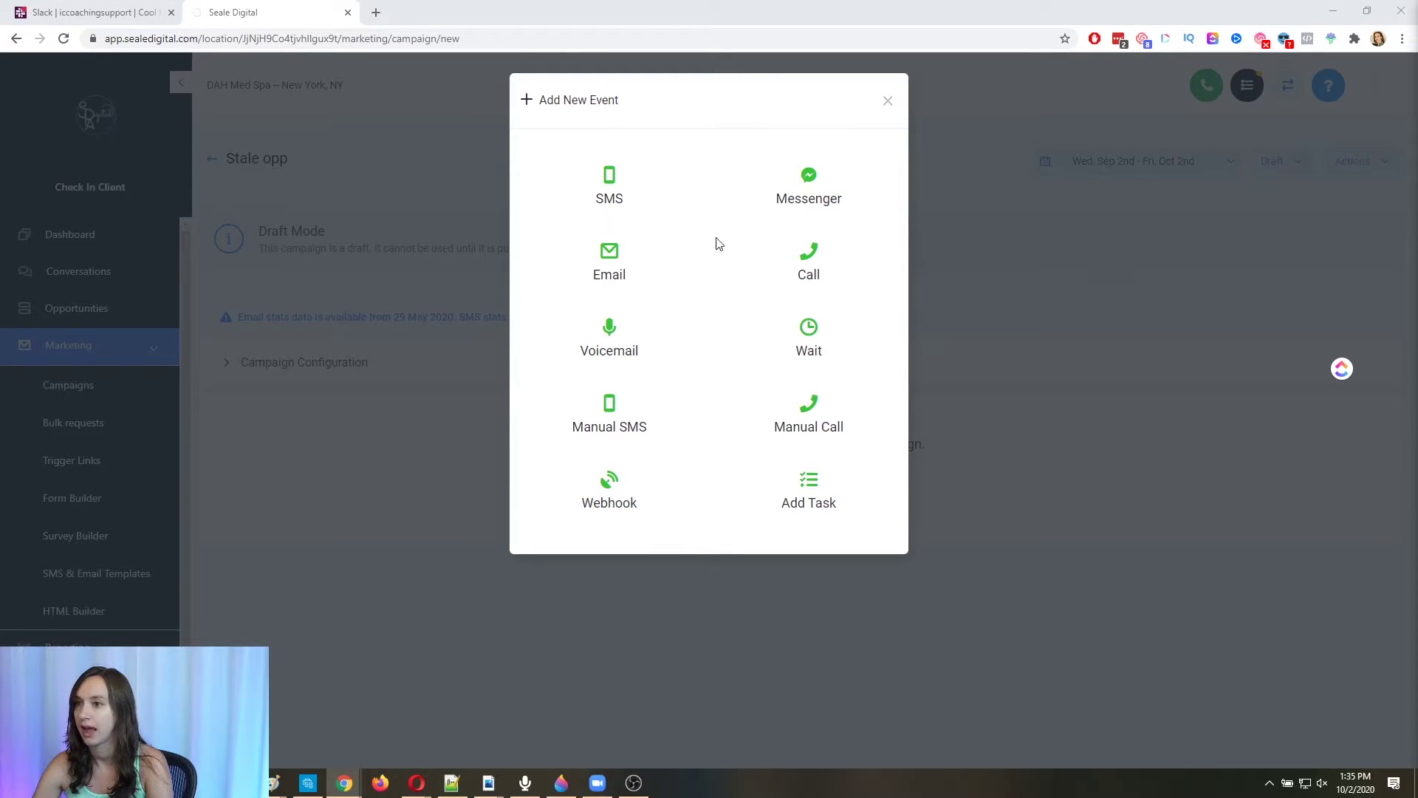
left_click(608, 190)
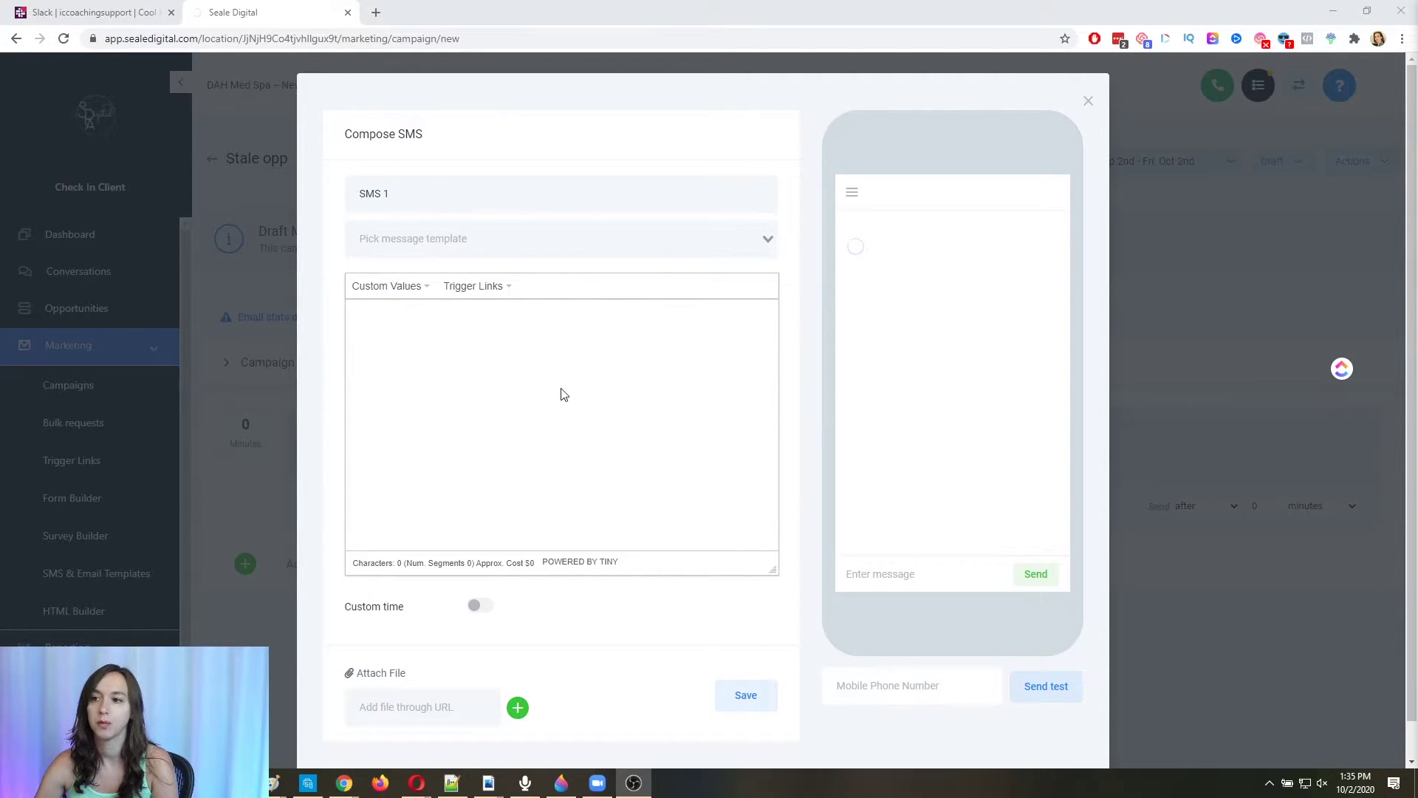
Step: Write SMS 1 greeting the contact's first name, following up on the Online Special and asking about calendar trouble, and save it
left_click(501, 330)
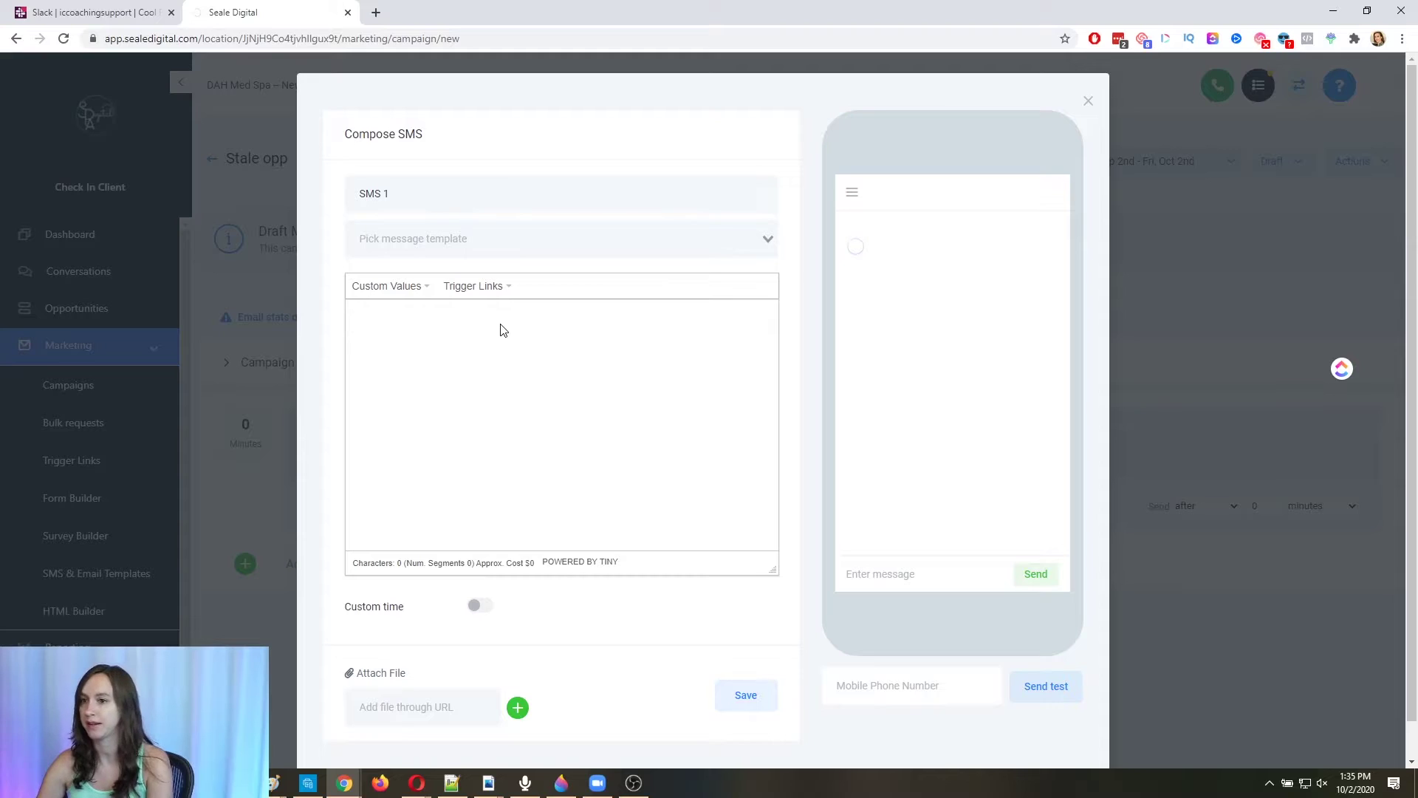
type("Hey")
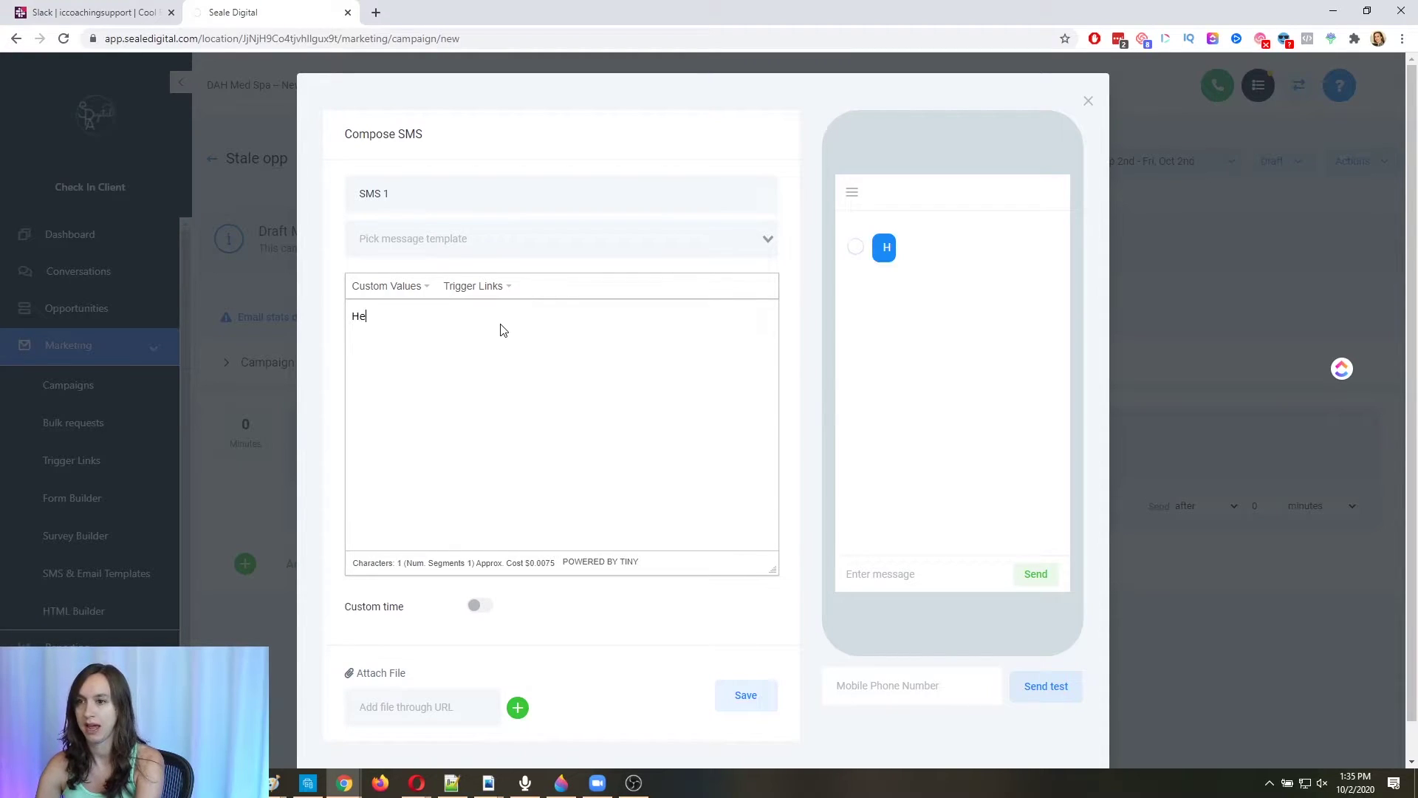
left_click(385, 288)
mouse_move(405, 310)
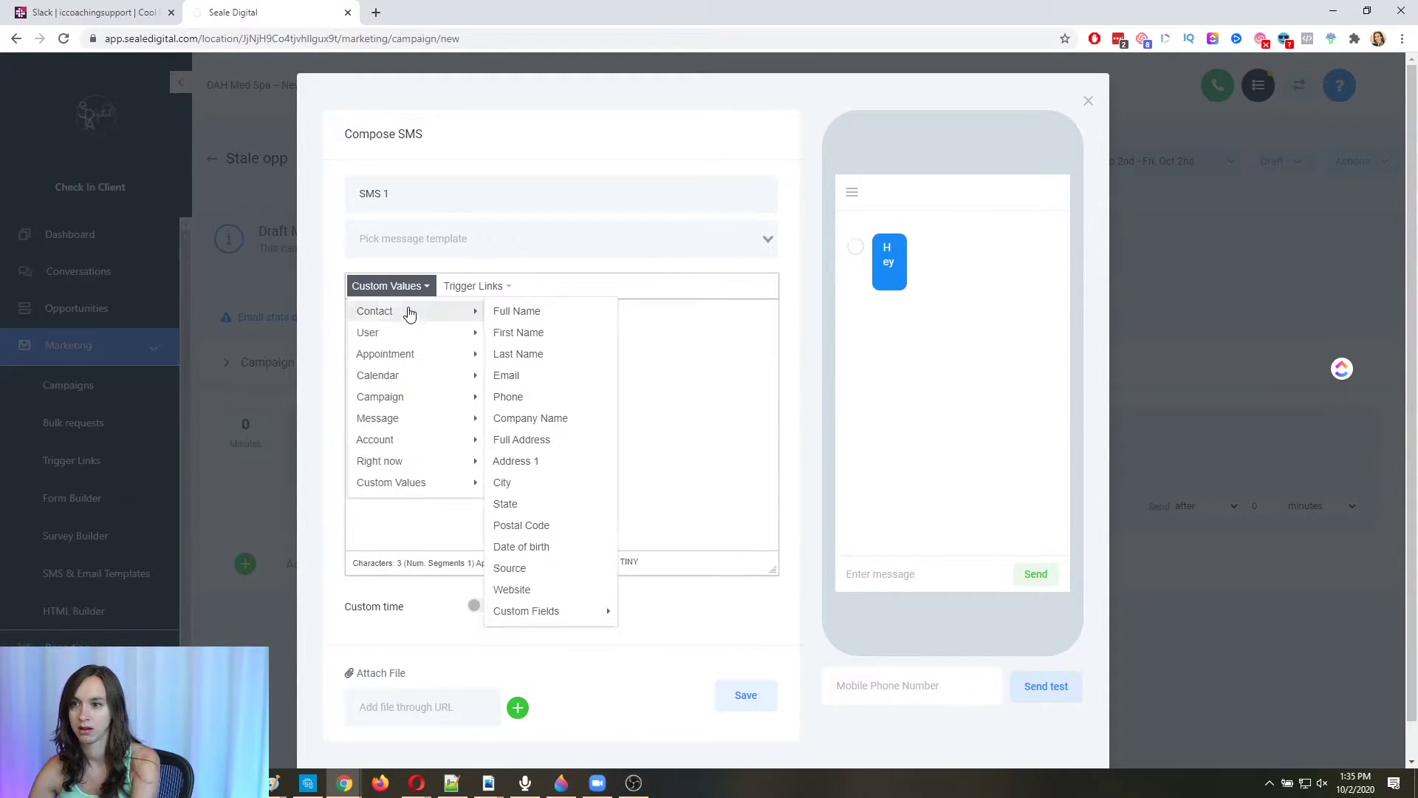
left_click(532, 332)
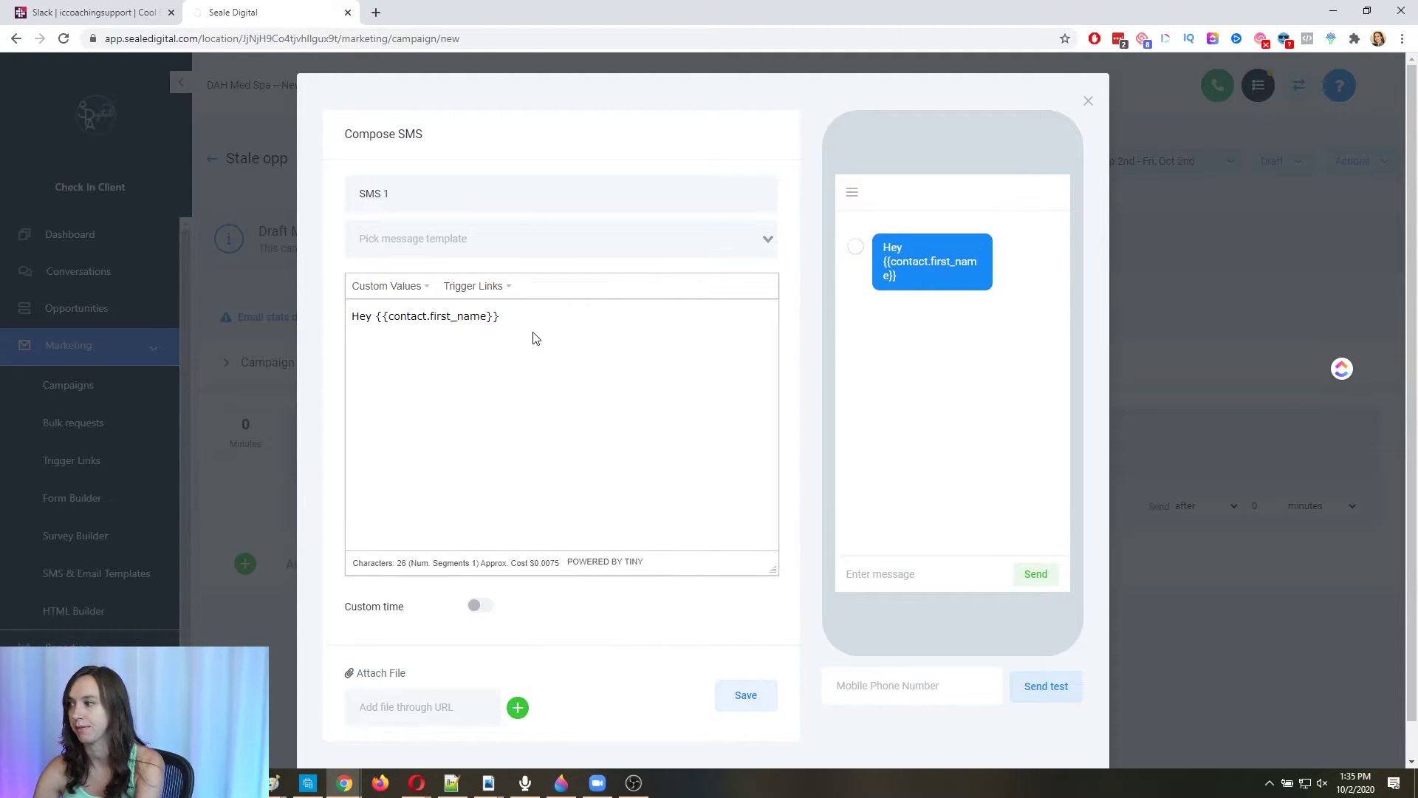
type(", just follo")
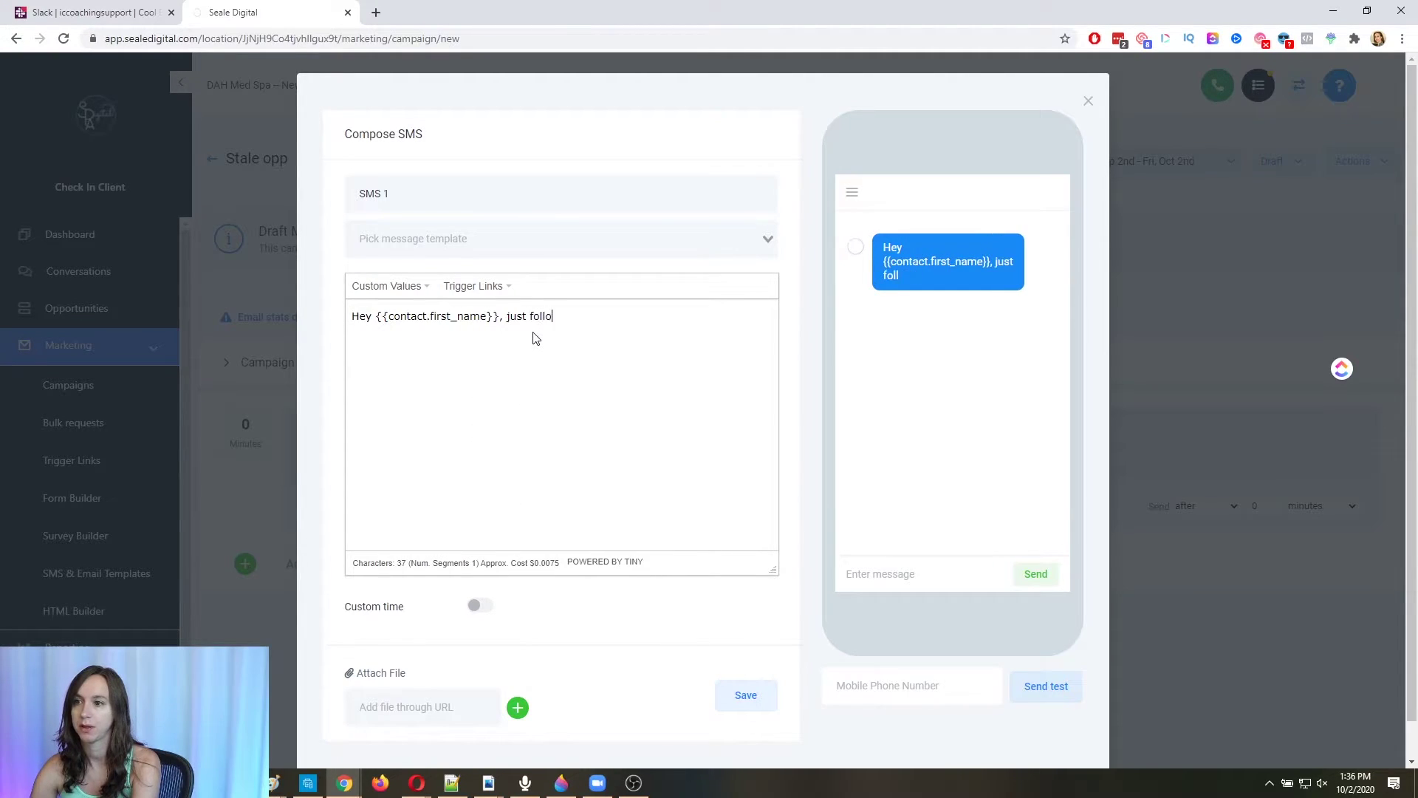
type("wing up on your r")
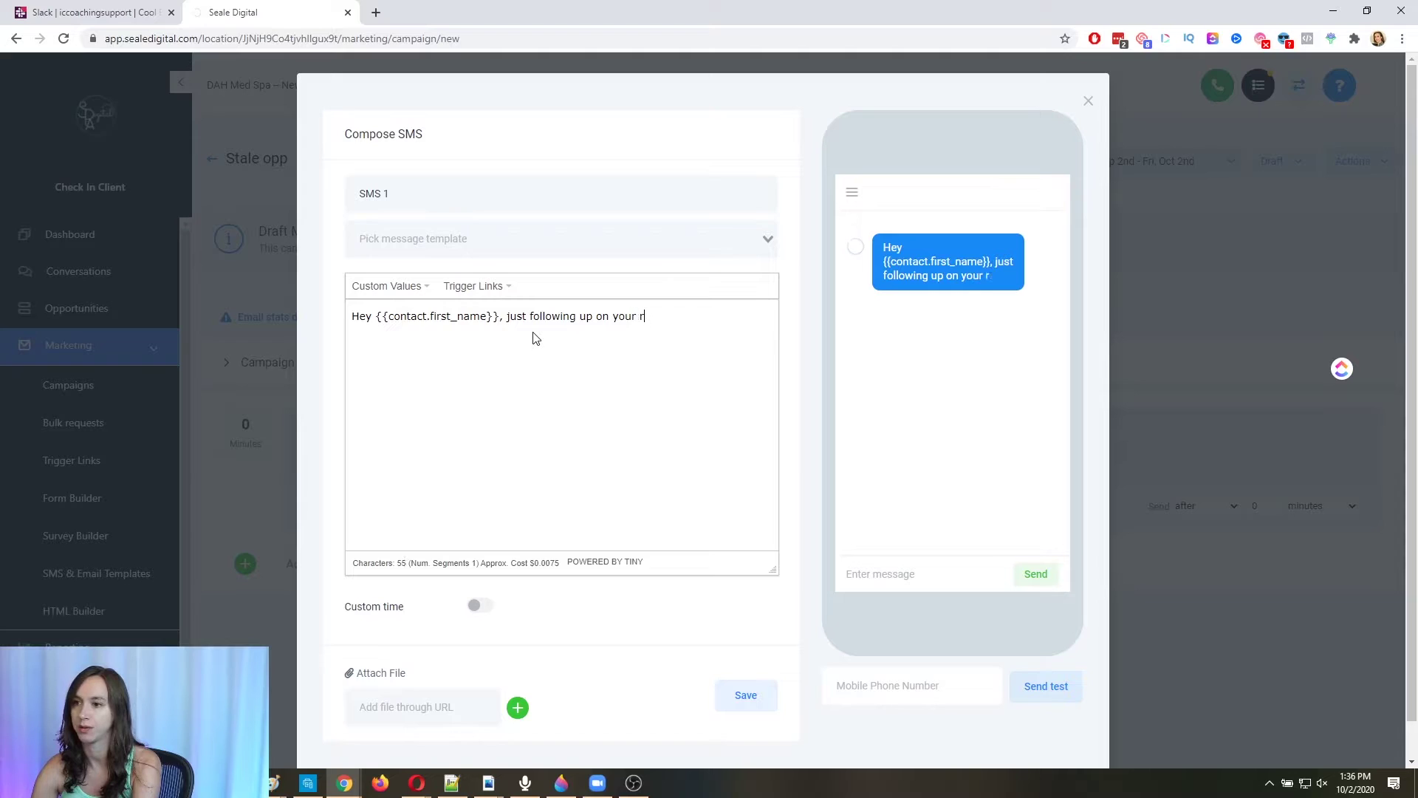
type("equest for more info")
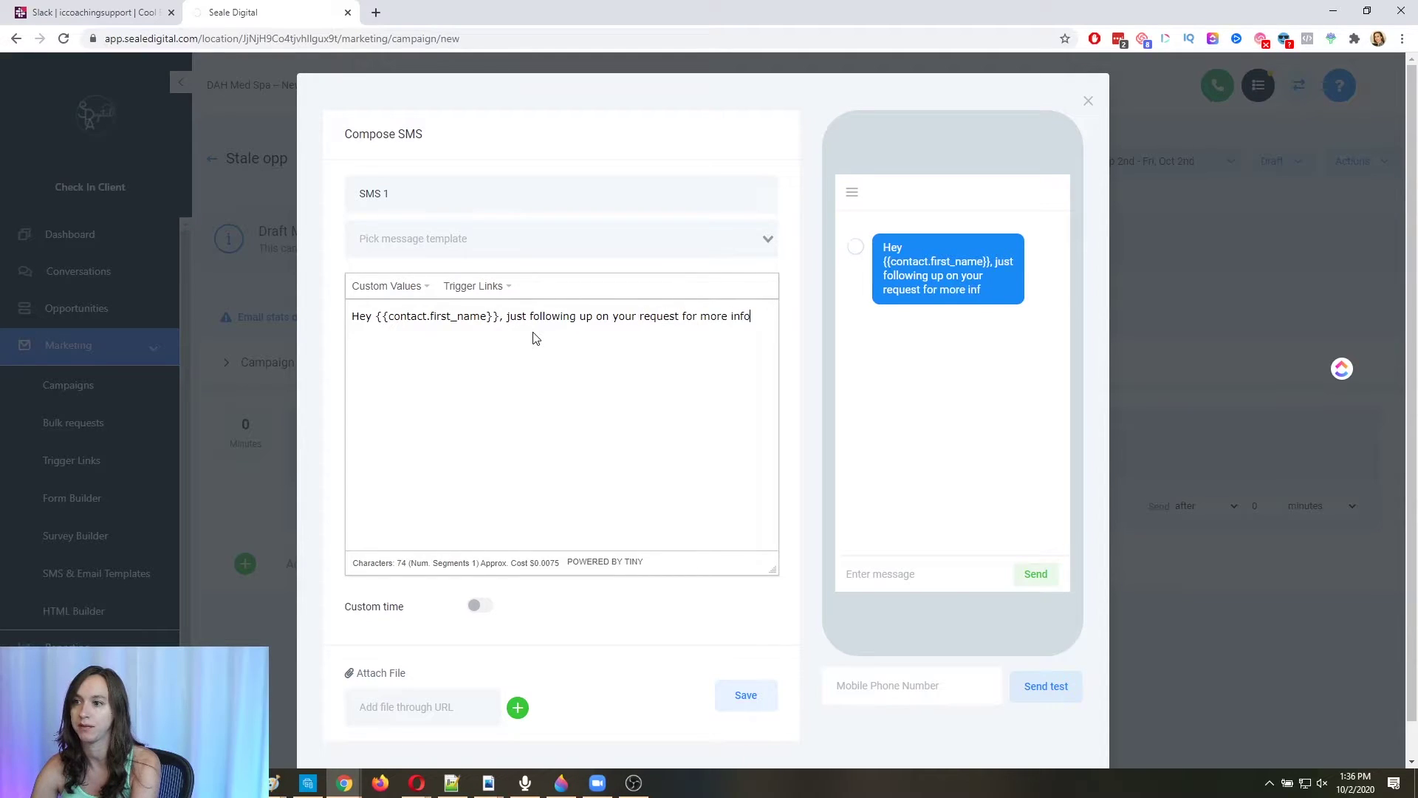
type(" on")
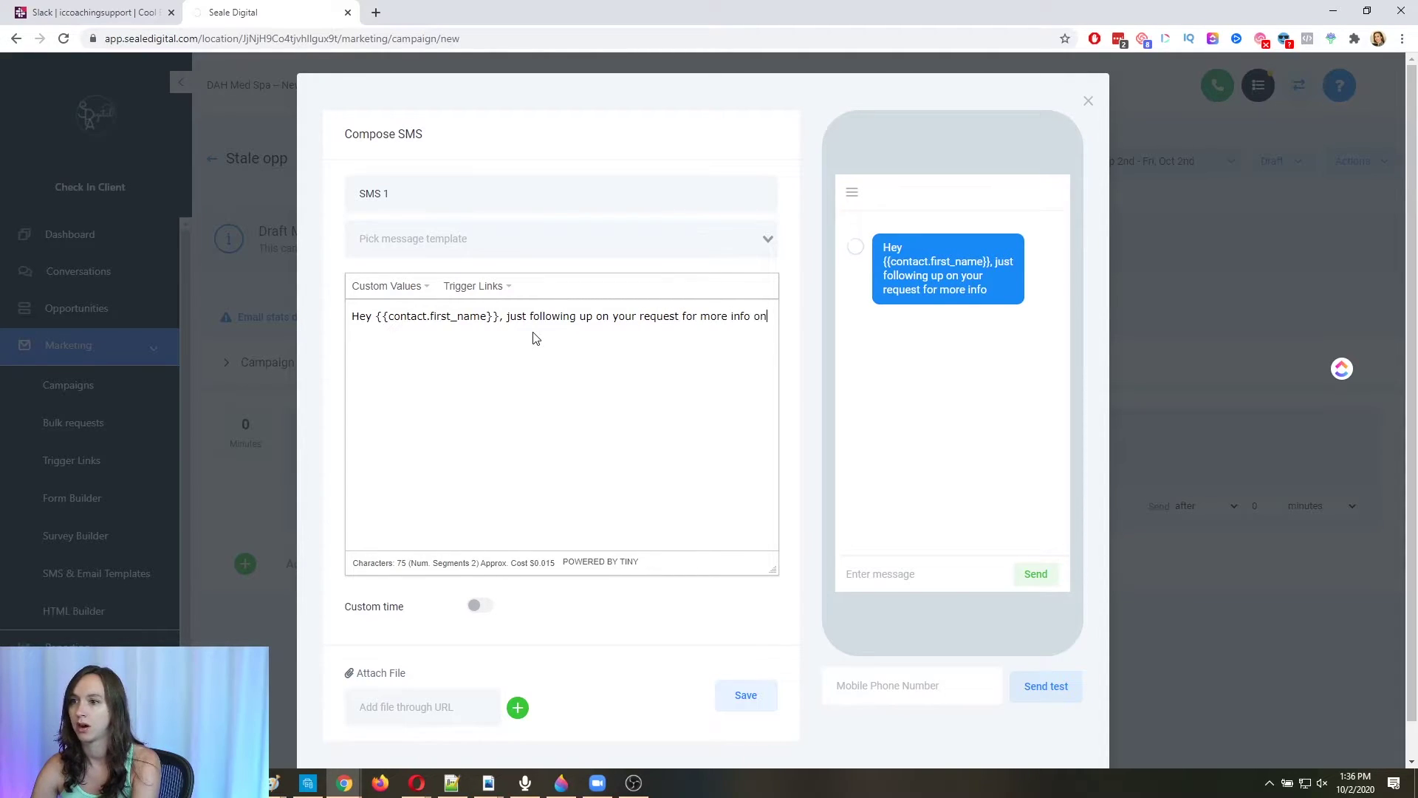
type(" our Online Special")
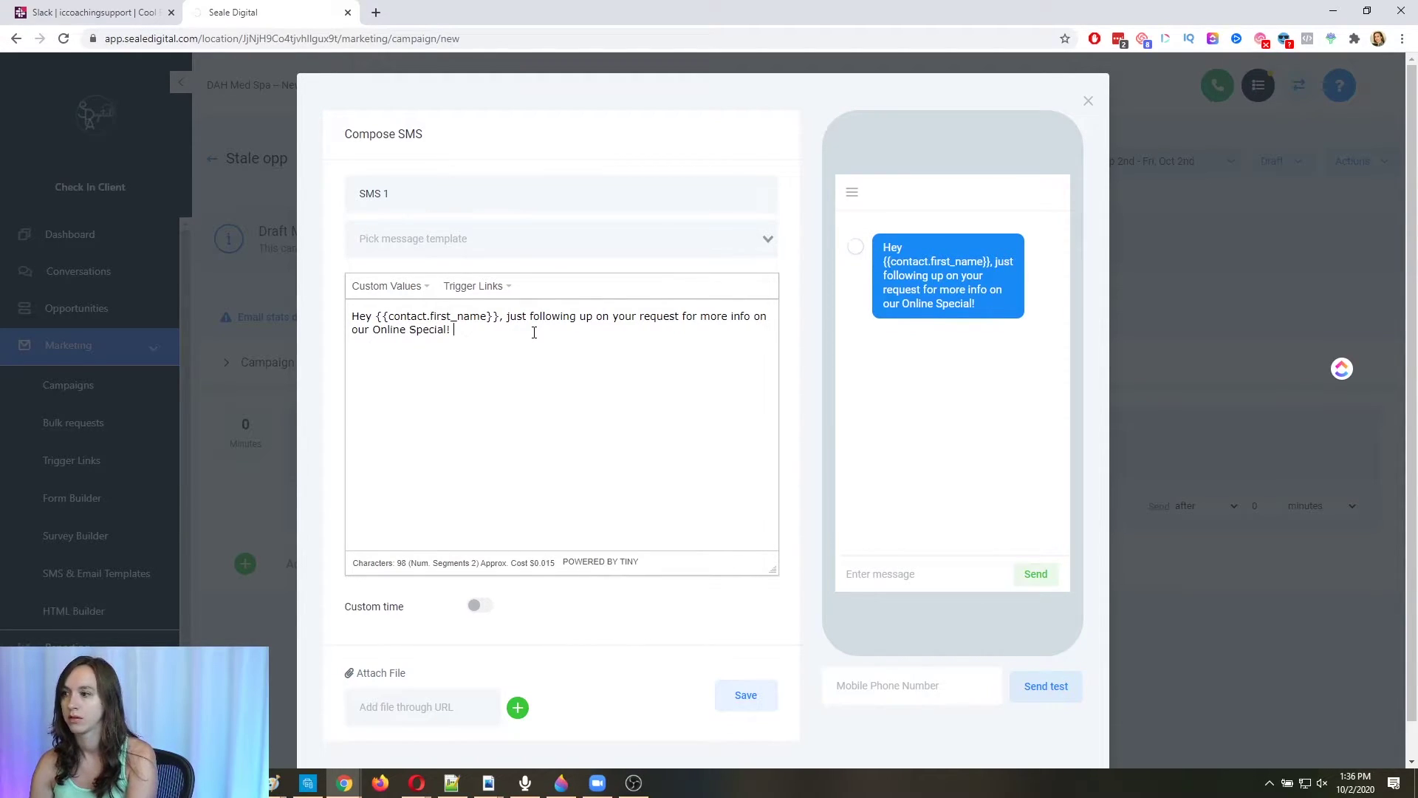
key("BackSpace")
type("! Did you have any")
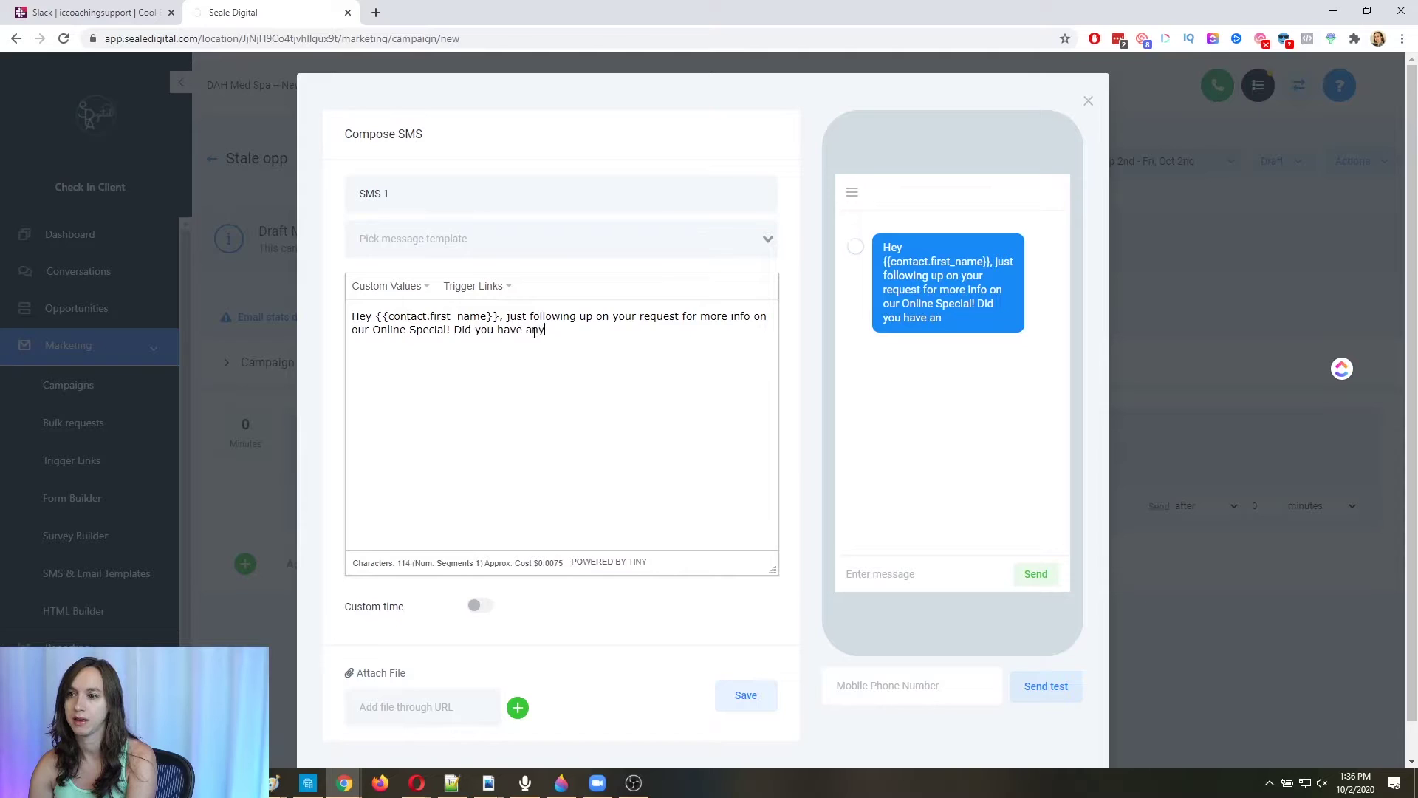
type(" trouble with the calendar of")
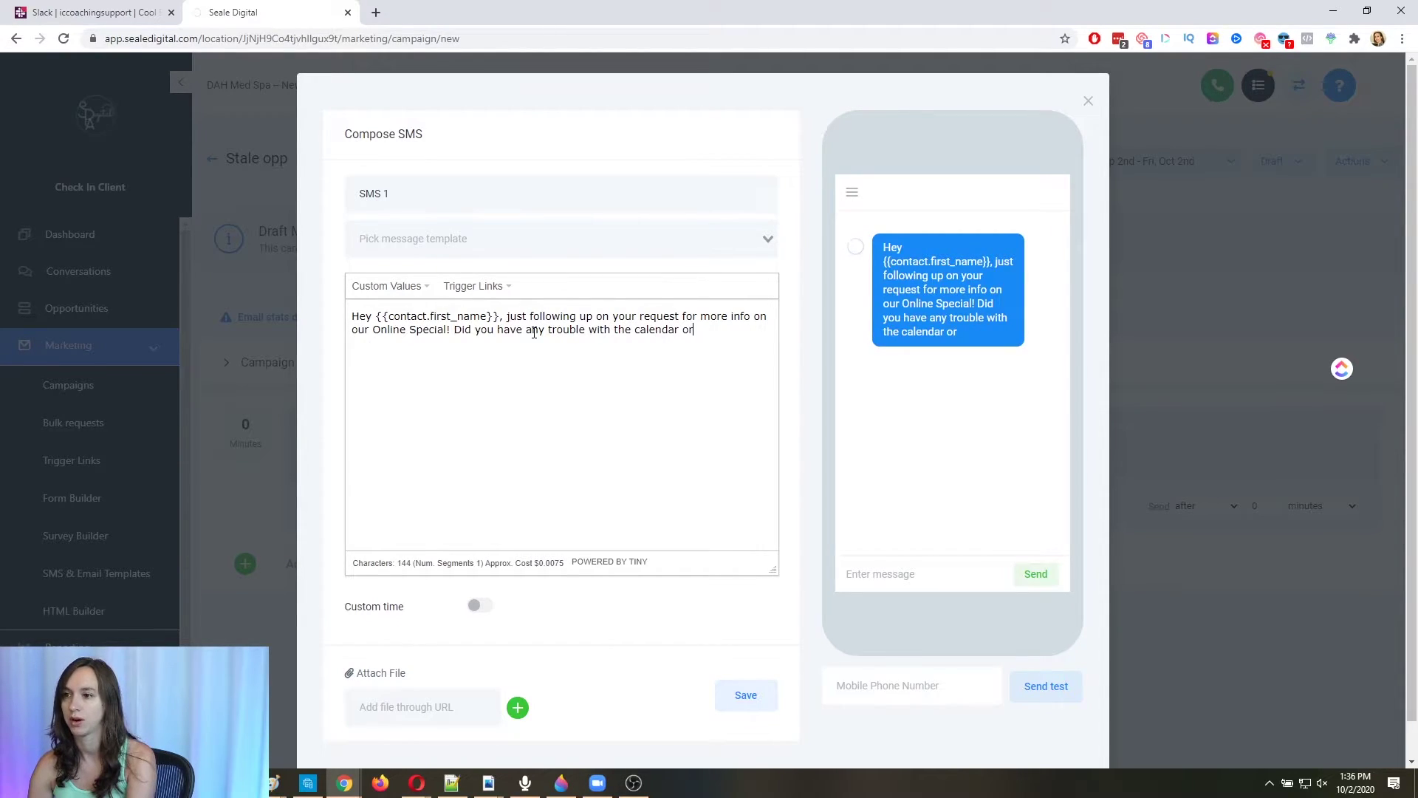
type(" have any questions for us?")
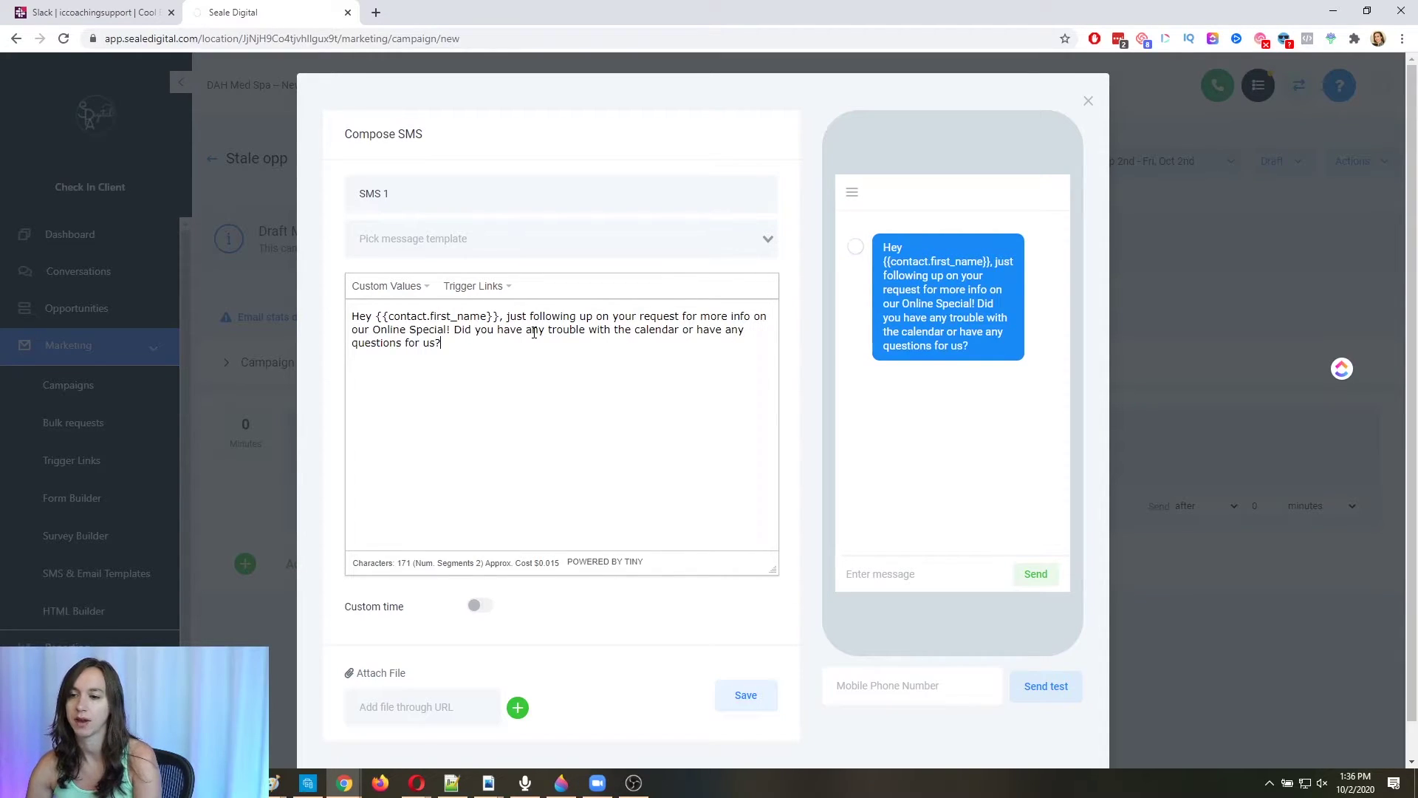
left_click(741, 699)
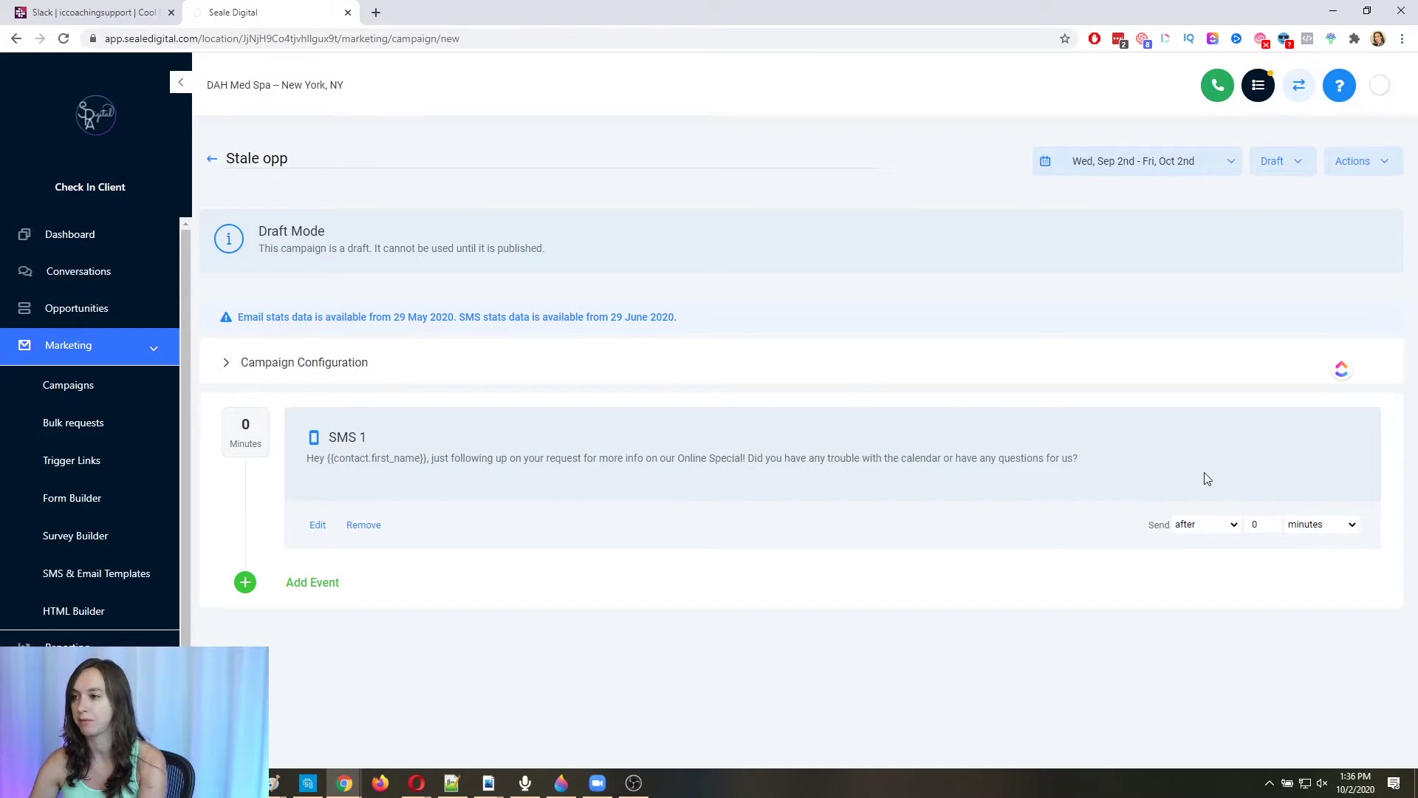
Step: Dismiss the Add Event choices and switch the Stale opp campaign from Draft to Published
left_click(313, 585)
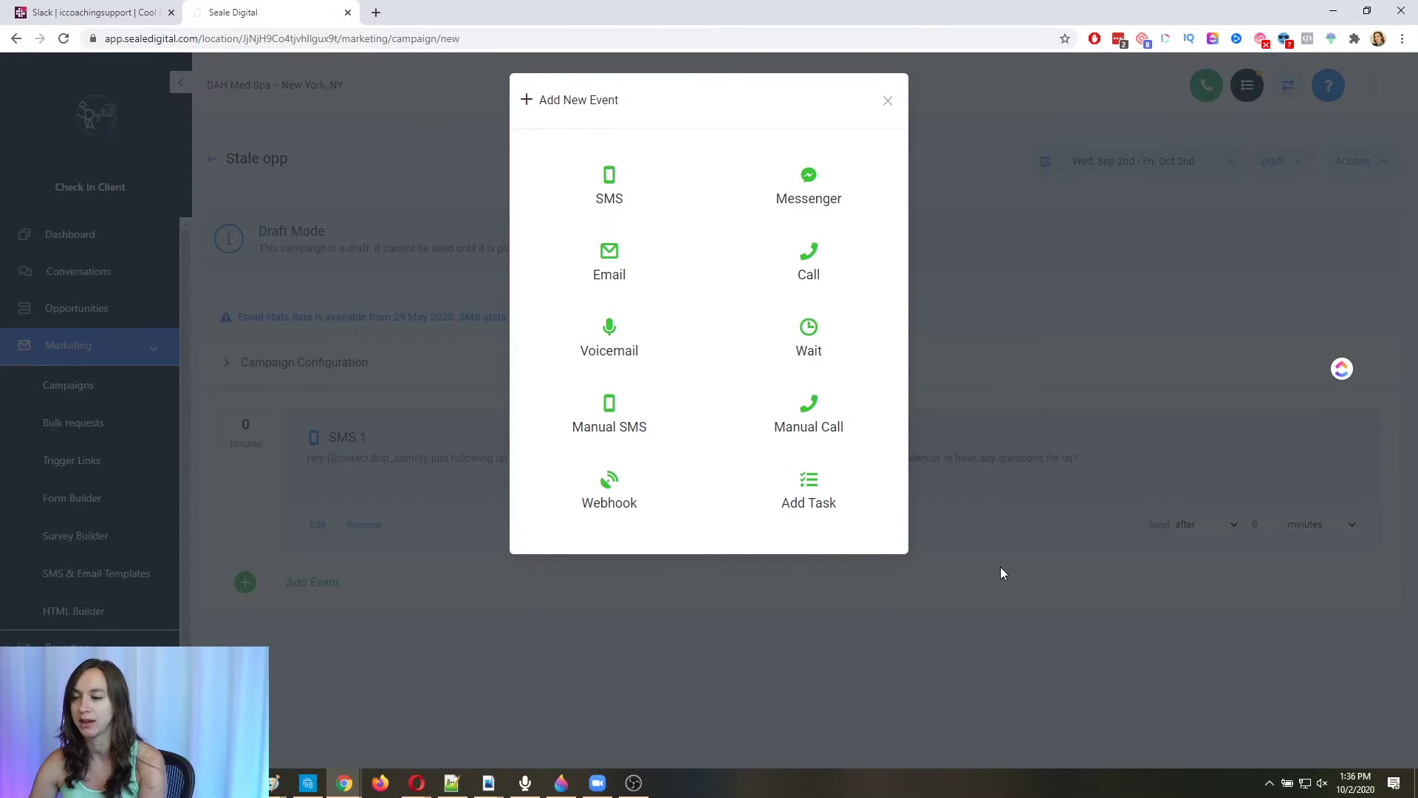
left_click(1003, 573)
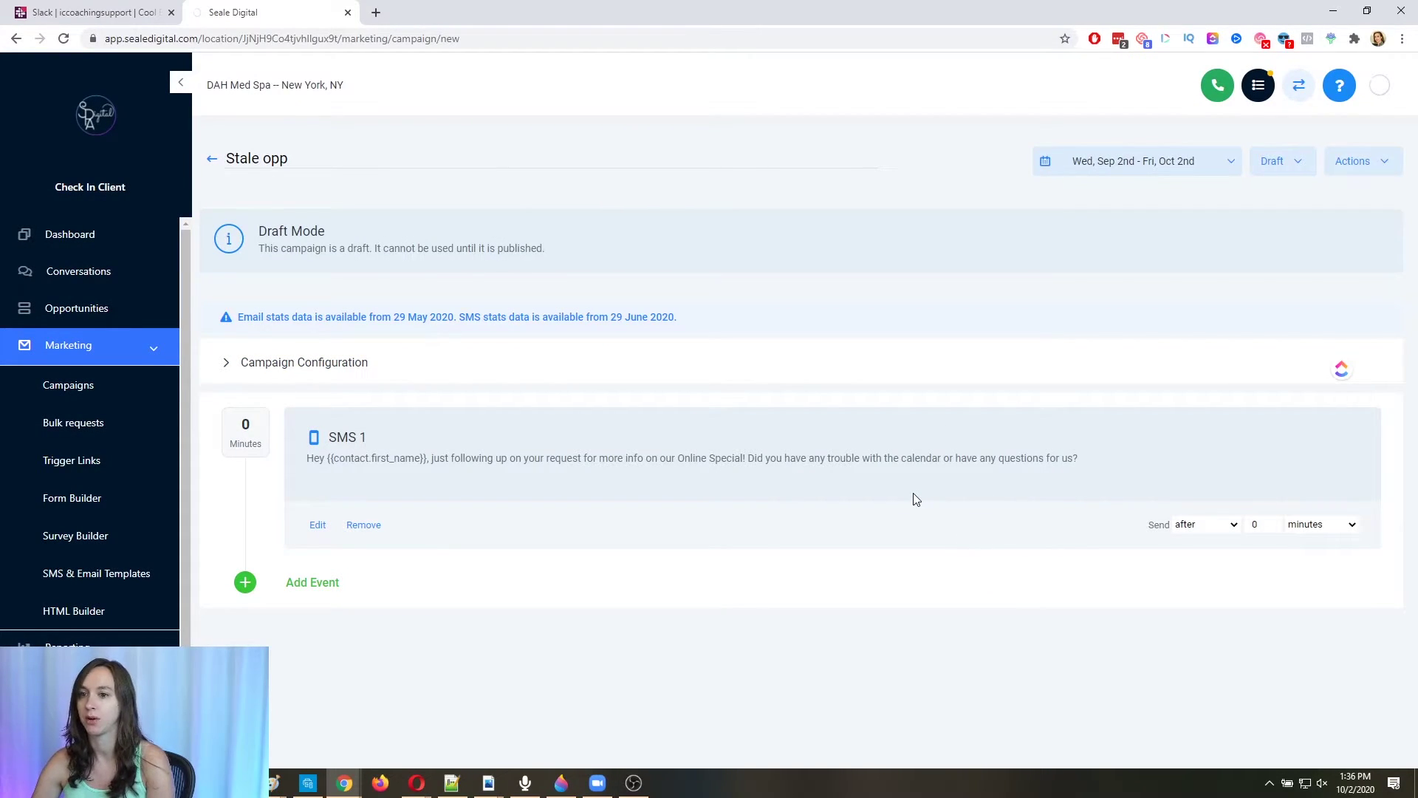
left_click(1285, 166)
left_click(1288, 196)
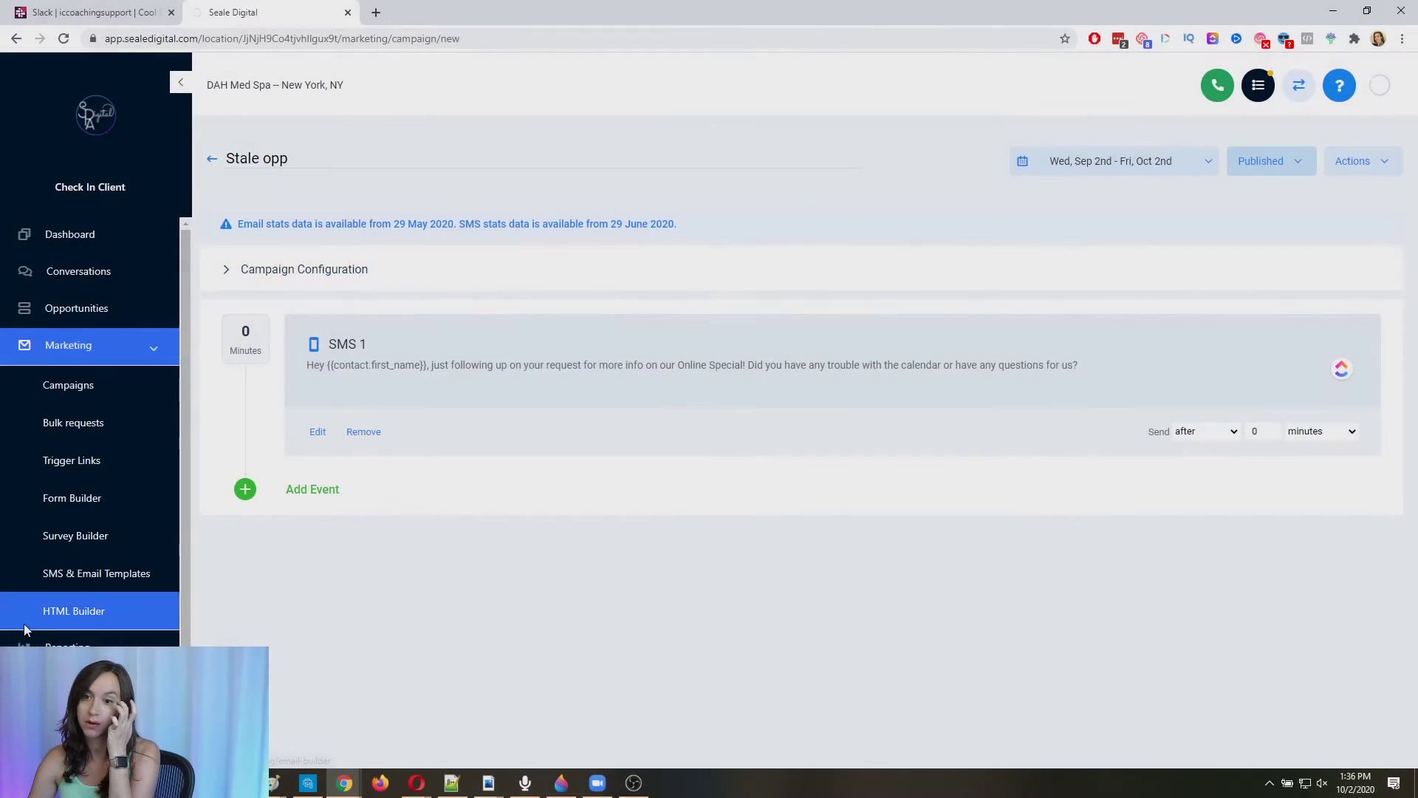
scroll(66, 624, "down", 2)
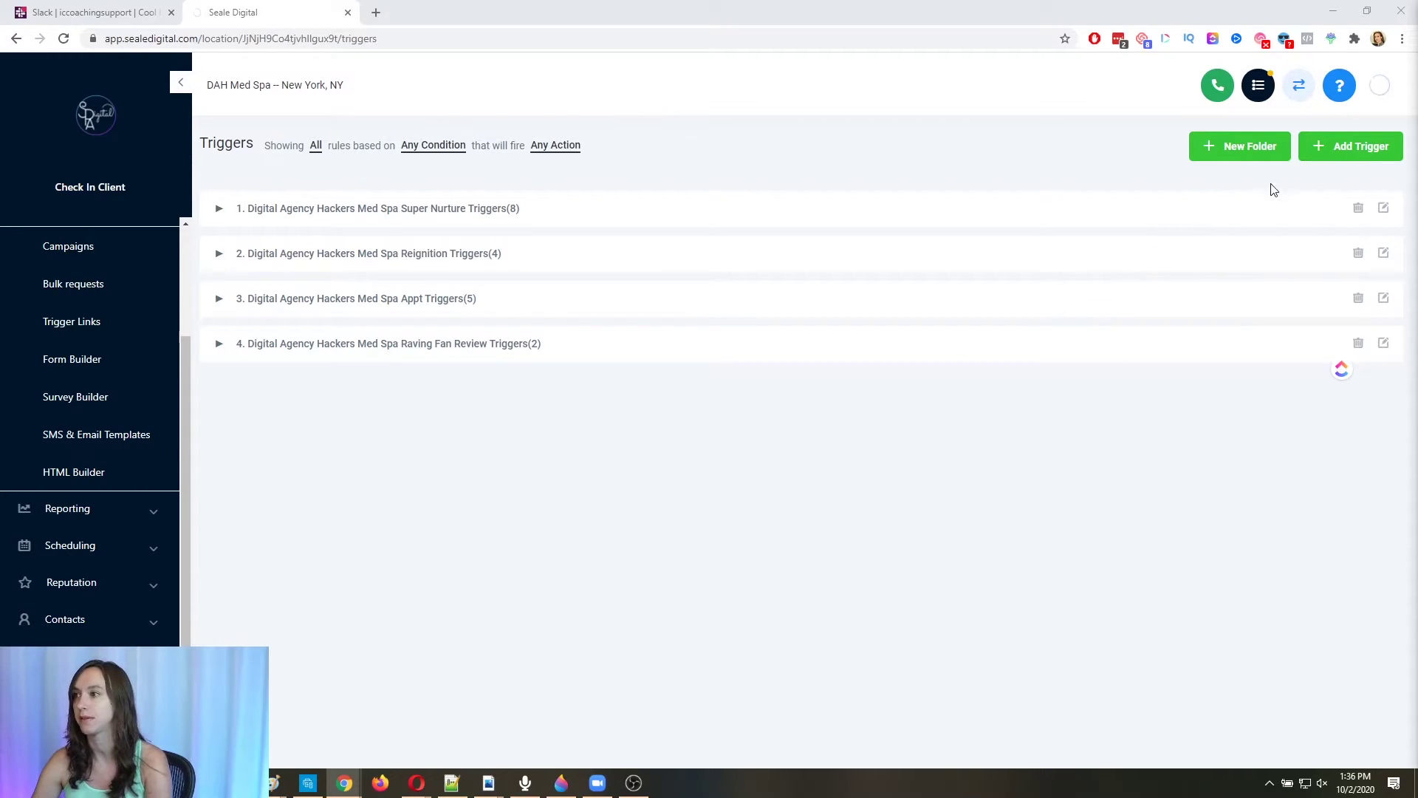
Step: Add and save a new trigger rule named 'Stale opp'
left_click(1345, 144)
left_click(675, 193)
type("Sal")
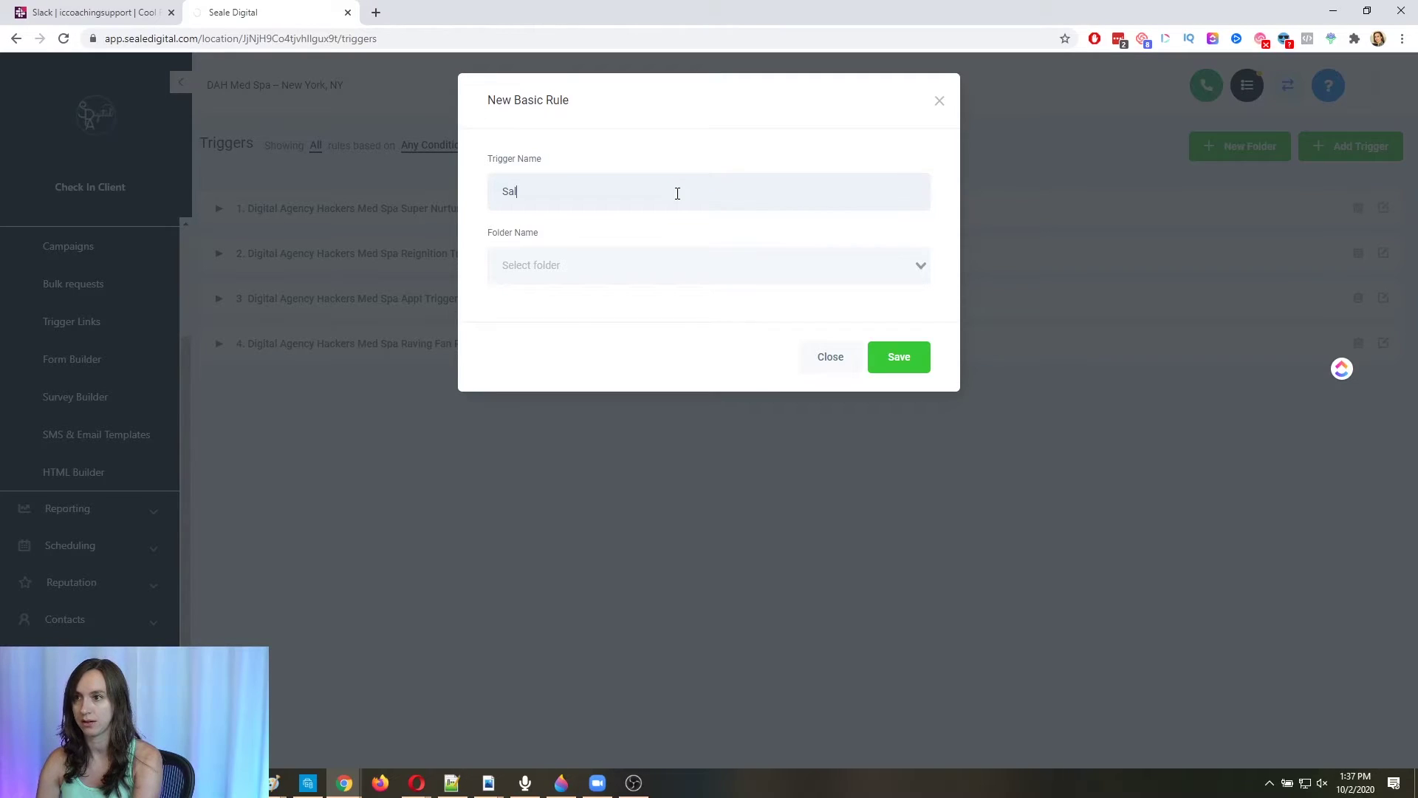
key("BackSpace")
type("tale ")
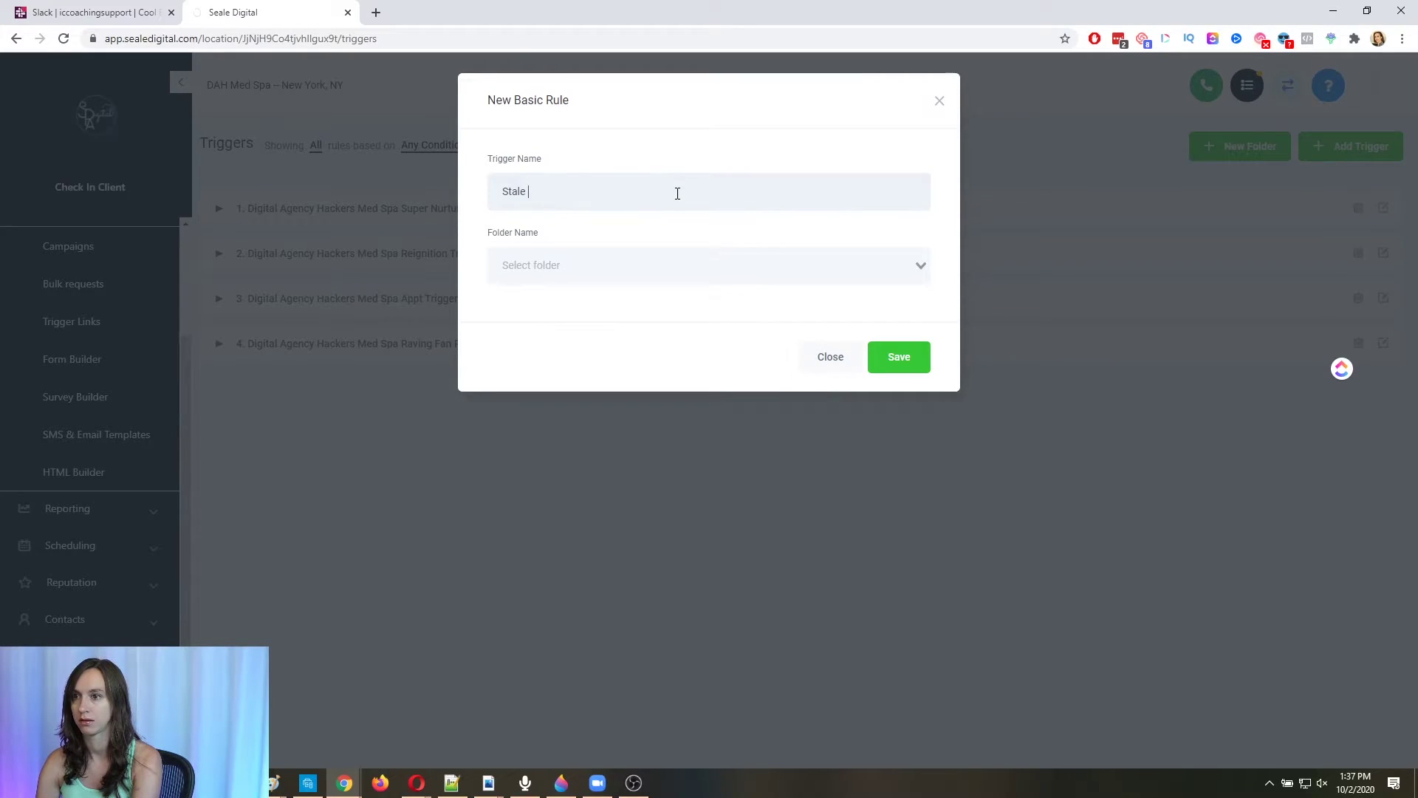
type("opp")
left_click(899, 358)
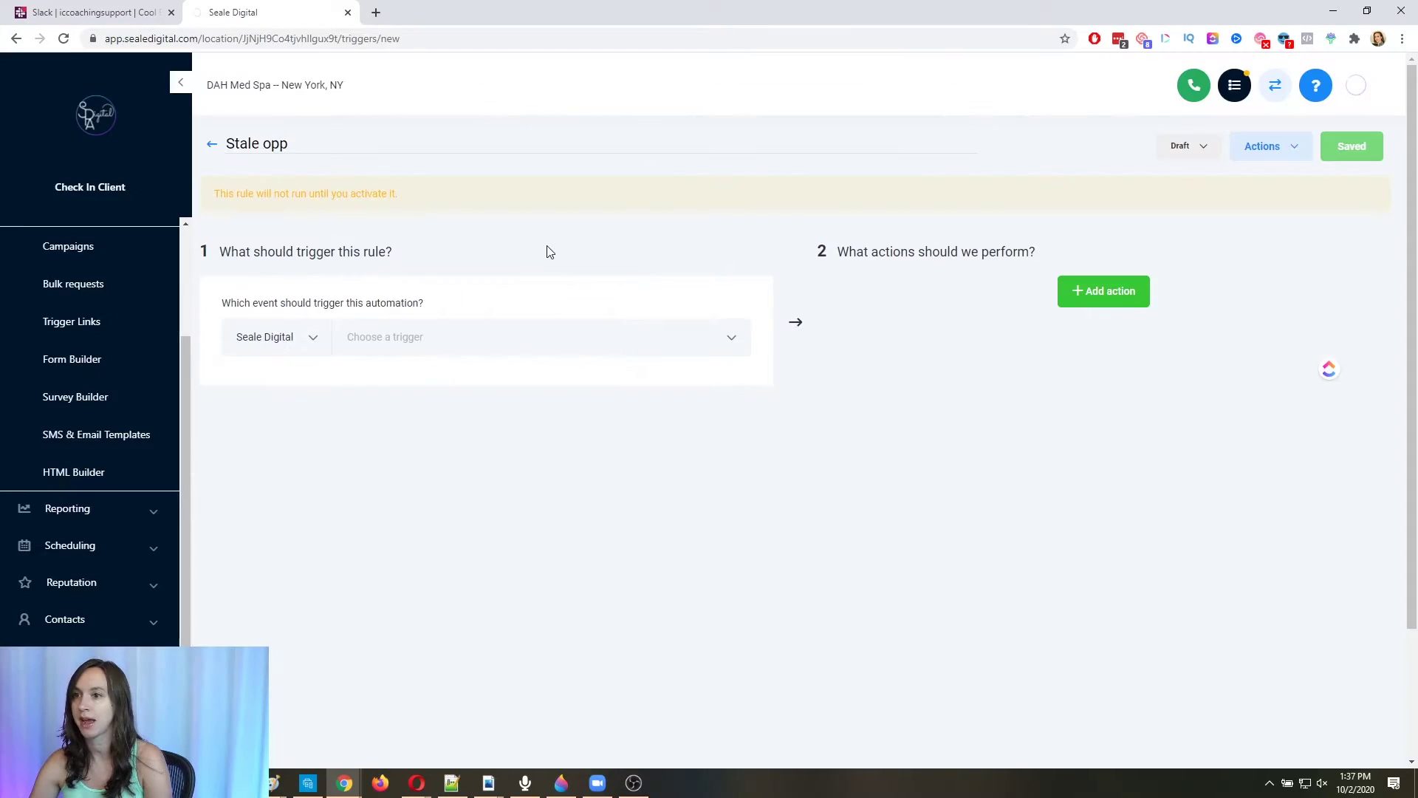
Step: Set the trigger event to Stale Opportunities and add an empty filter row
left_click(414, 337)
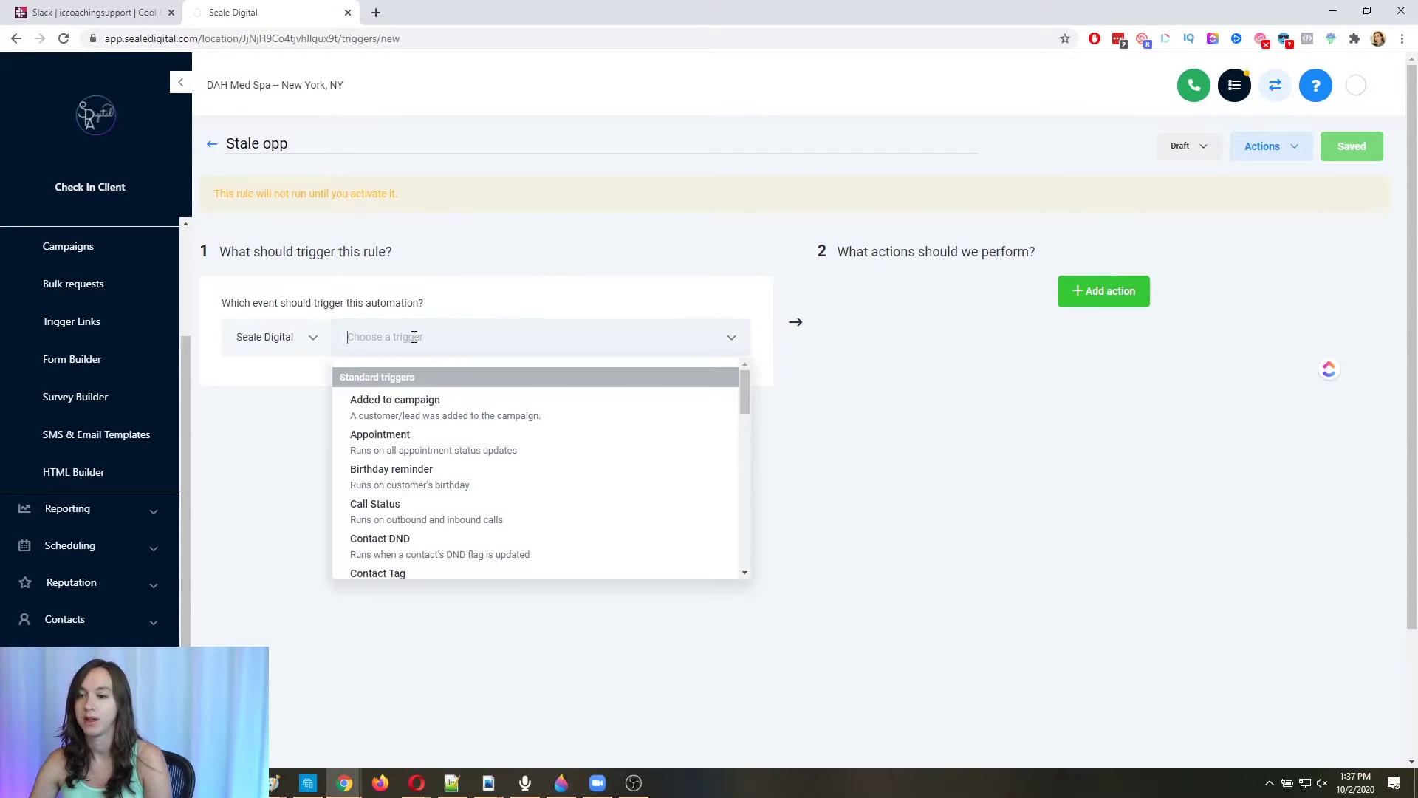
scroll(504, 494, "down", 3)
scroll(506, 491, "down", 4)
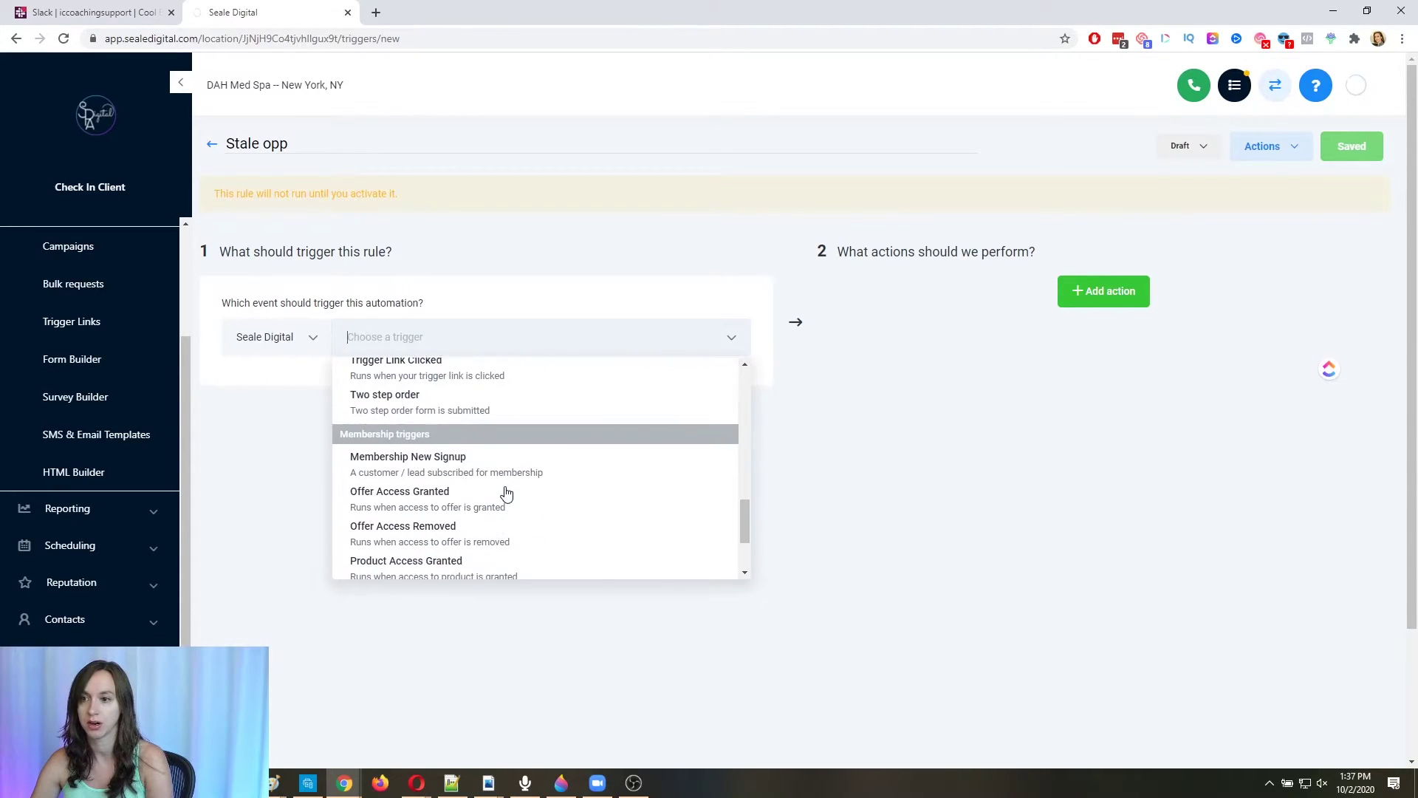
scroll(488, 487, "up", 2)
scroll(457, 461, "up", 1)
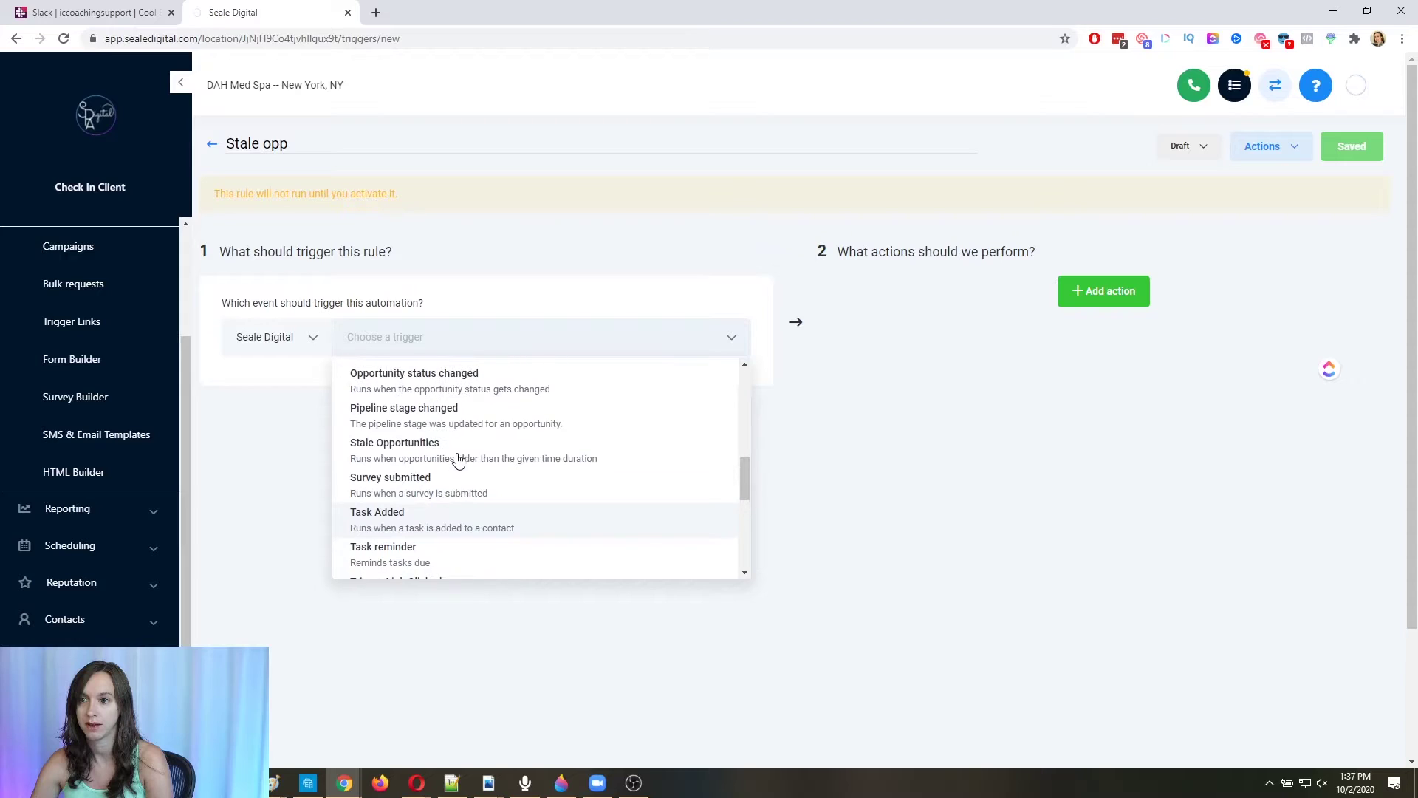
left_click(463, 453)
left_click(445, 337)
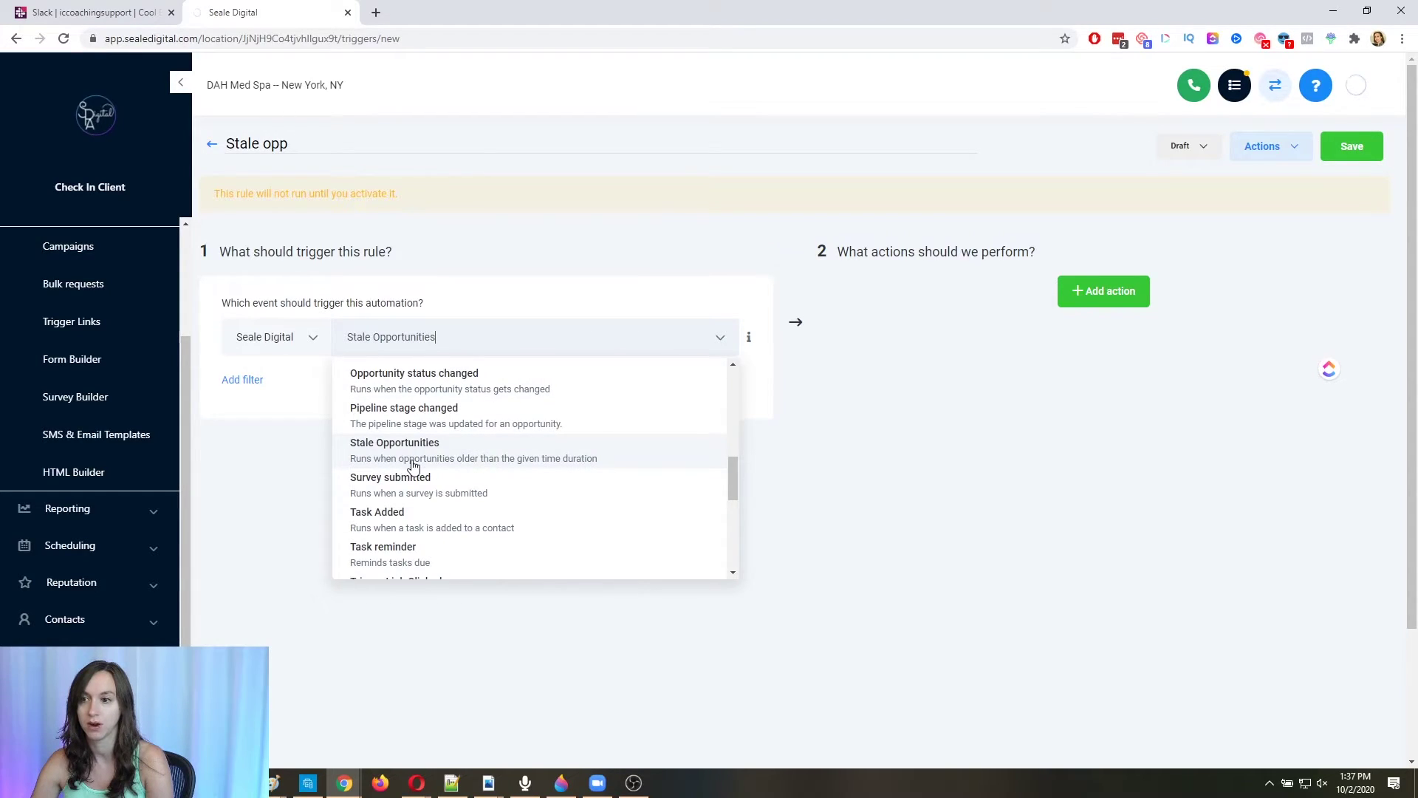
left_click(239, 379)
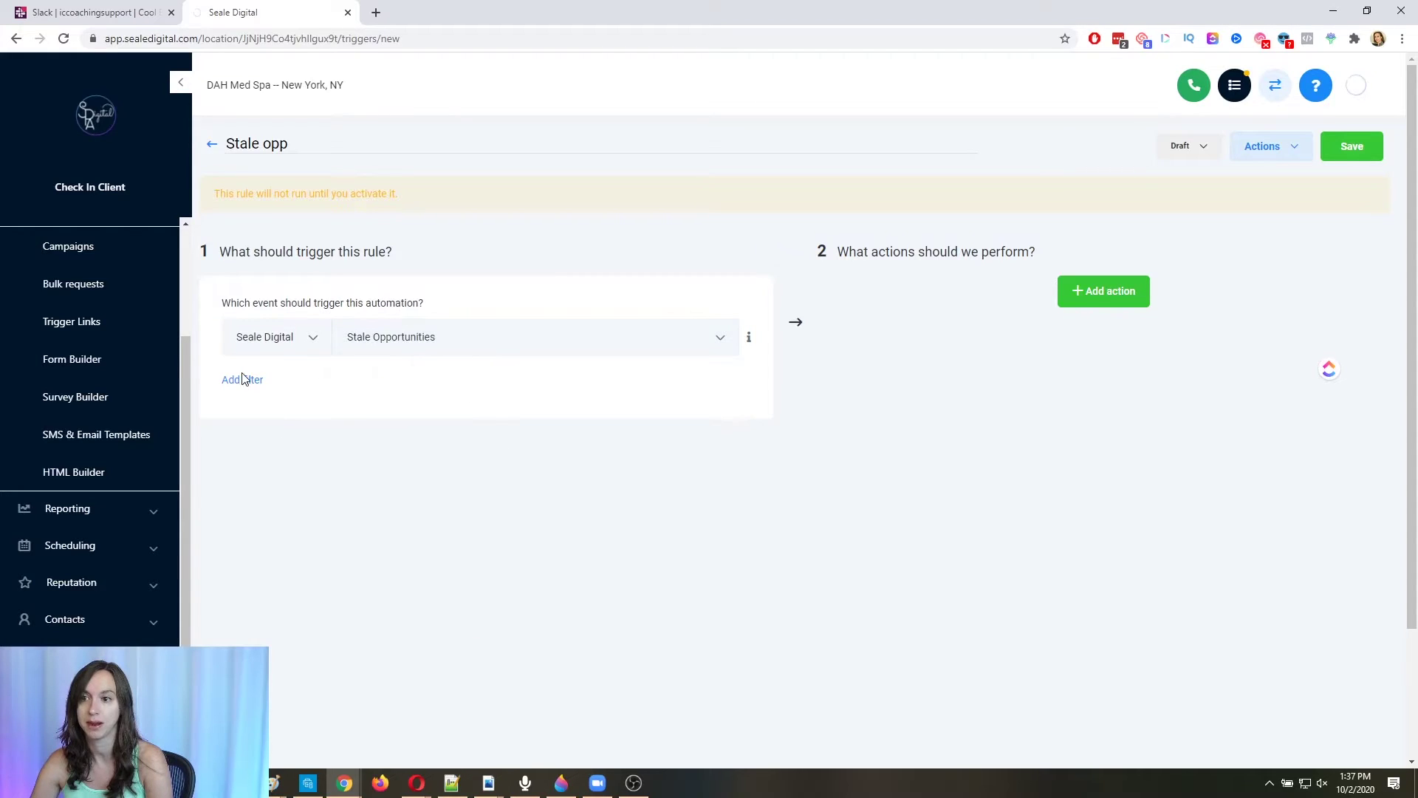
left_click(243, 382)
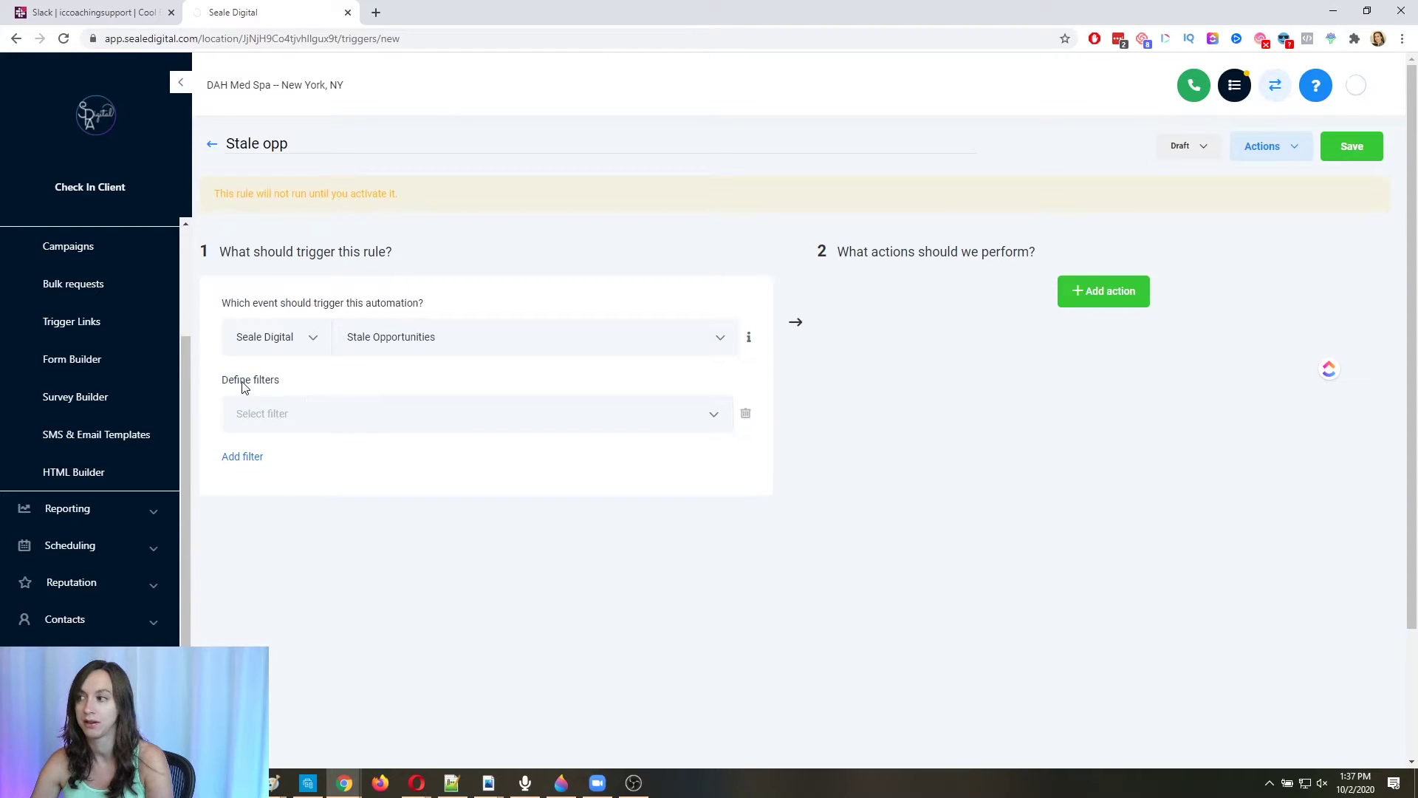
Step: Add filters In Pipeline = Med Spa and Pipeline Stage = New Leads
left_click(337, 417)
left_click(319, 473)
left_click(531, 419)
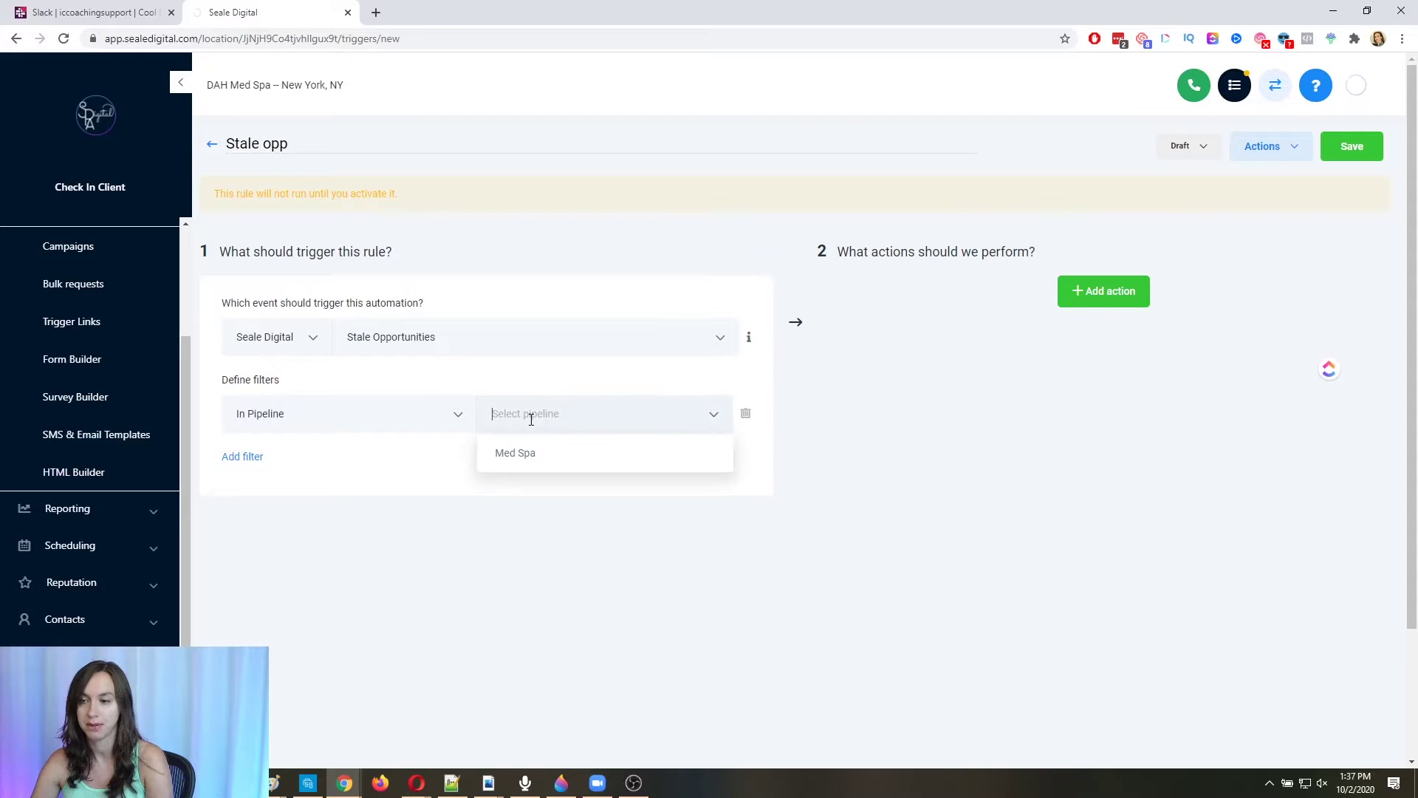
left_click(525, 457)
left_click(250, 458)
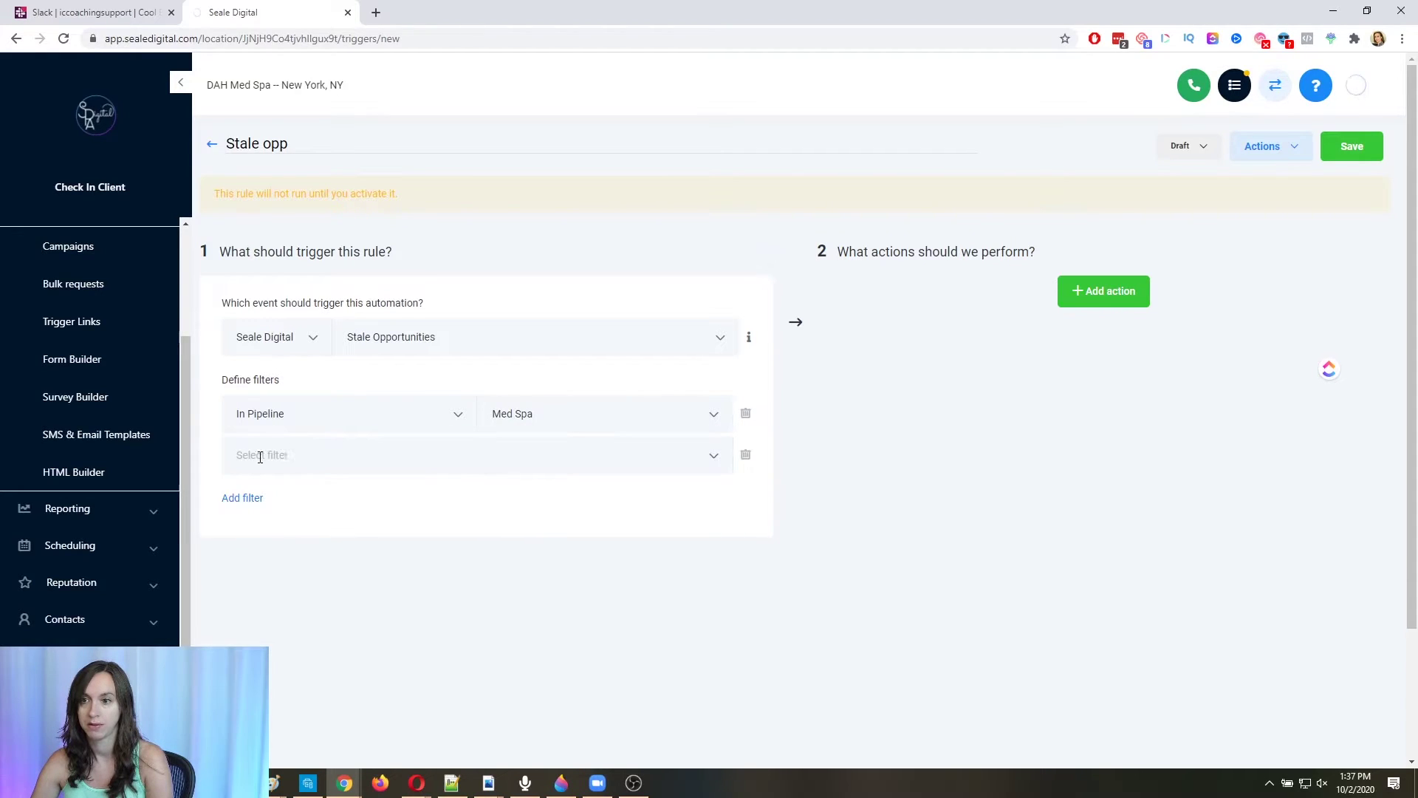
left_click(260, 456)
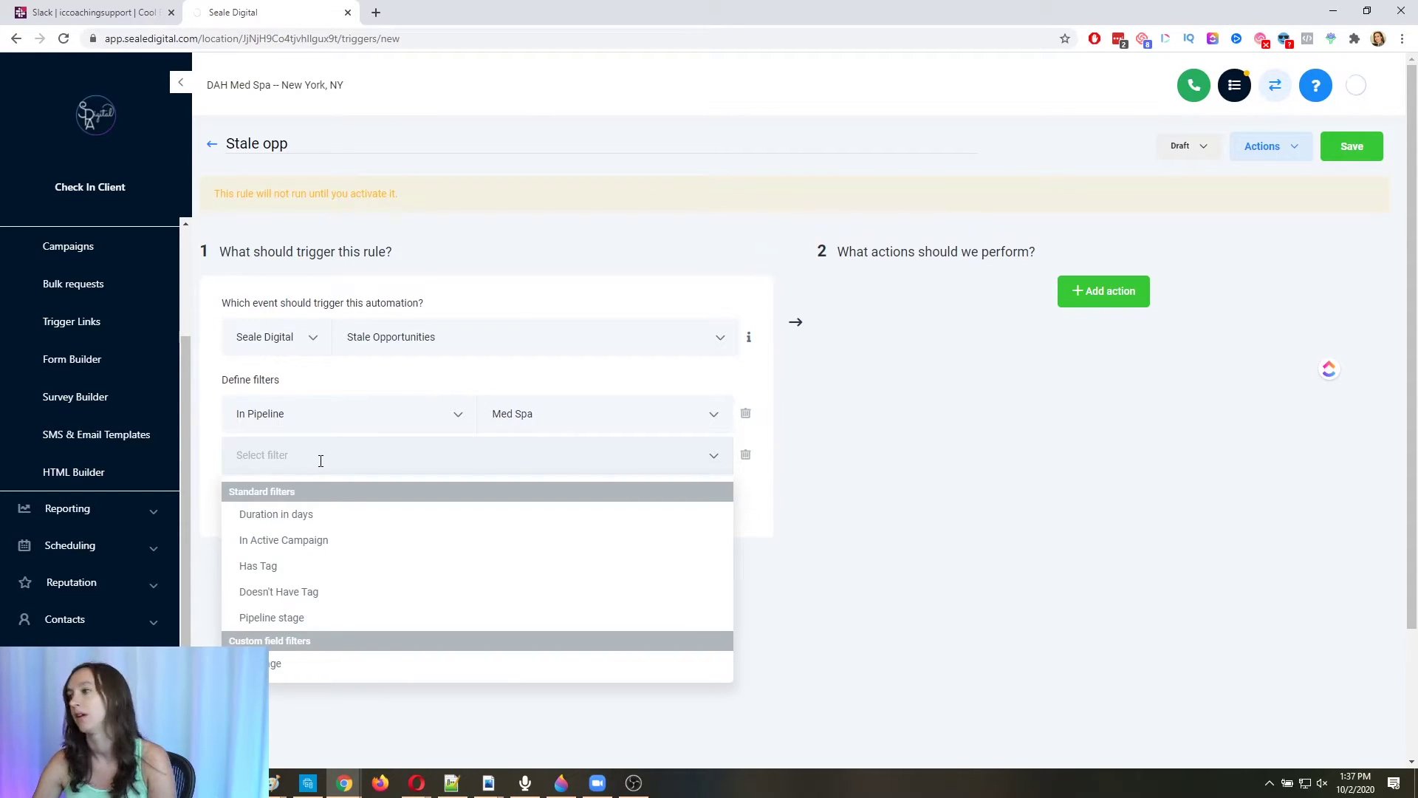
left_click(286, 616)
left_click(572, 459)
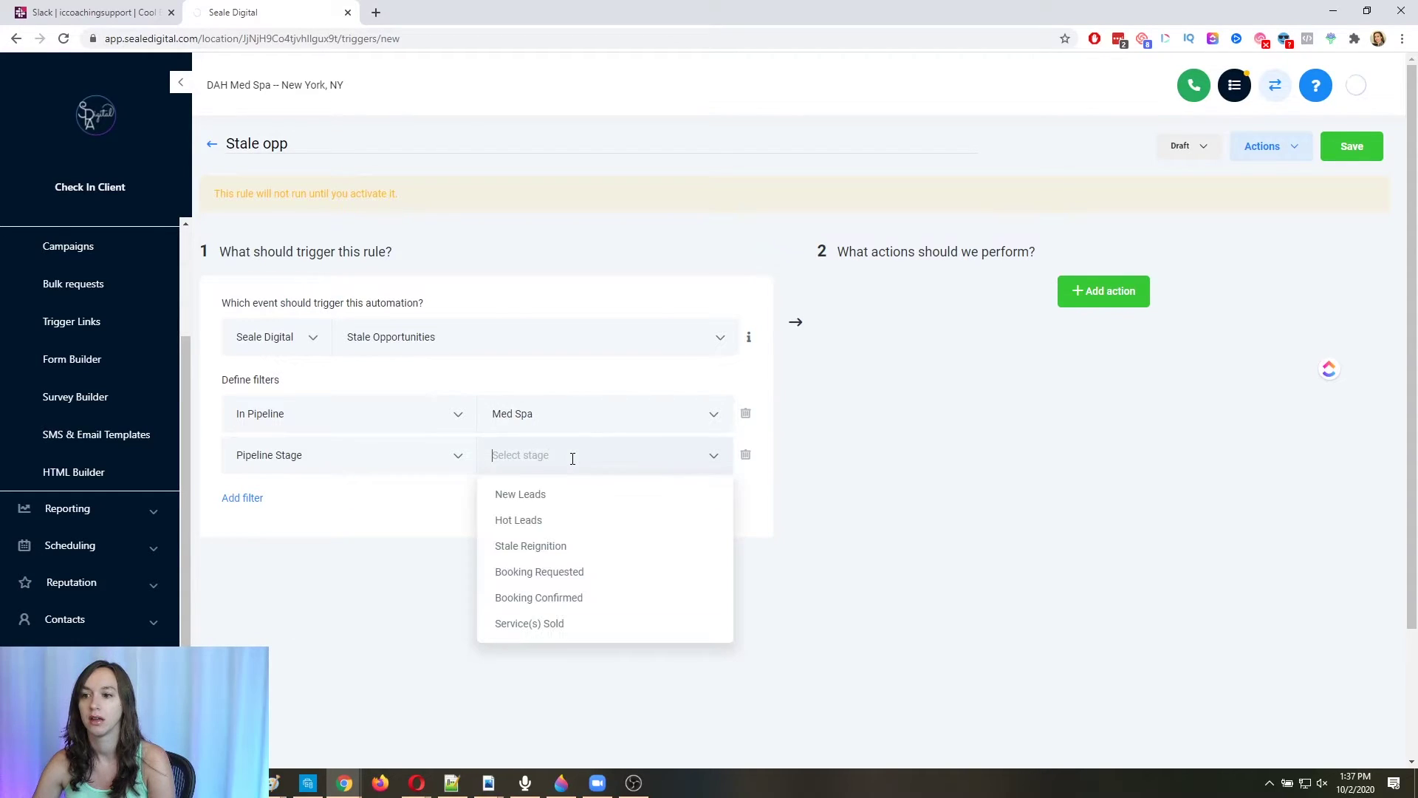
left_click(558, 499)
Step: Add filters Duration In Days = 2 and Has Tag = Opt In
left_click(254, 498)
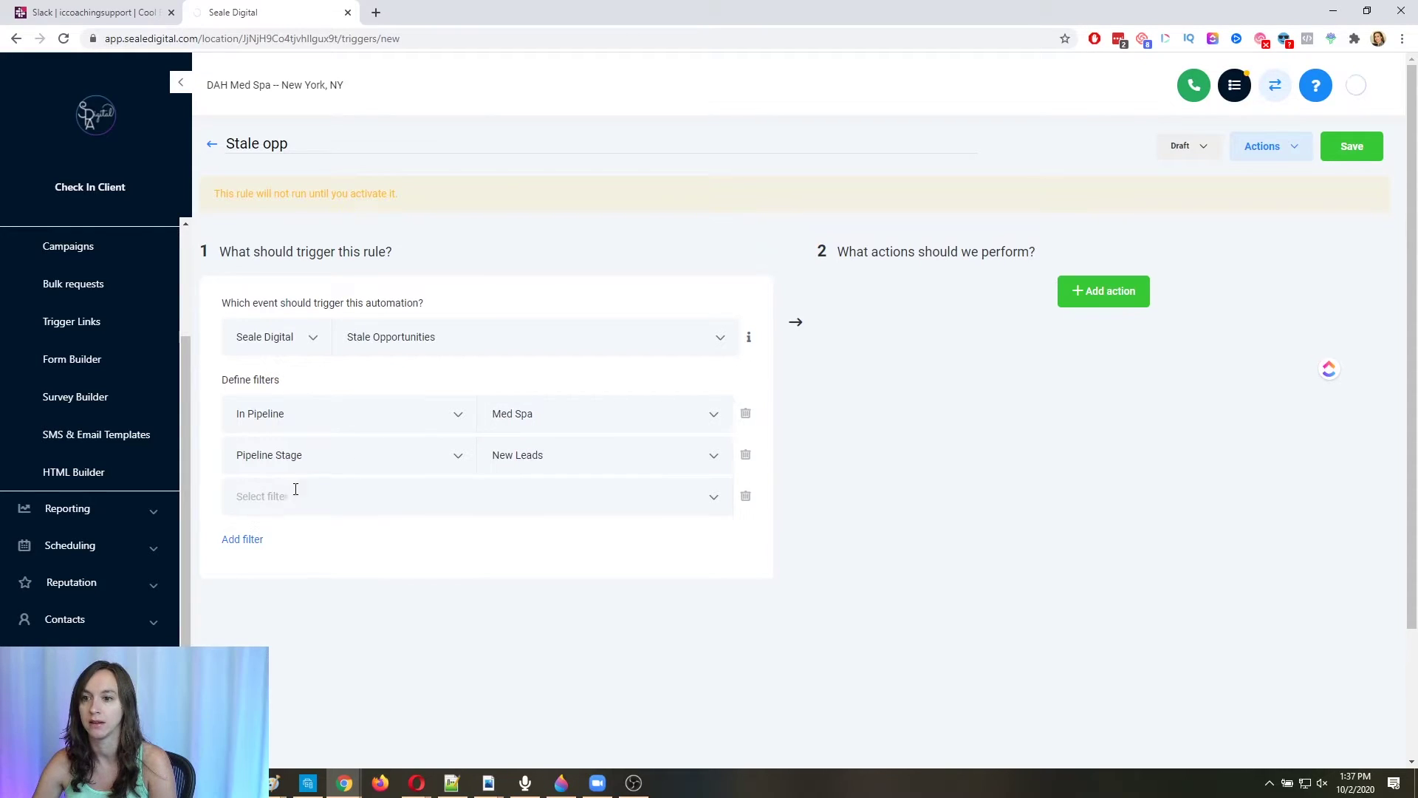
left_click(302, 492)
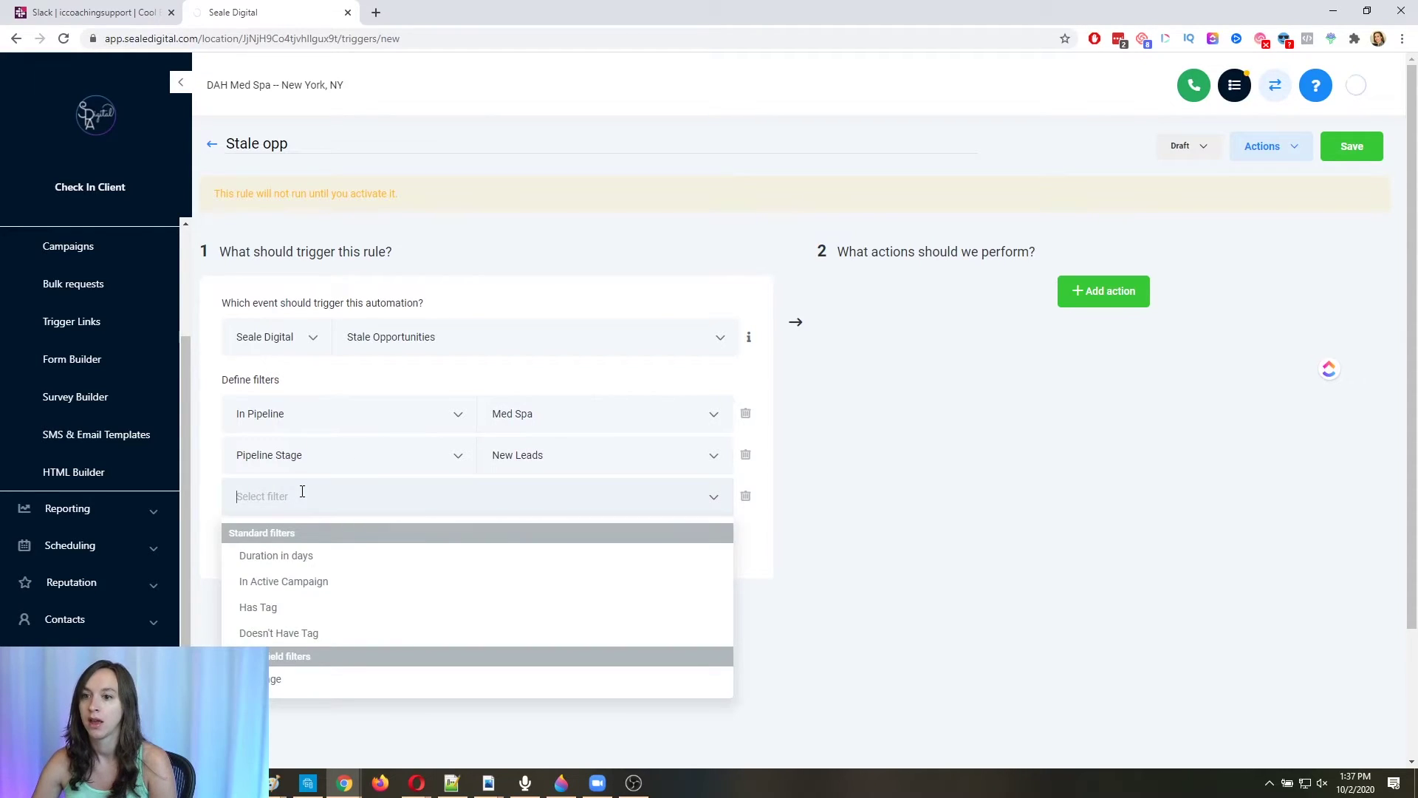
left_click(287, 562)
type("2")
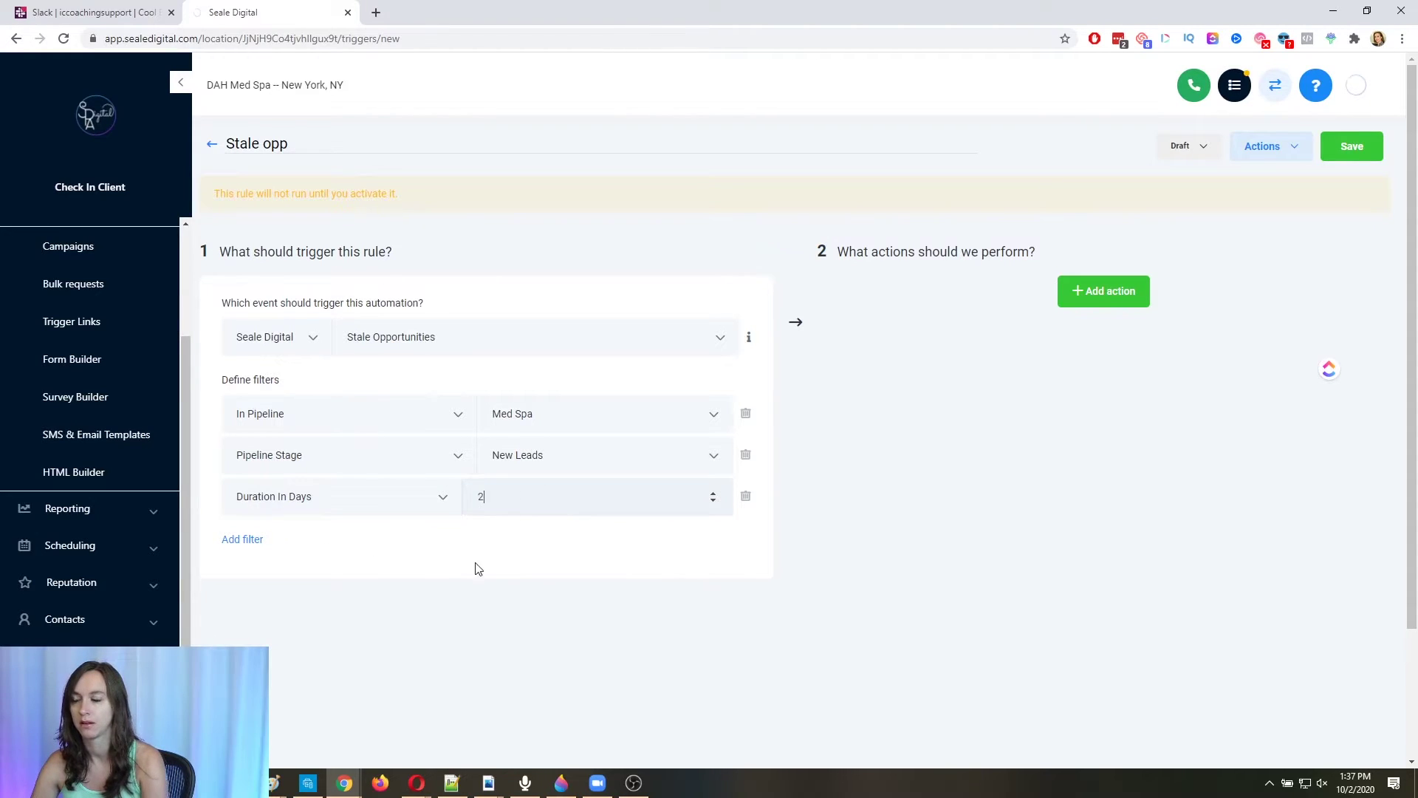
left_click(251, 540)
left_click(279, 539)
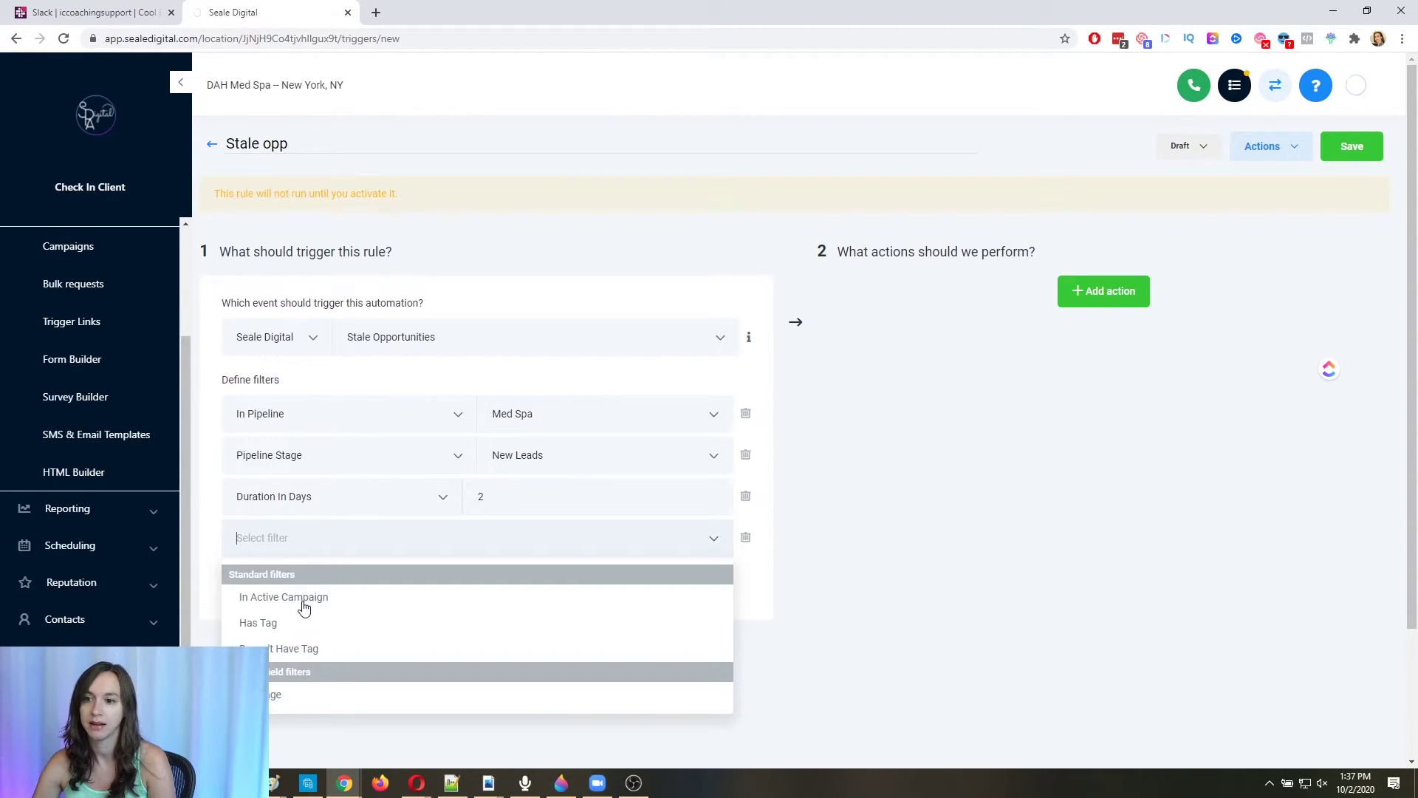
left_click(300, 624)
left_click(591, 539)
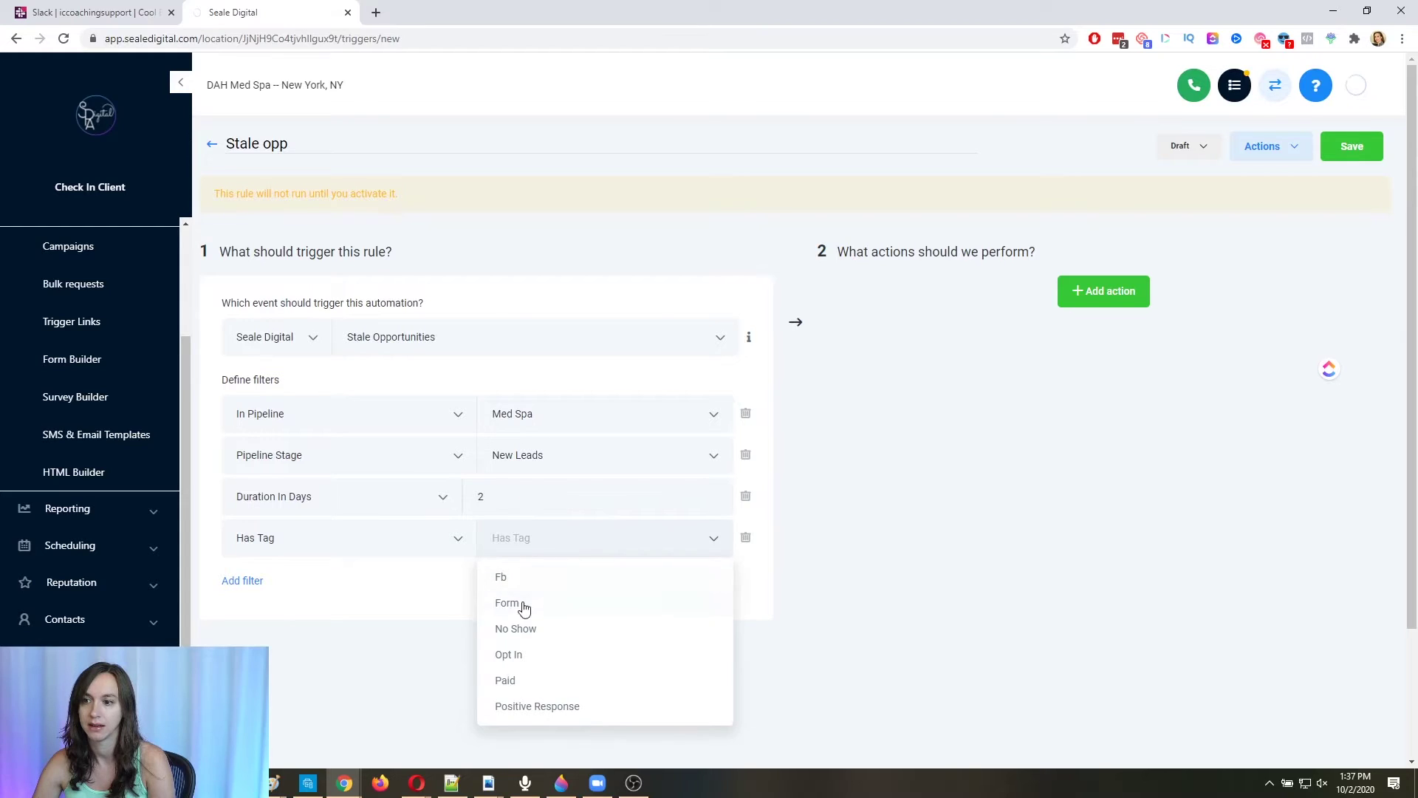
left_click(515, 655)
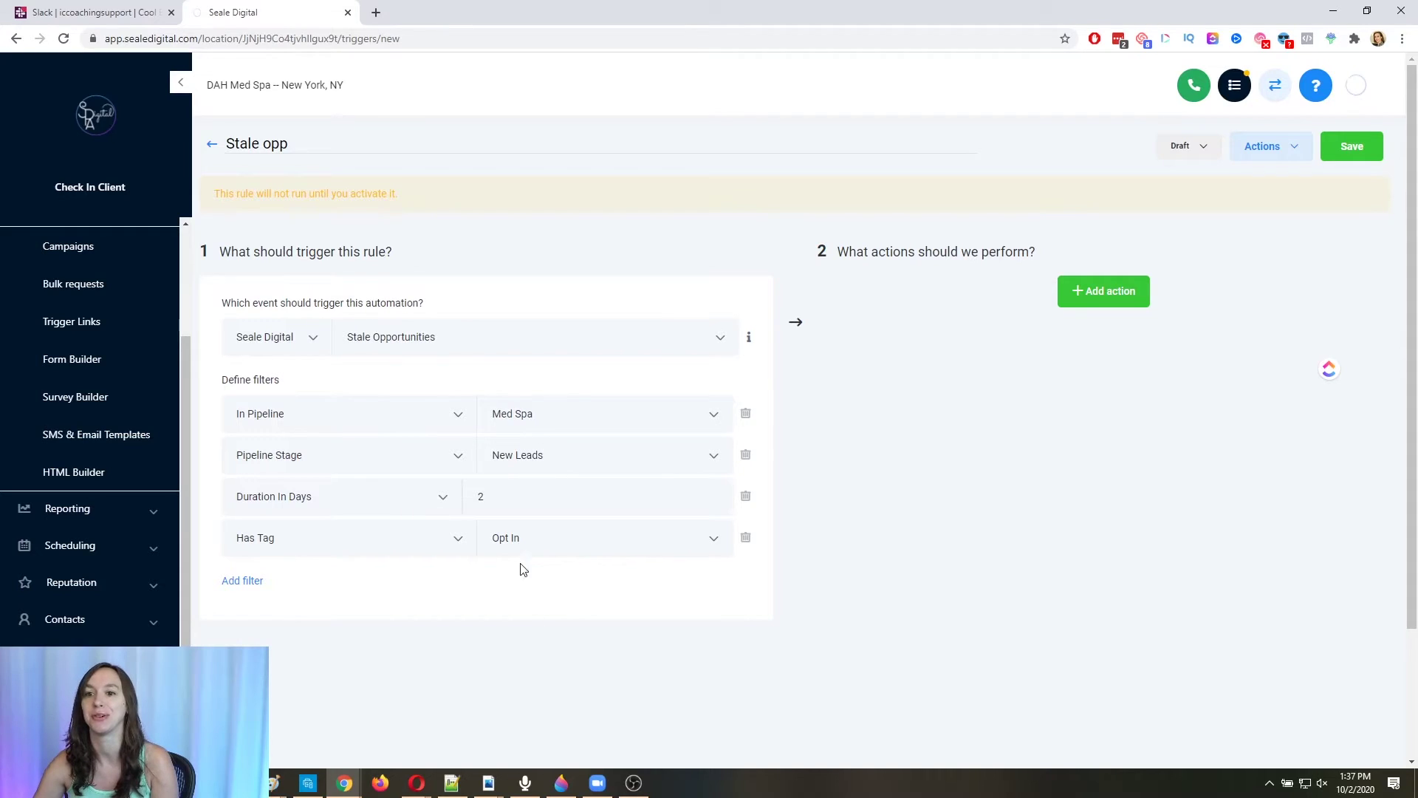
right_click(94, 241)
Step: In a new Campaigns window, turn off Allow multiple in Stale opp's configuration and save
left_click(140, 265)
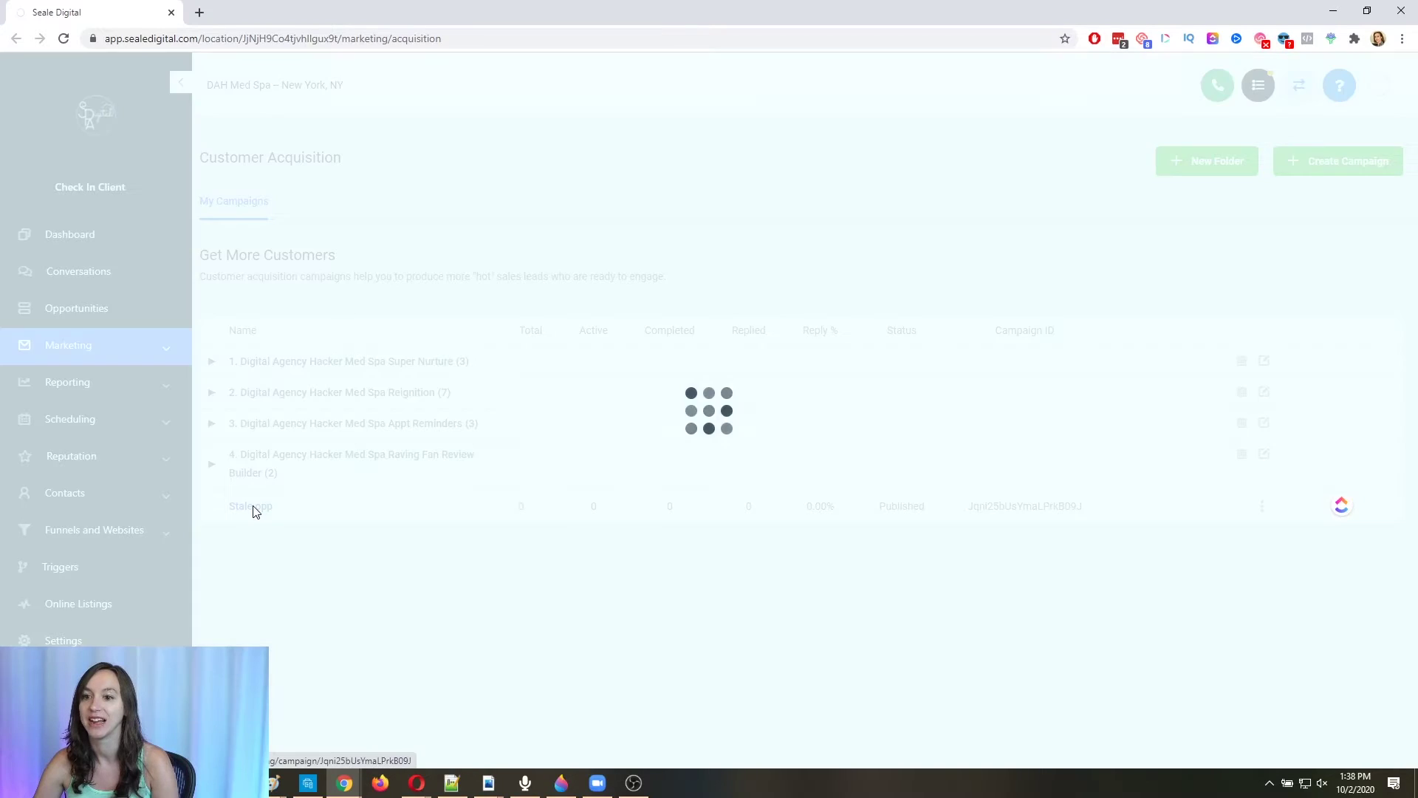
left_click(361, 274)
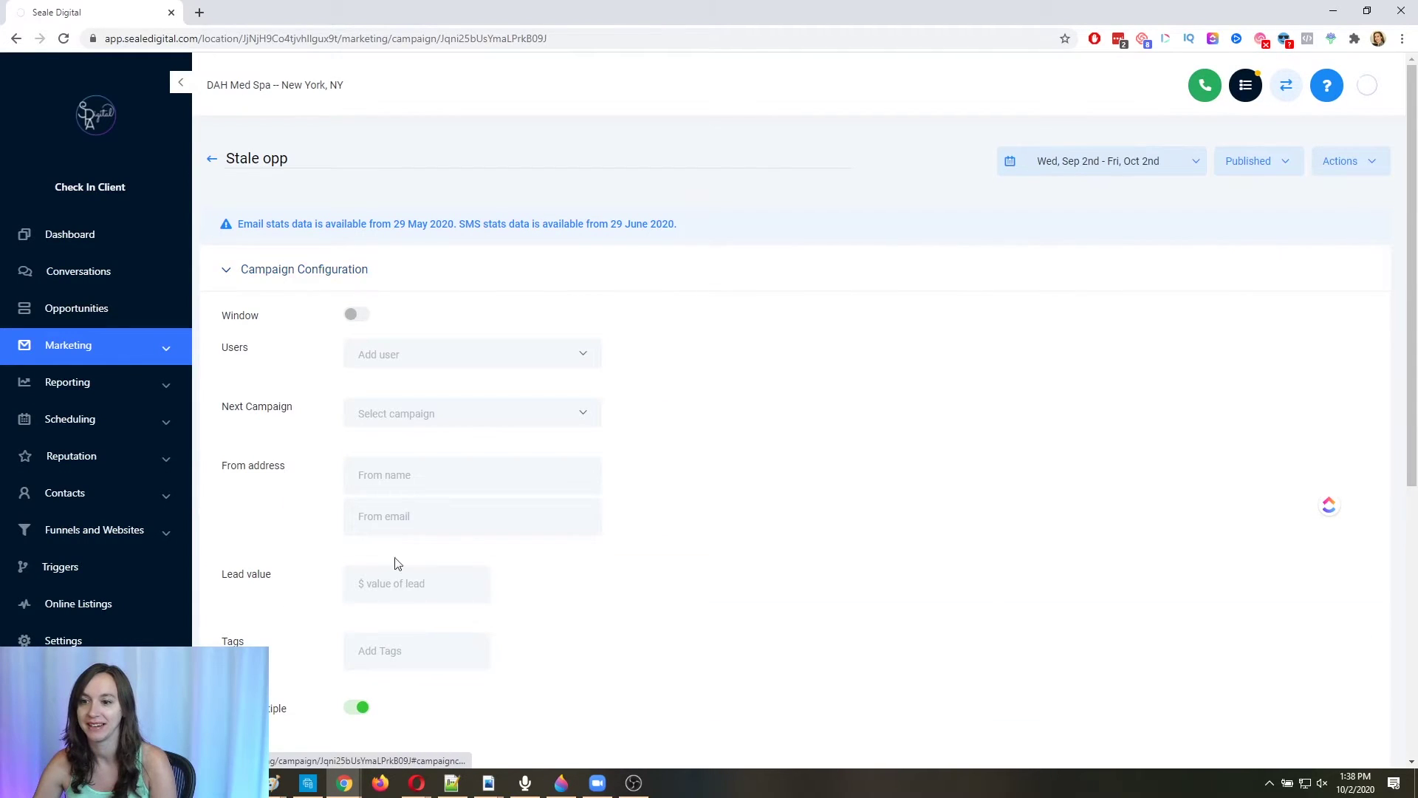
left_click(357, 707)
scroll(443, 672, "down", 3)
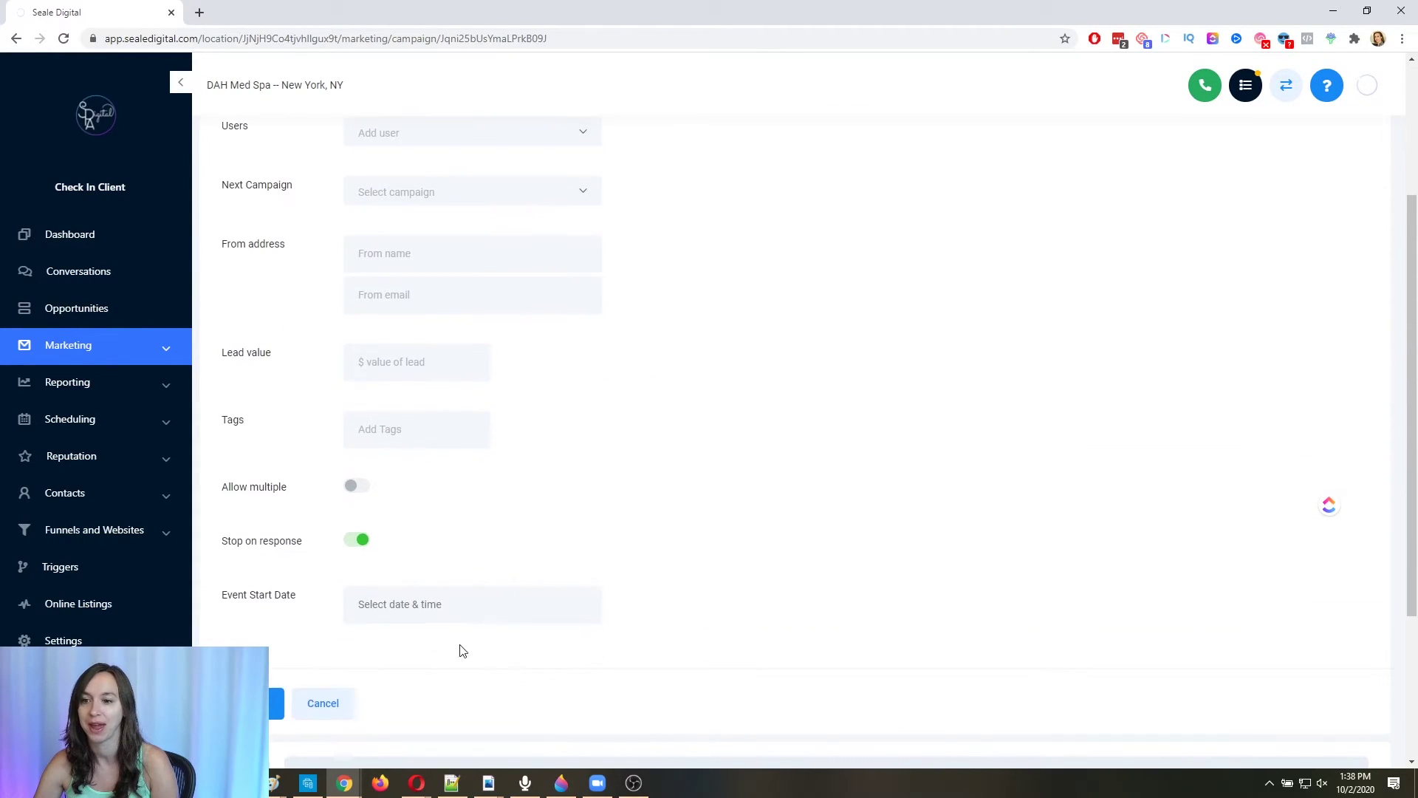
left_click(274, 706)
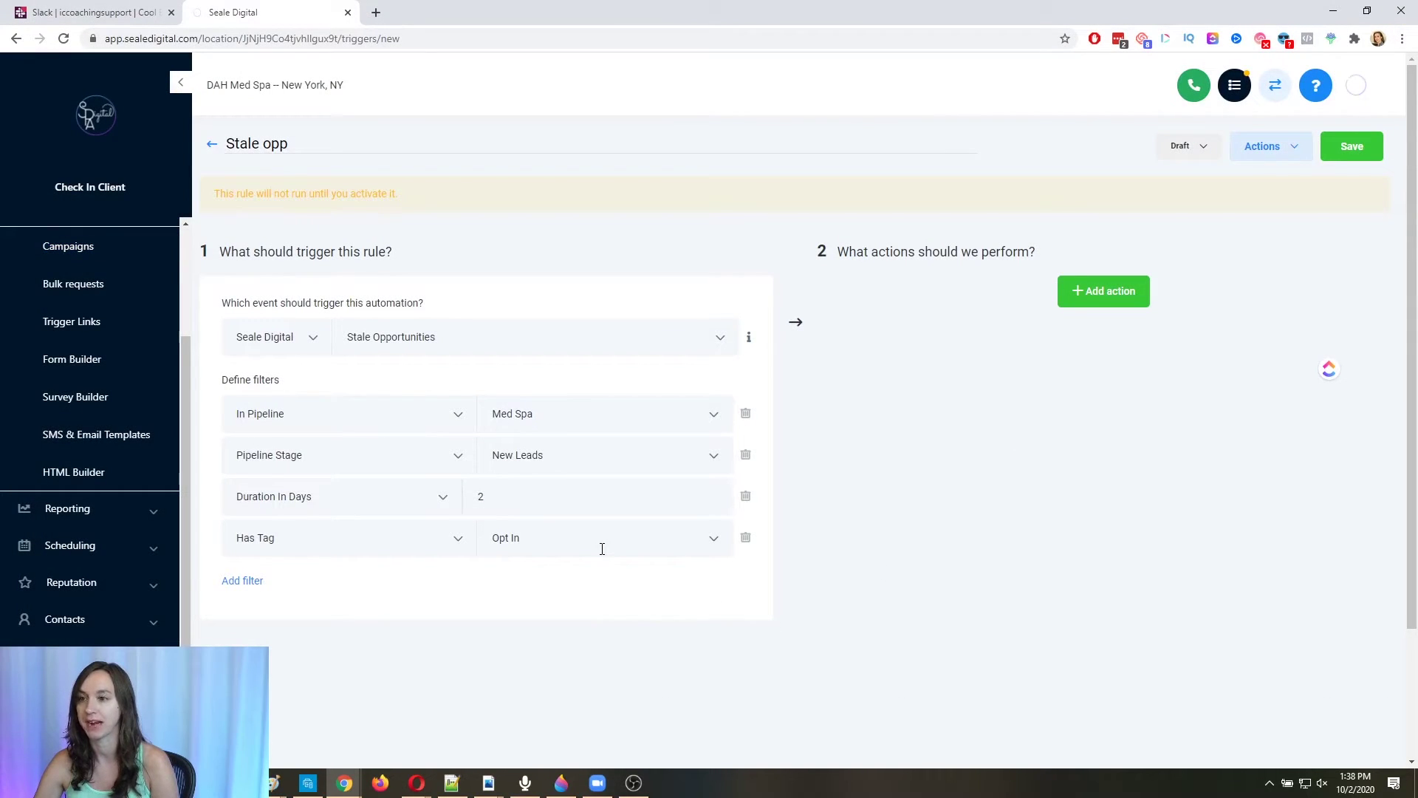
Step: Add a Remove From Campaign action for '2. DAH Lead Nurturing (Positive Response)'
left_click(1064, 298)
left_click(1077, 323)
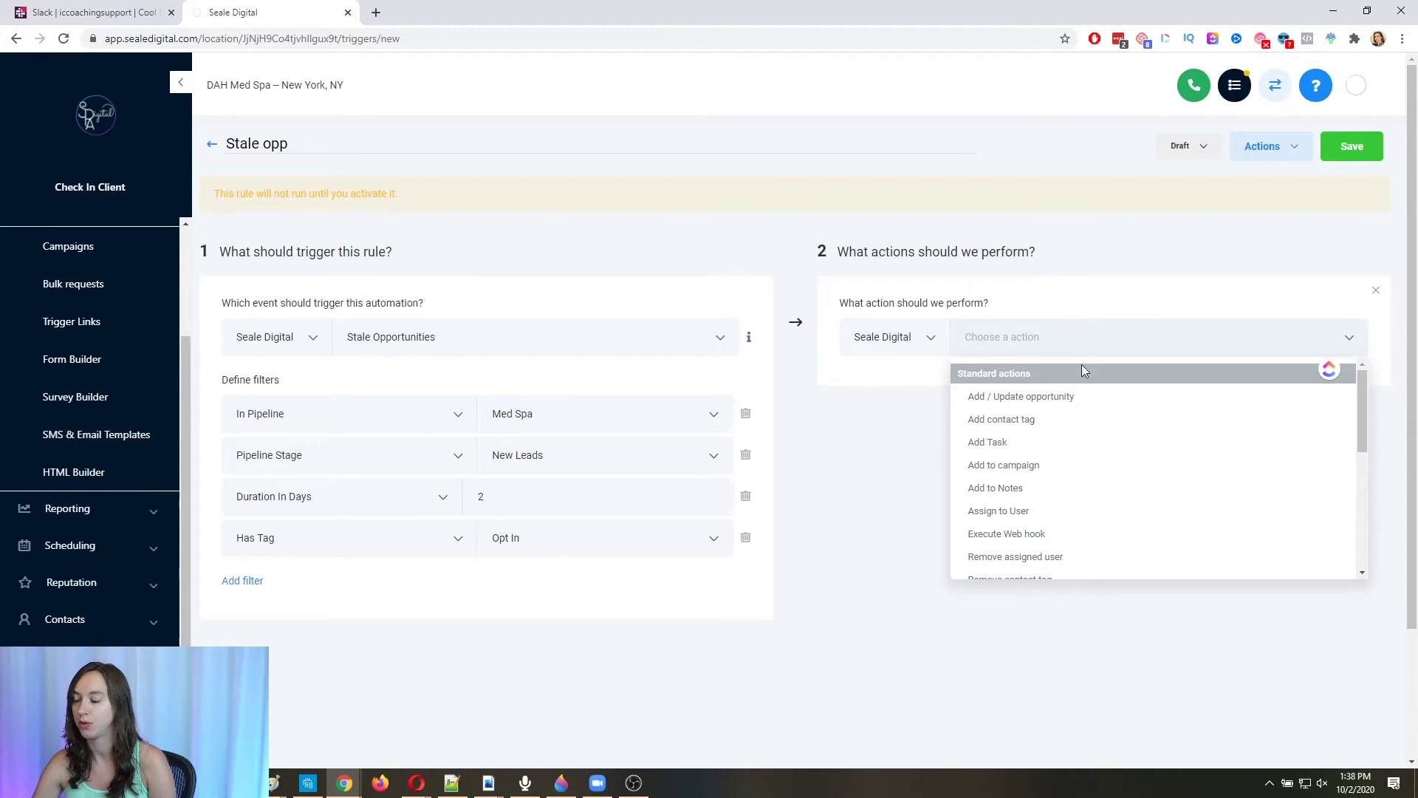
scroll(1088, 522, "down", 1)
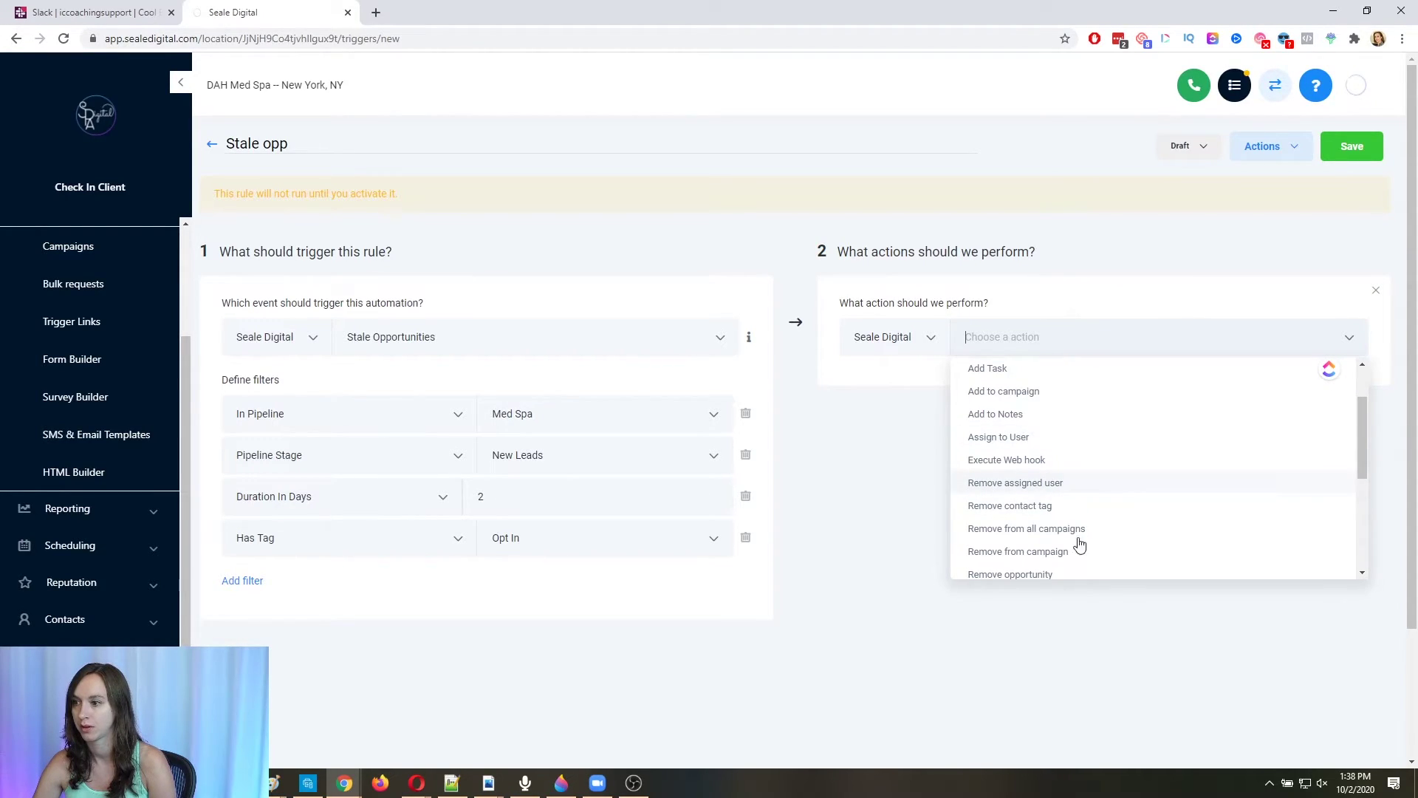
left_click(1079, 551)
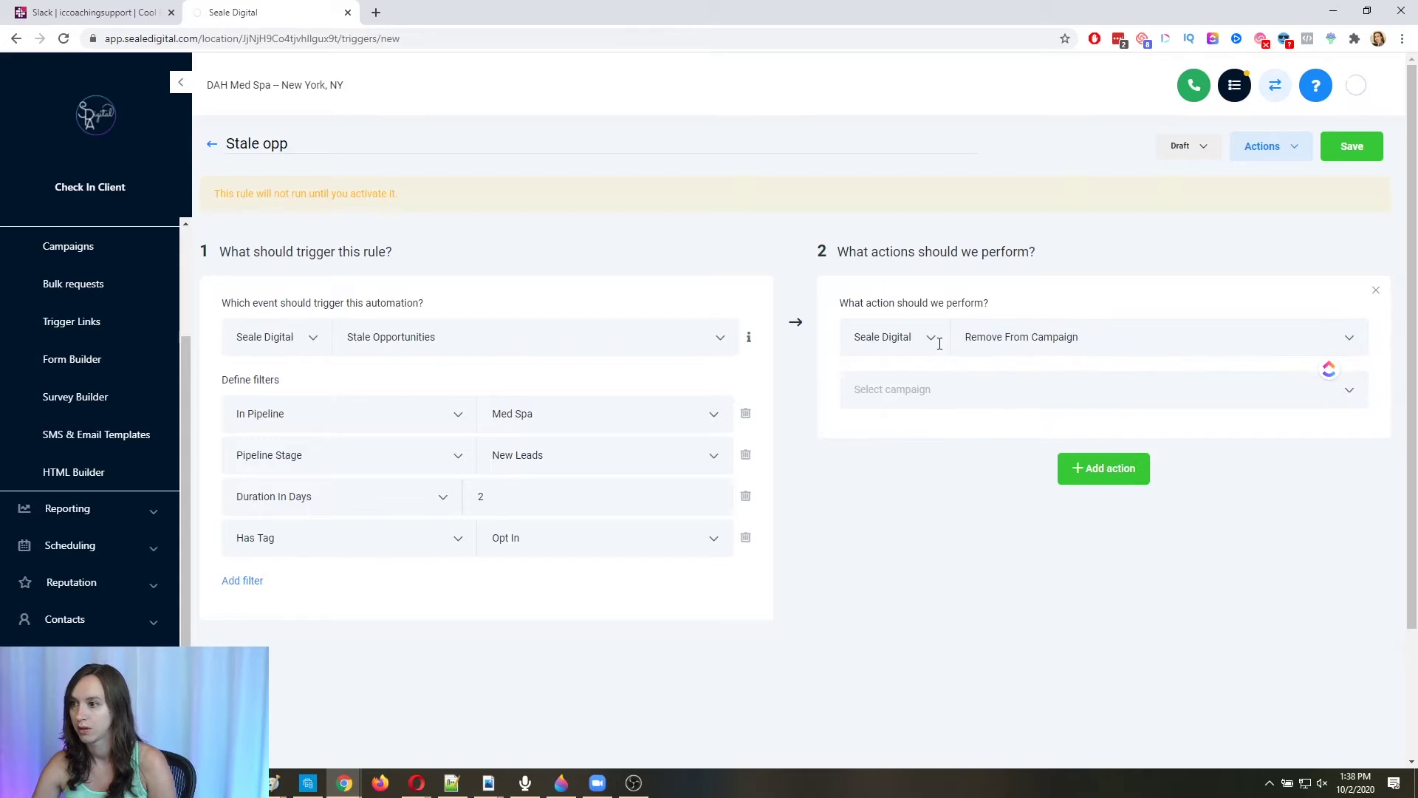
left_click(958, 398)
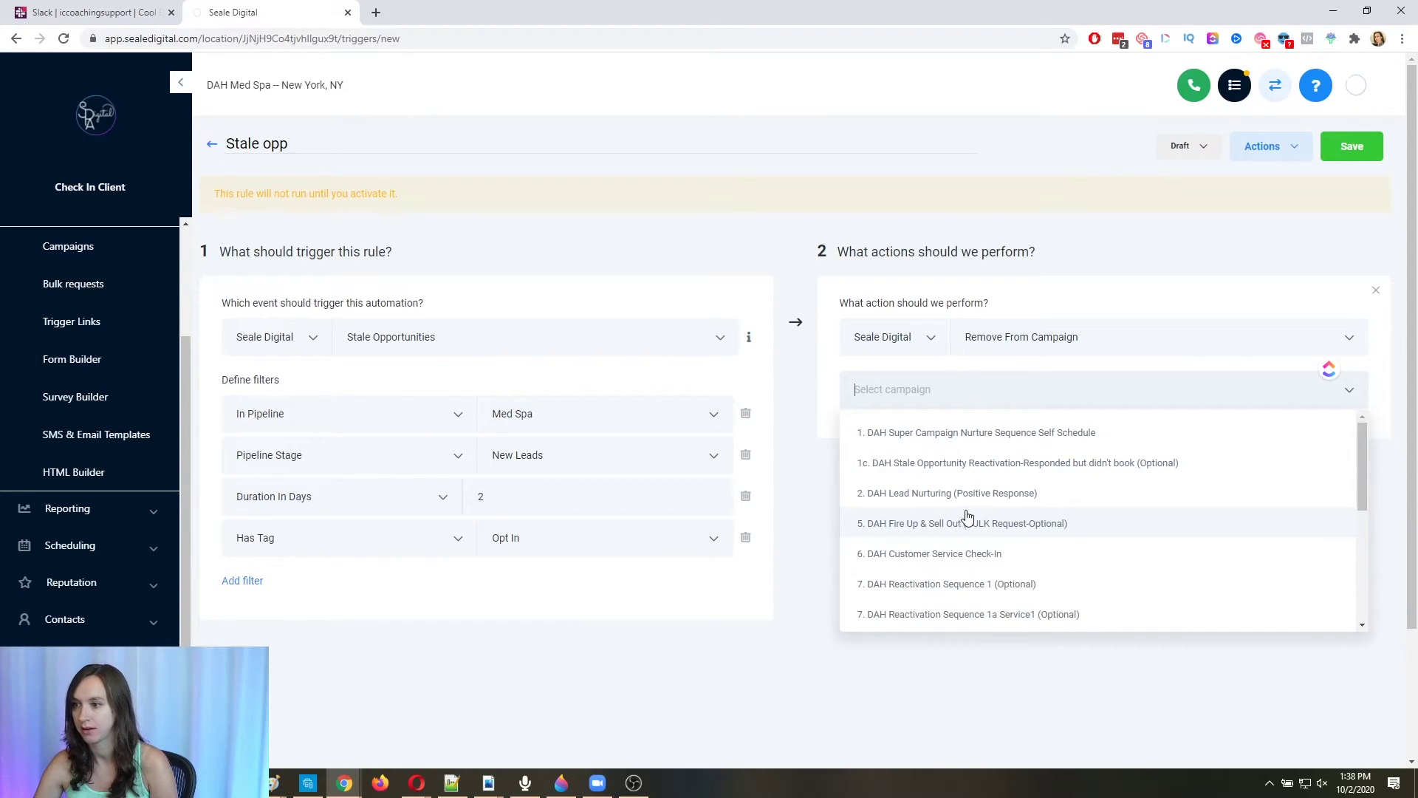
left_click(952, 492)
Step: Add a Remove Contact Tag action for the 'opt in' tag
left_click(1101, 471)
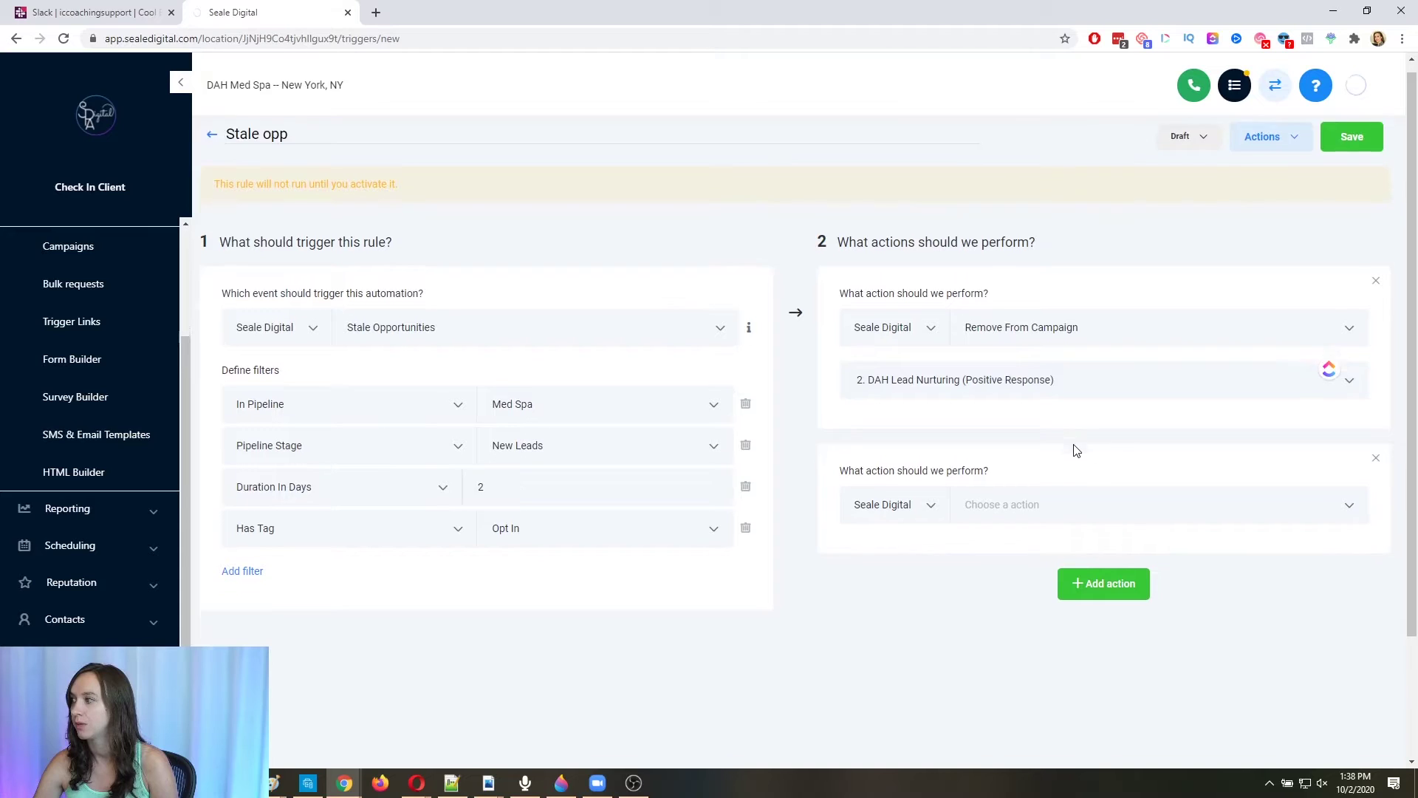
scroll(1076, 451, "down", 2)
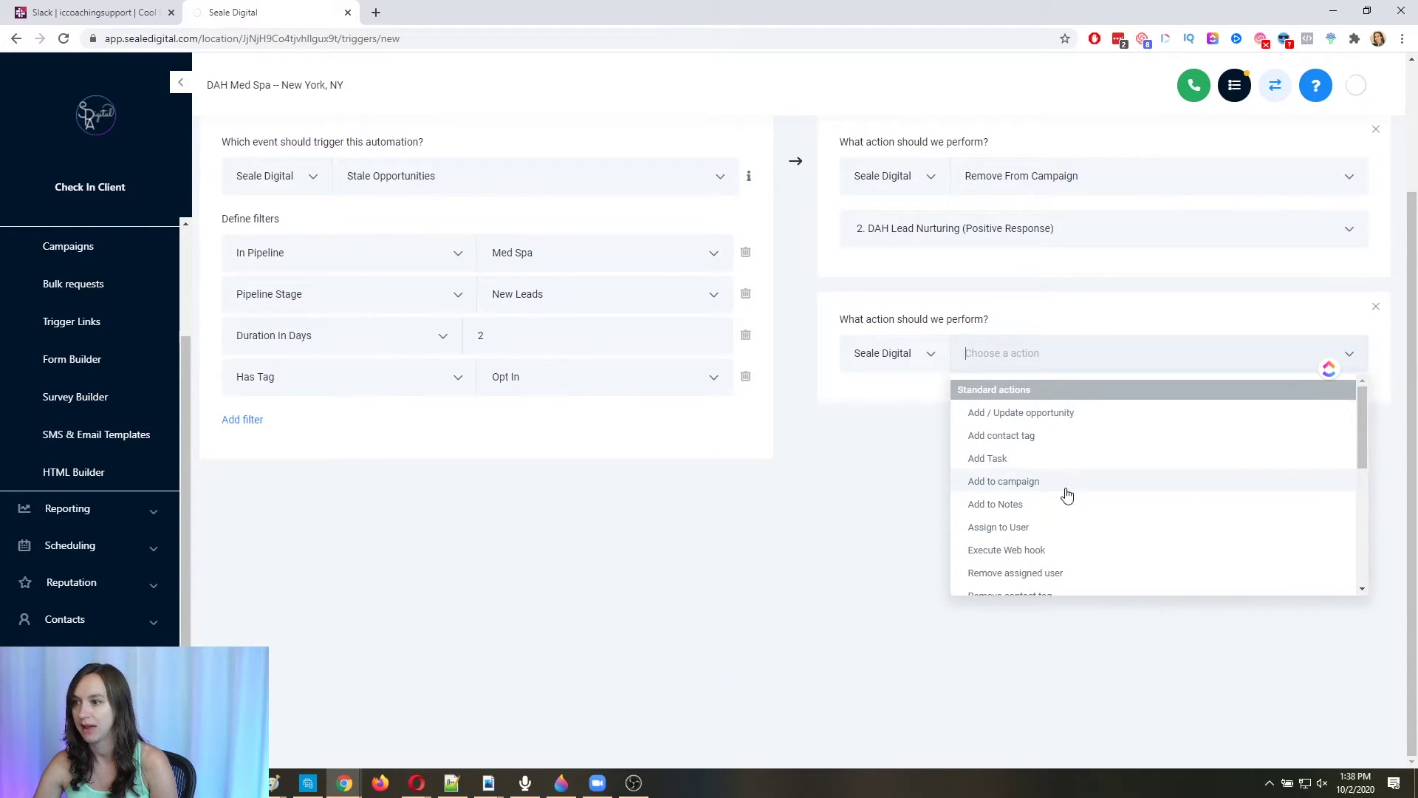
scroll(1058, 532, "down", 2)
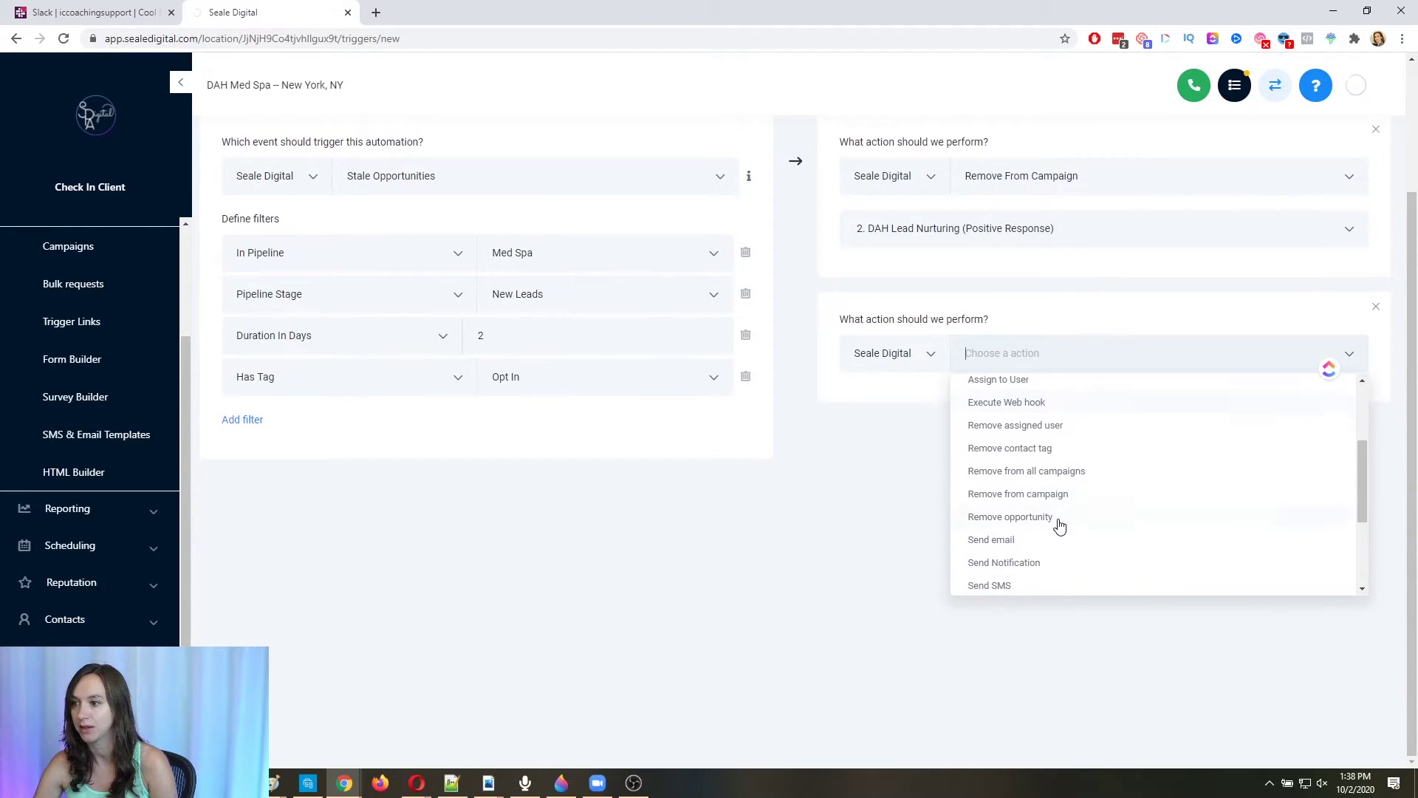
left_click(1070, 458)
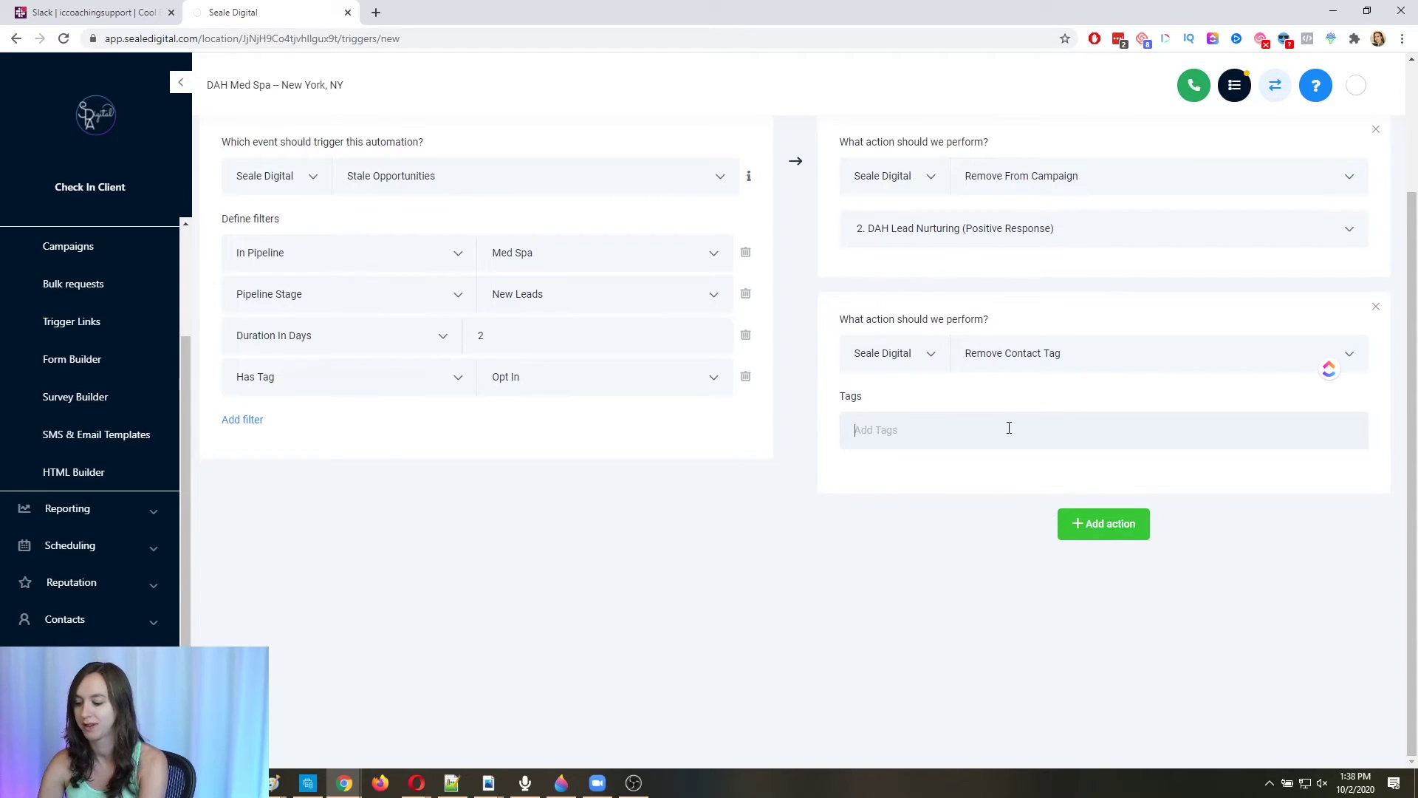
type("opt")
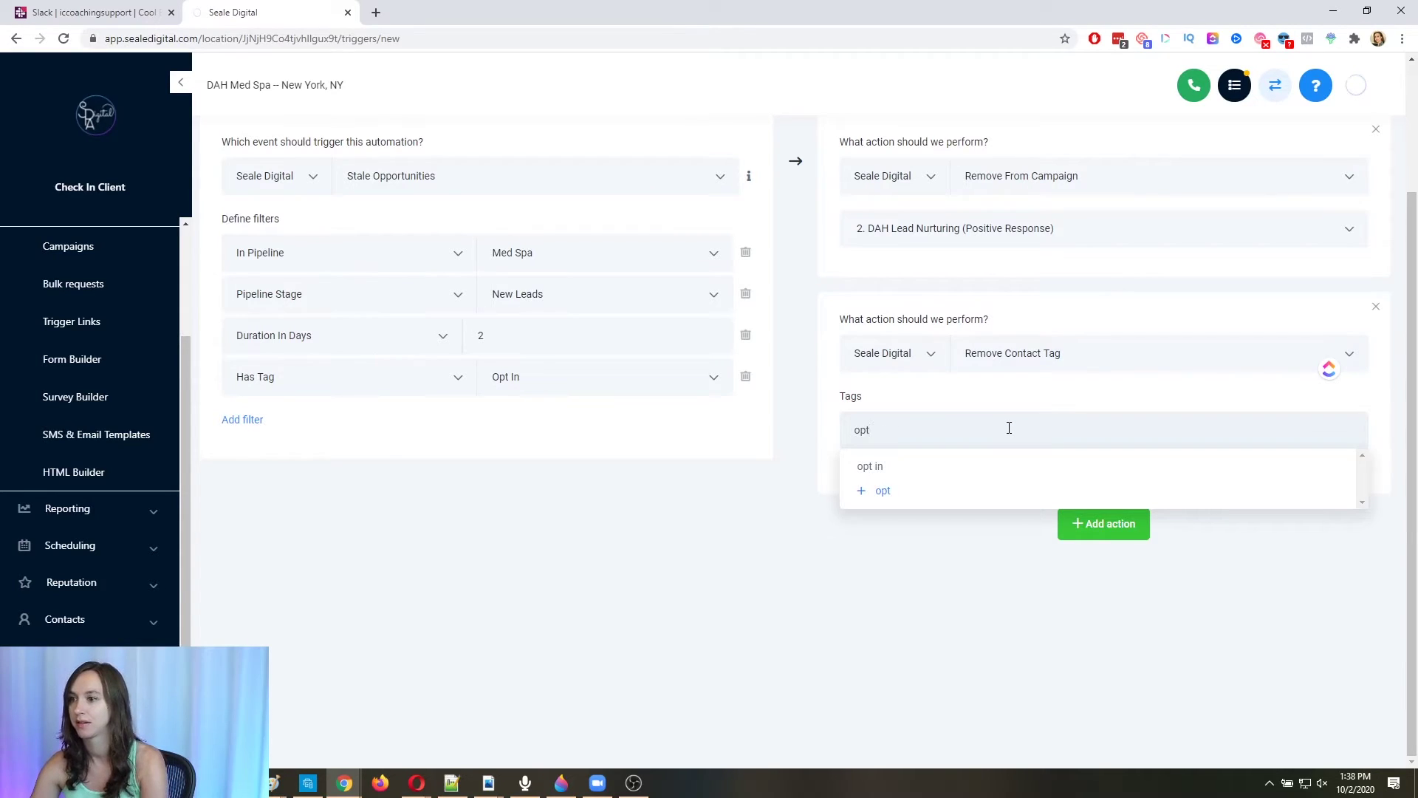
left_click(983, 466)
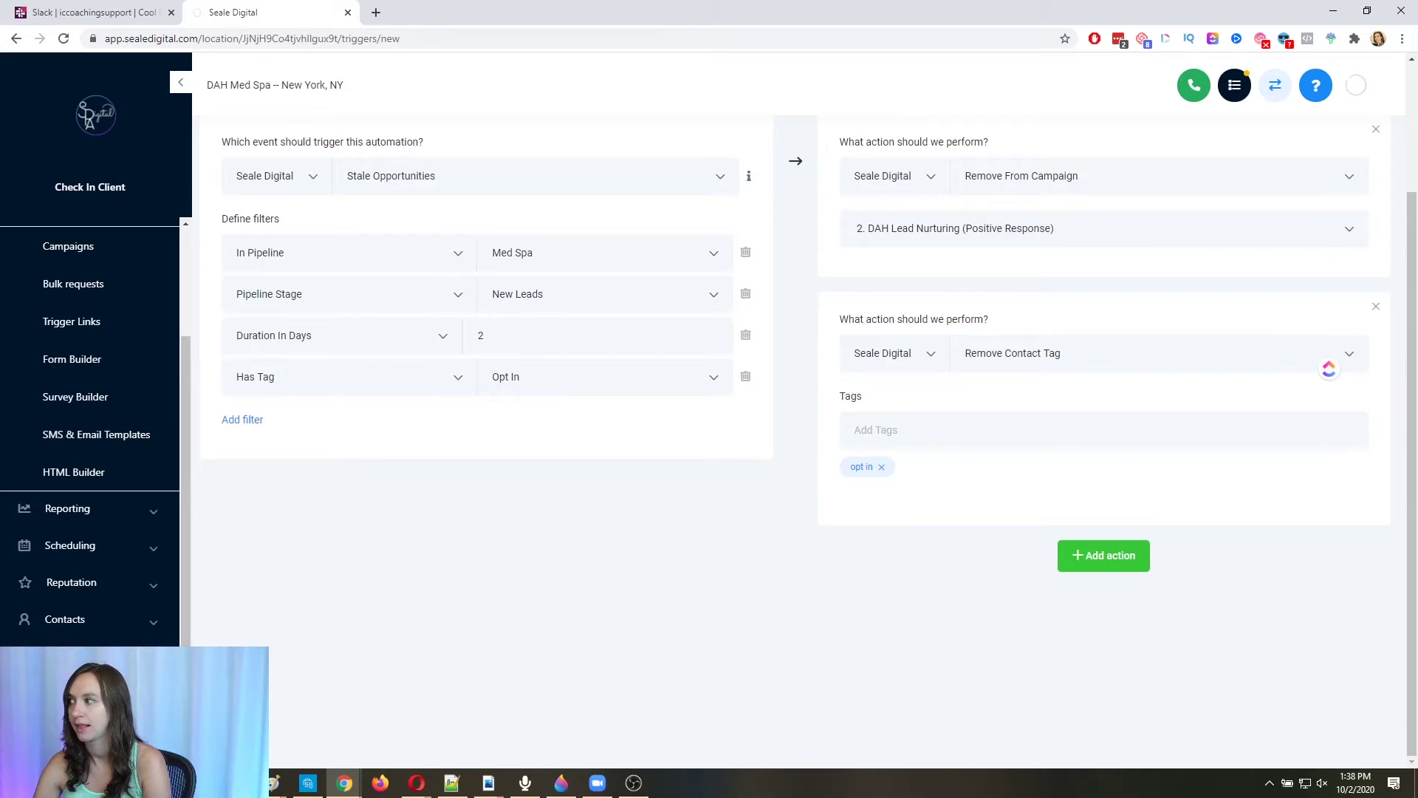
Step: Add an Add To Campaign action for the Stale opp campaign
left_click(1104, 561)
left_click(1022, 603)
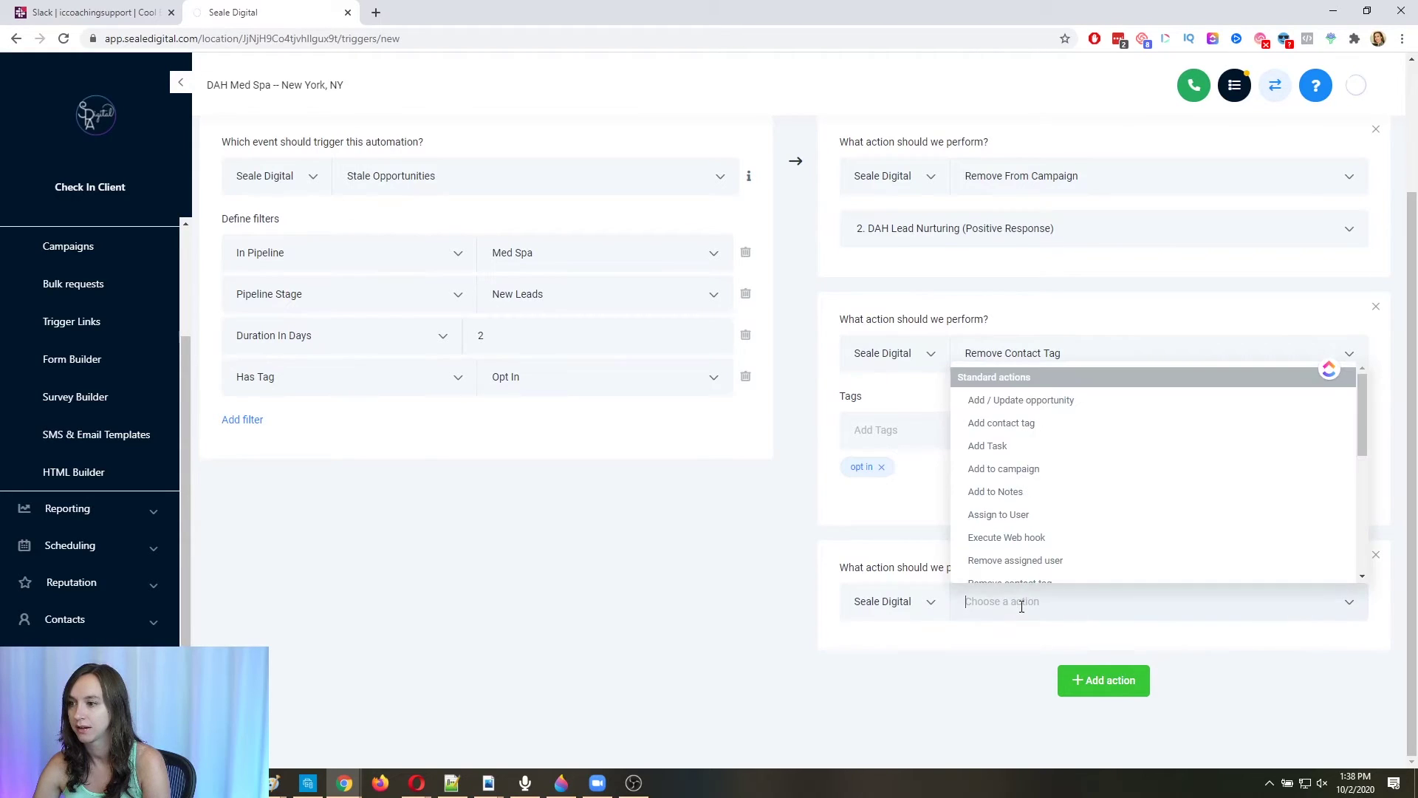
left_click(1044, 473)
scroll(973, 629, "down", 1)
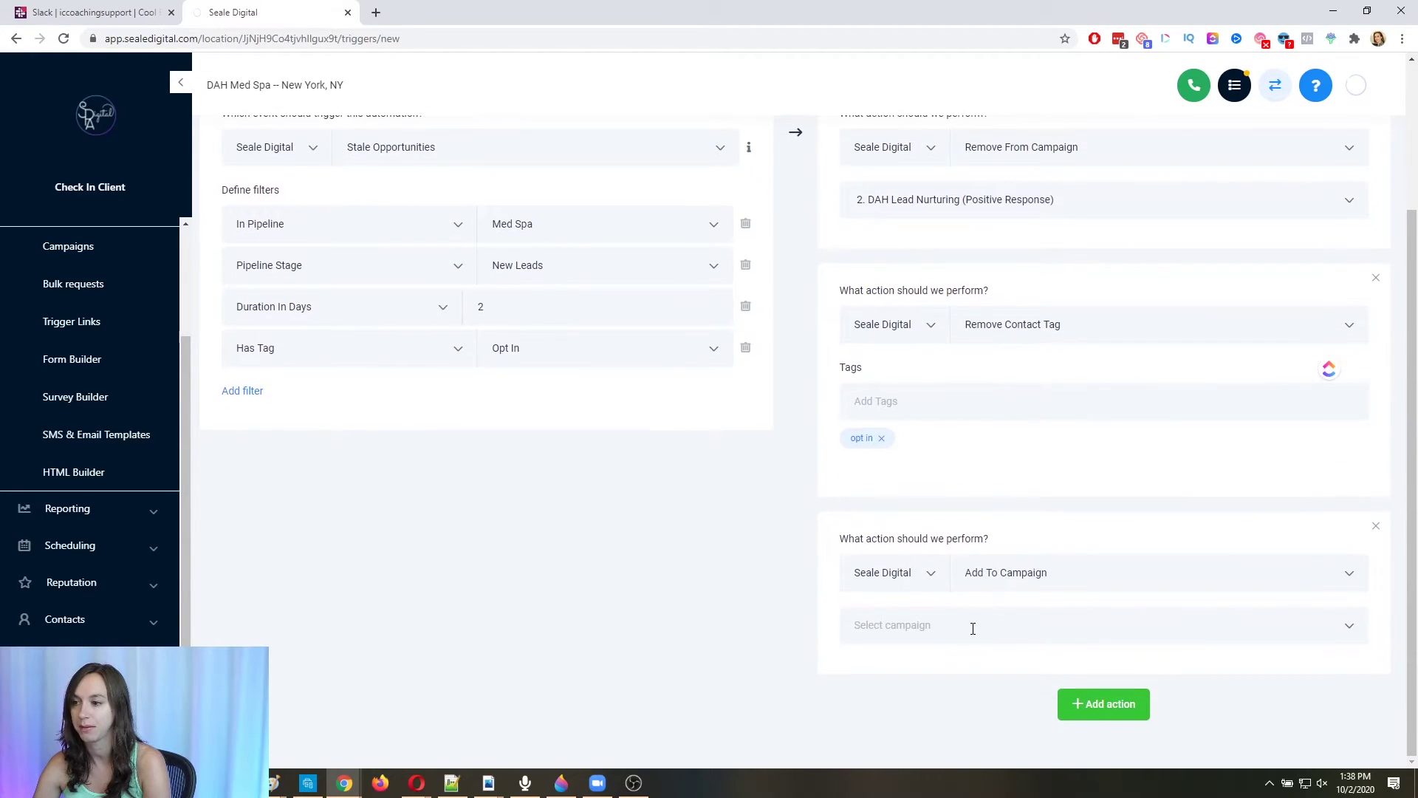
left_click(971, 630)
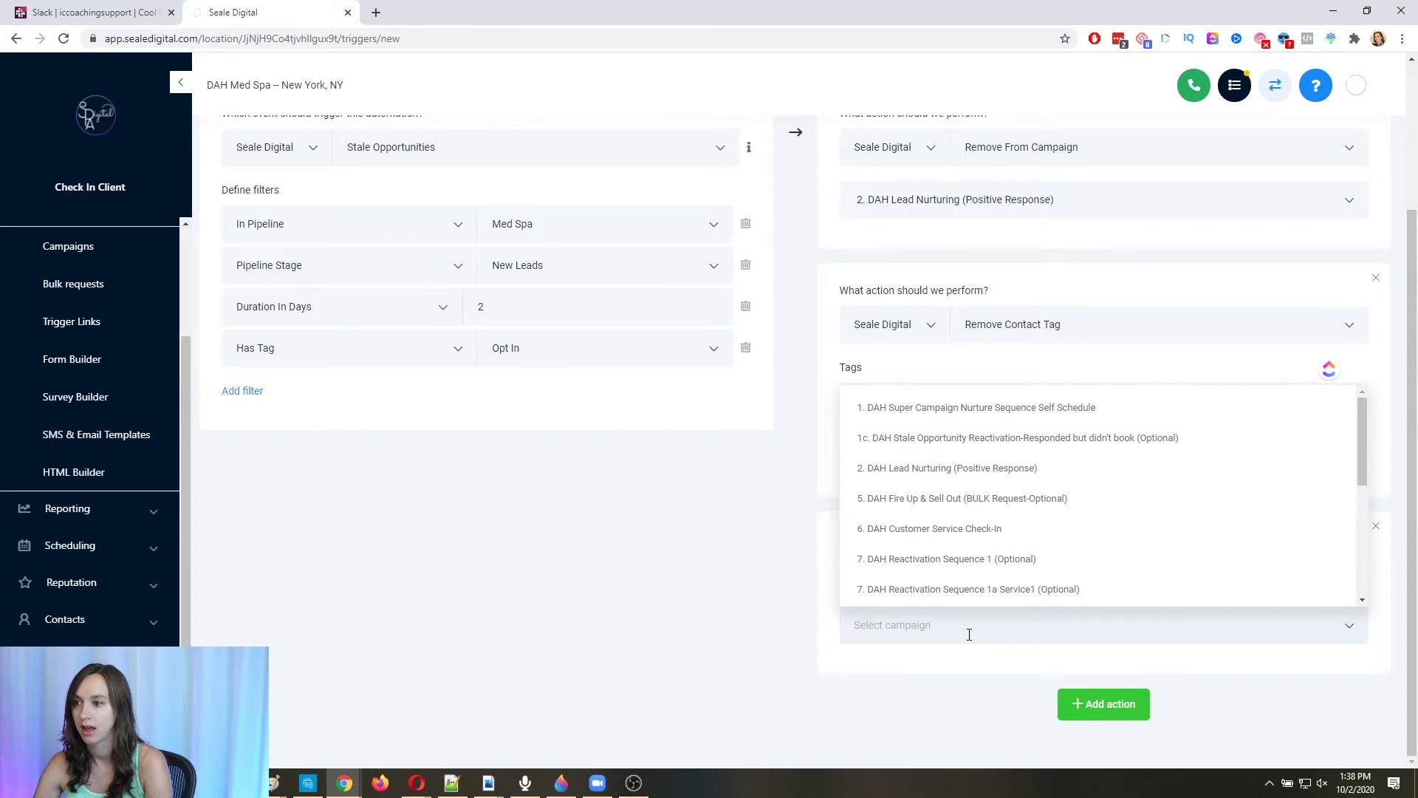
scroll(1000, 532, "down", 5)
left_click(916, 589)
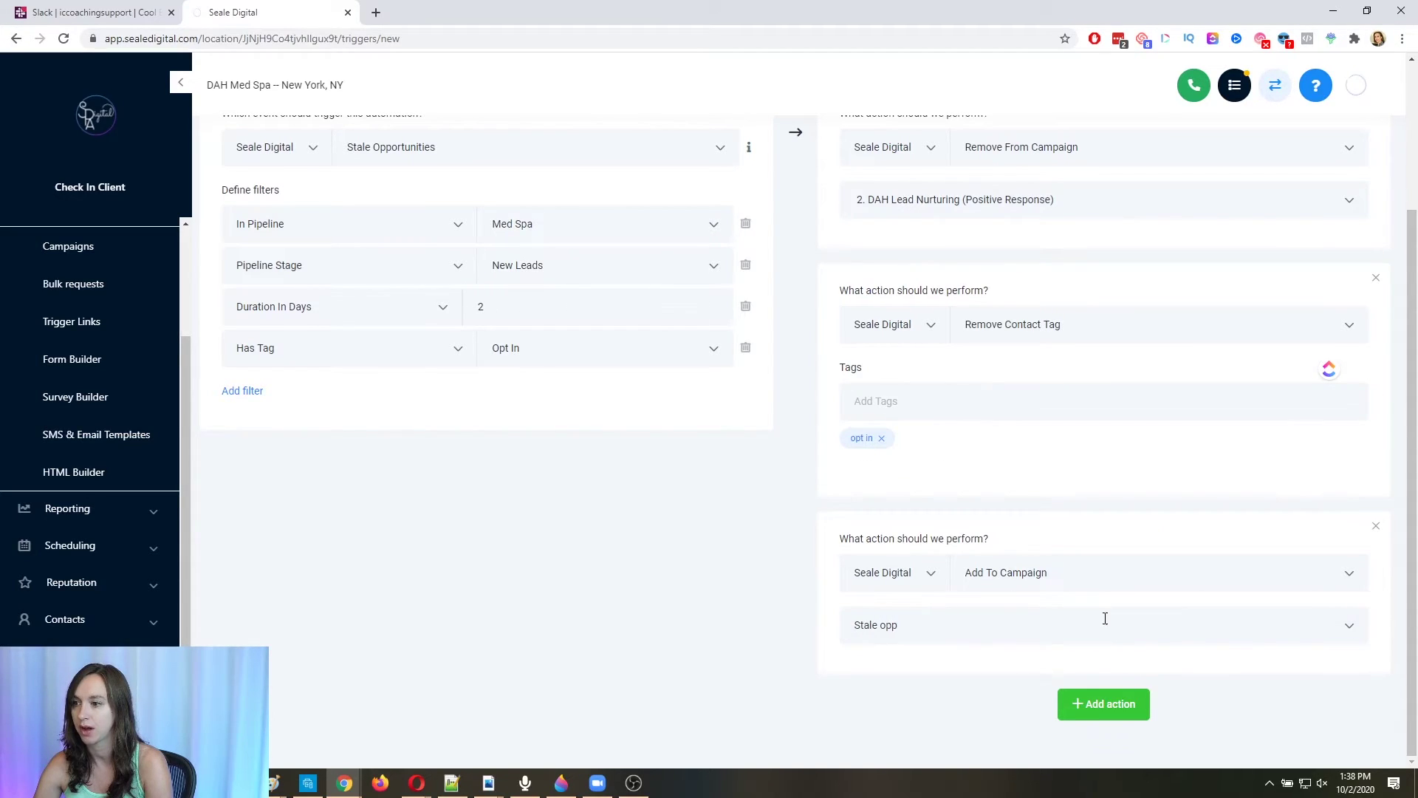
Step: Add an Add/Update Opportunity action moving it to Med Spa's Stale Reignition stage
left_click(1096, 708)
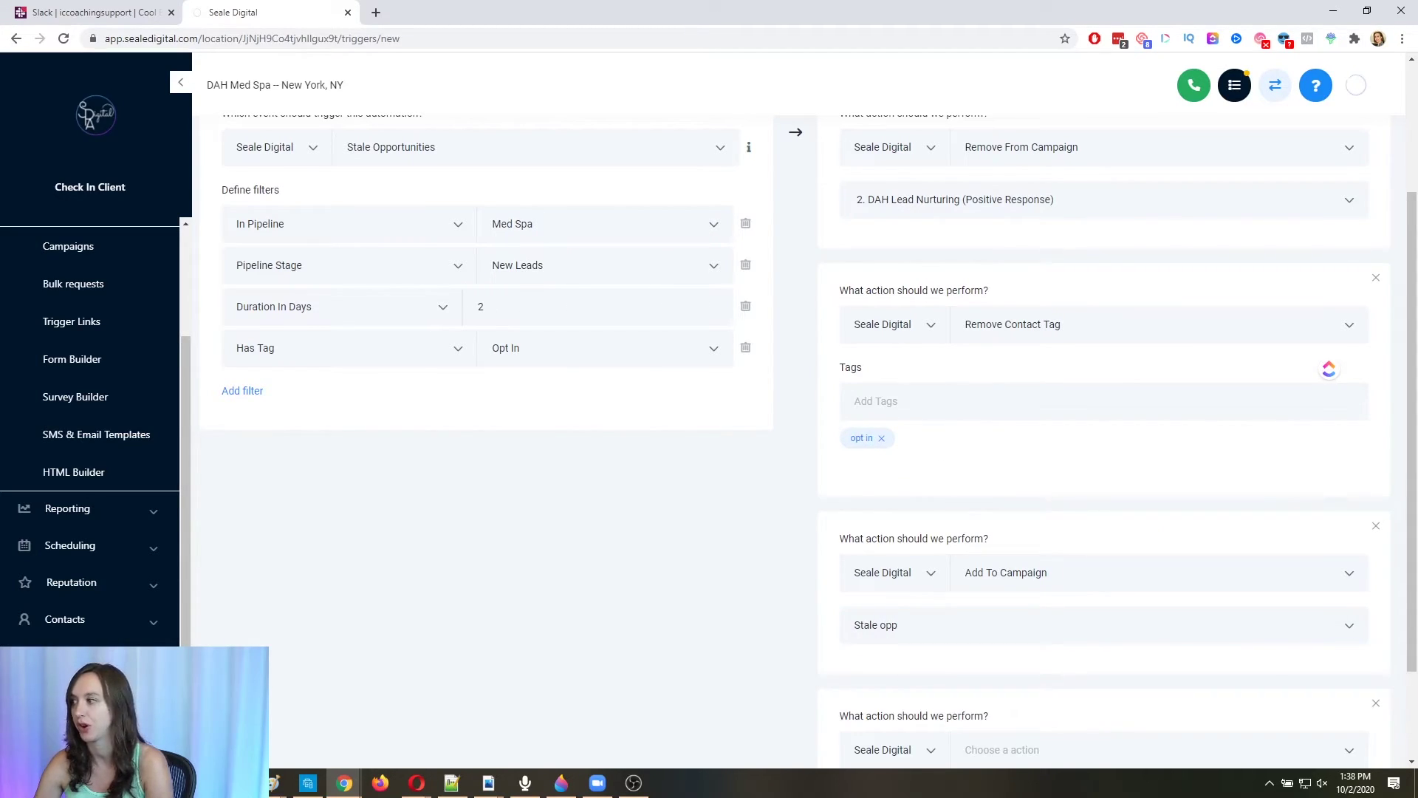
scroll(1026, 443, "down", 2)
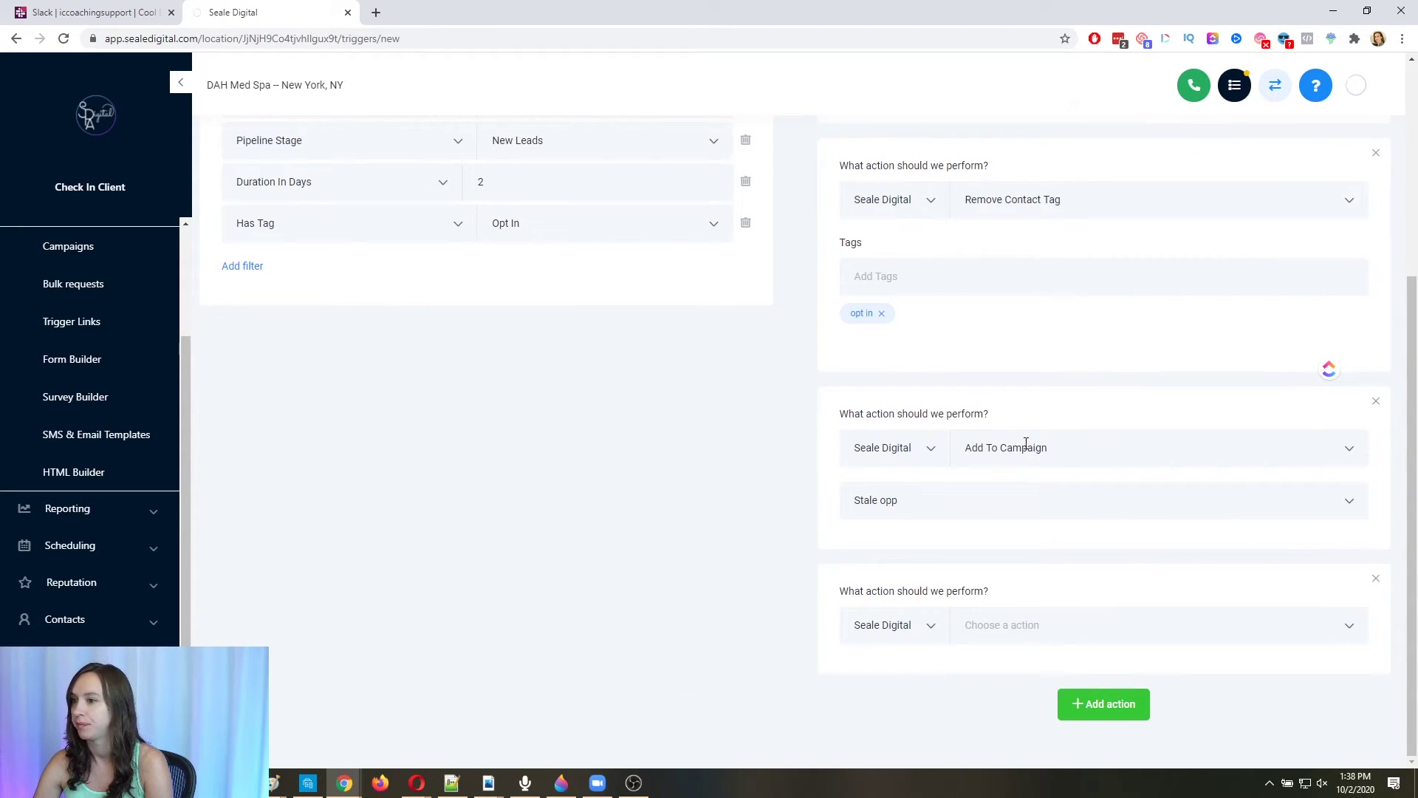
left_click(1054, 628)
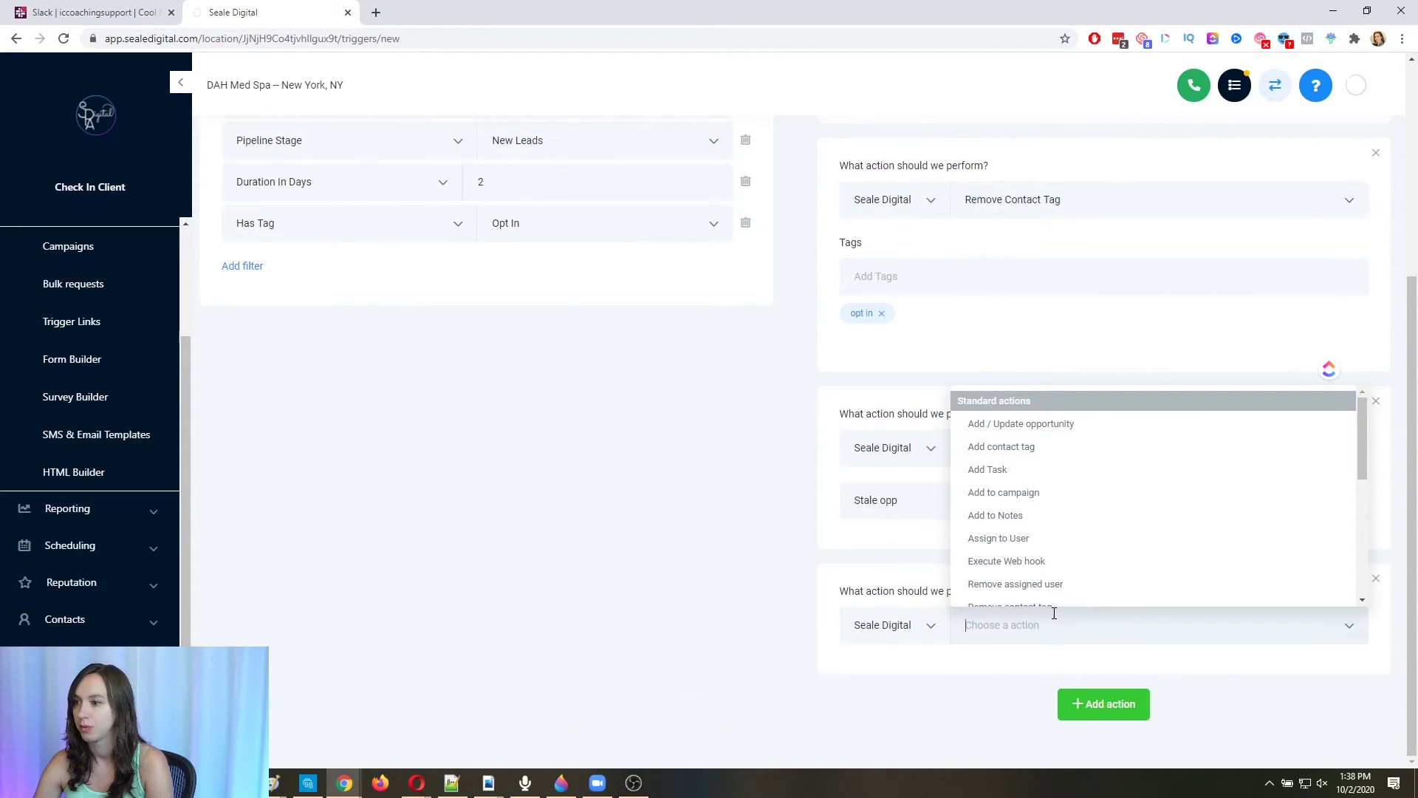
left_click(1075, 424)
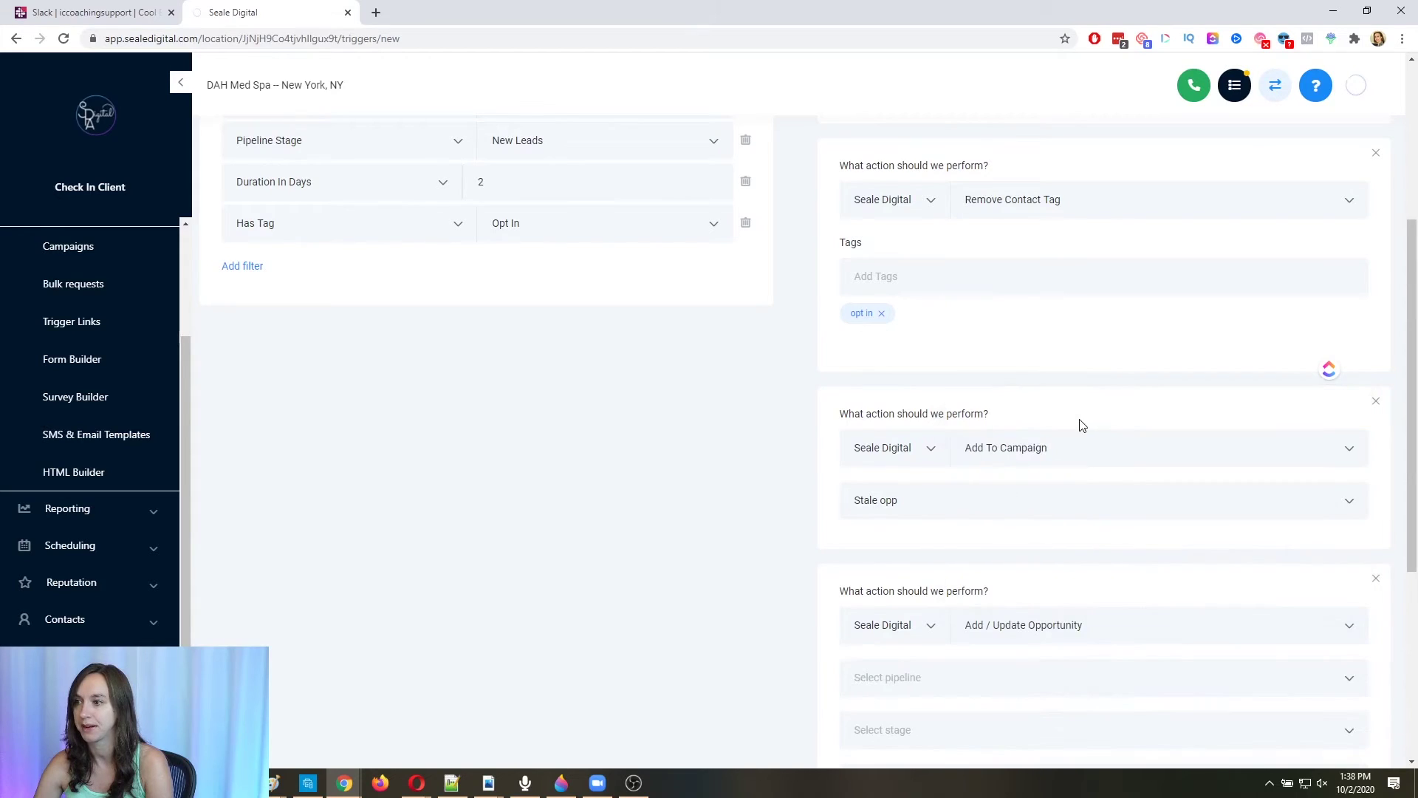
scroll(1058, 543, "down", 4)
left_click(986, 380)
left_click(951, 432)
left_click(951, 432)
left_click(947, 539)
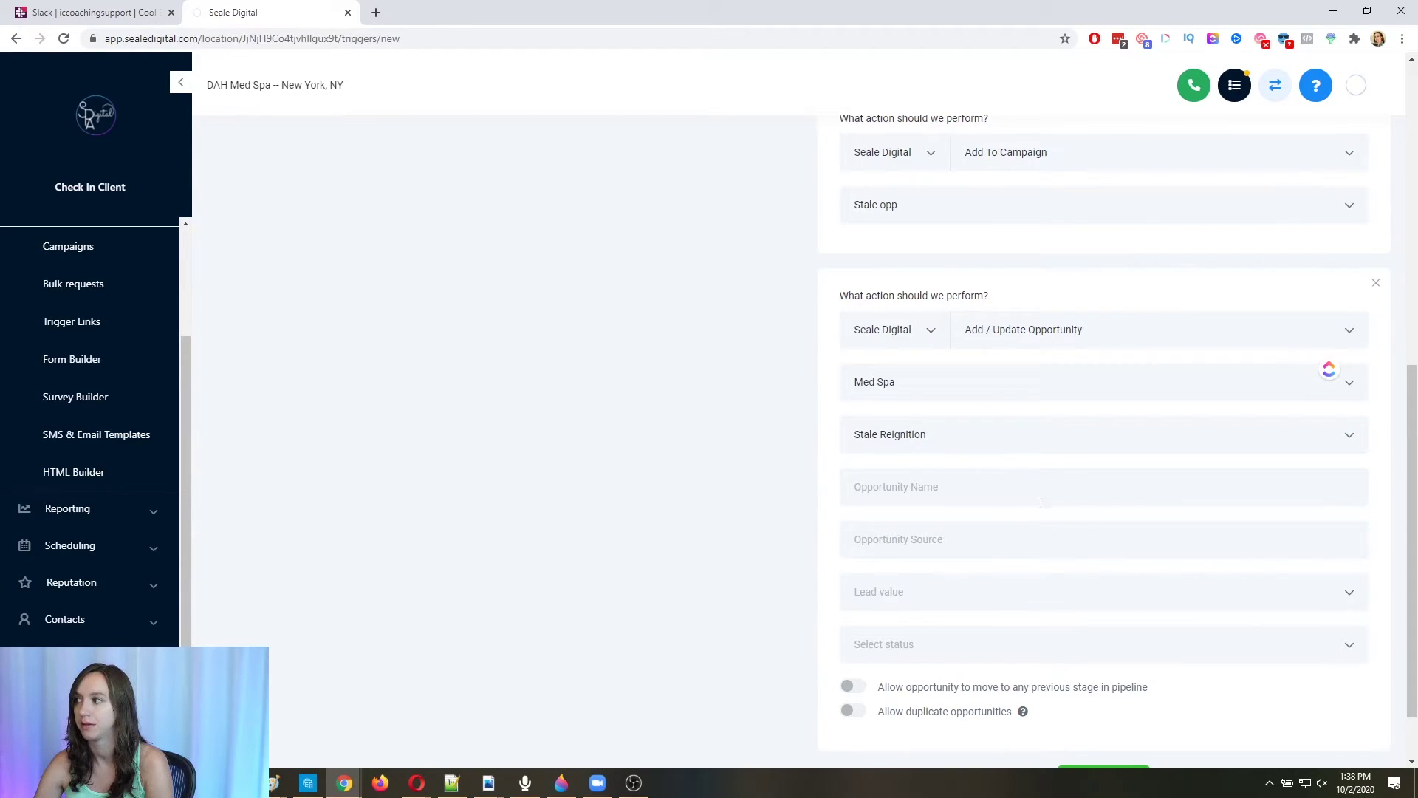
scroll(1049, 517, "down", 1)
scroll(1108, 561, "up", 9)
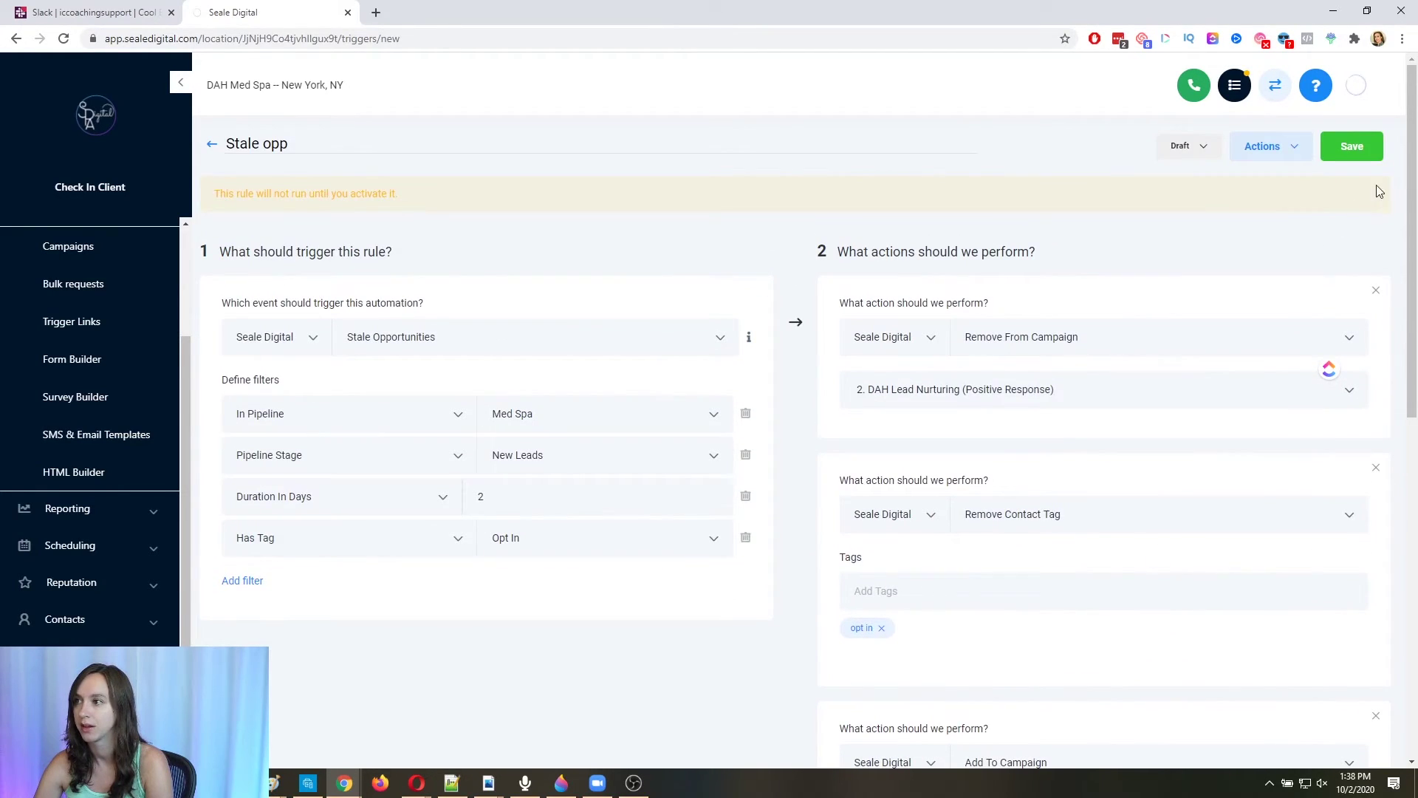
Step: Switch the Stale opp rule's status from Draft to Active
left_click(1205, 148)
left_click(1193, 178)
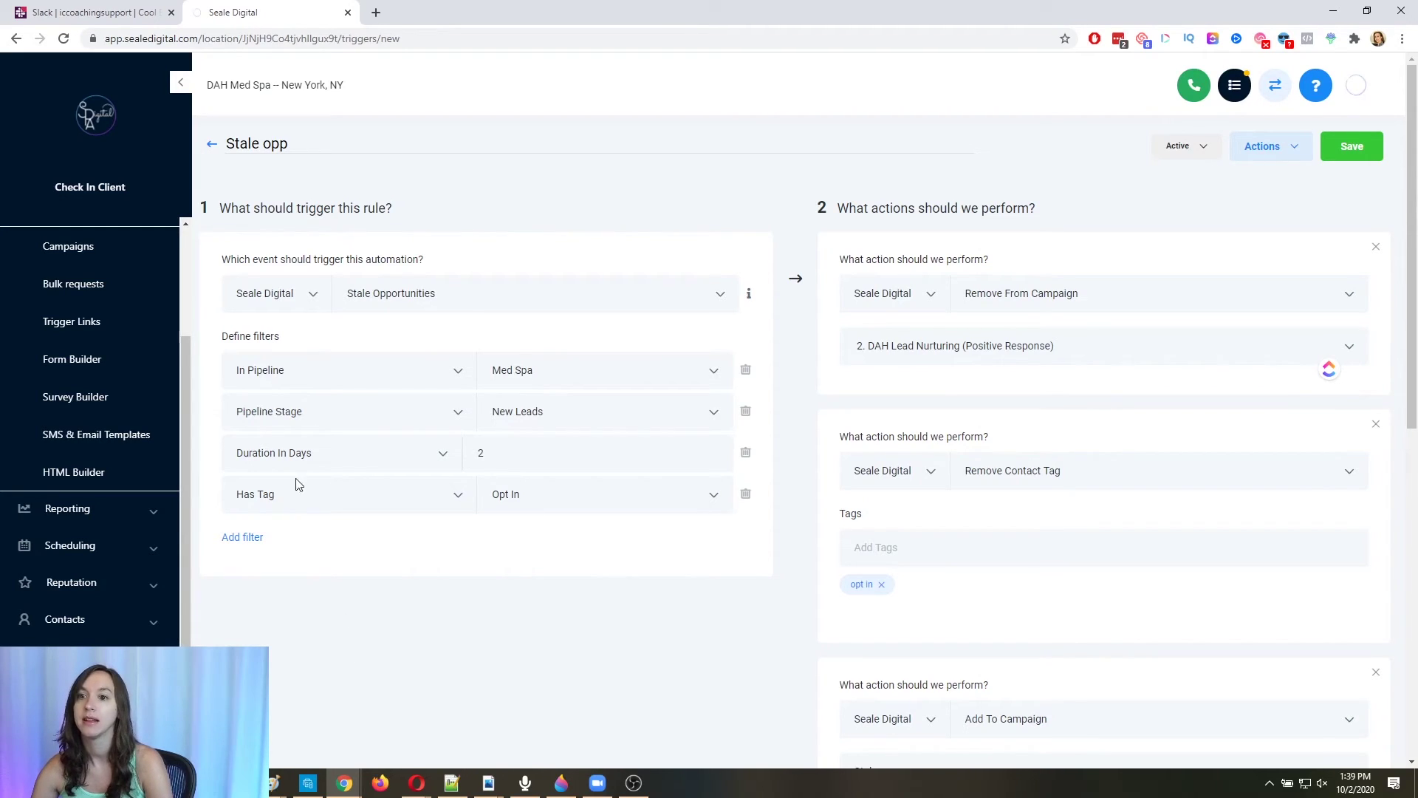
scroll(115, 399, "up", 3)
Step: Move the test contact's opportunity card from Stale Reignition to Hot Leads, then open its contact record
left_click(116, 308)
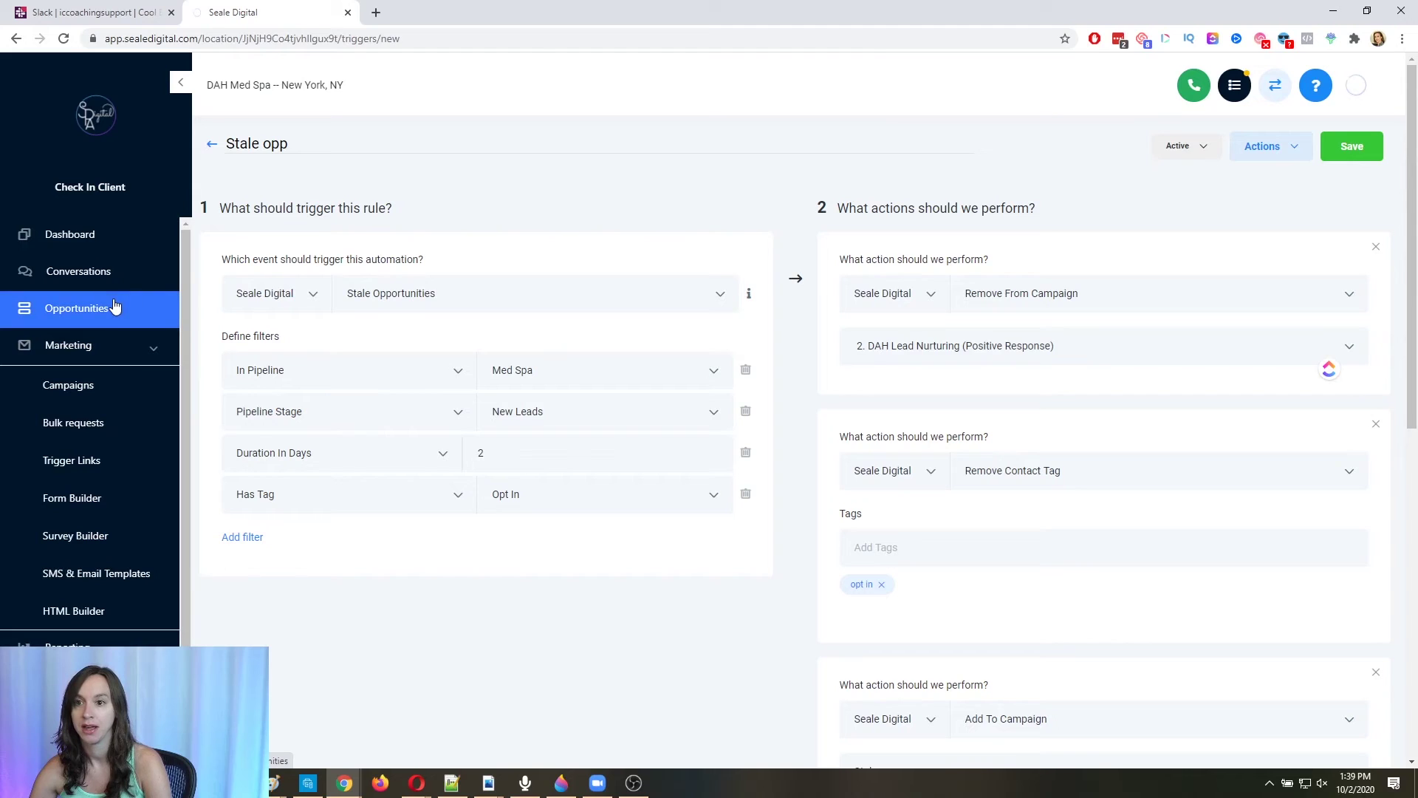
left_click(783, 122)
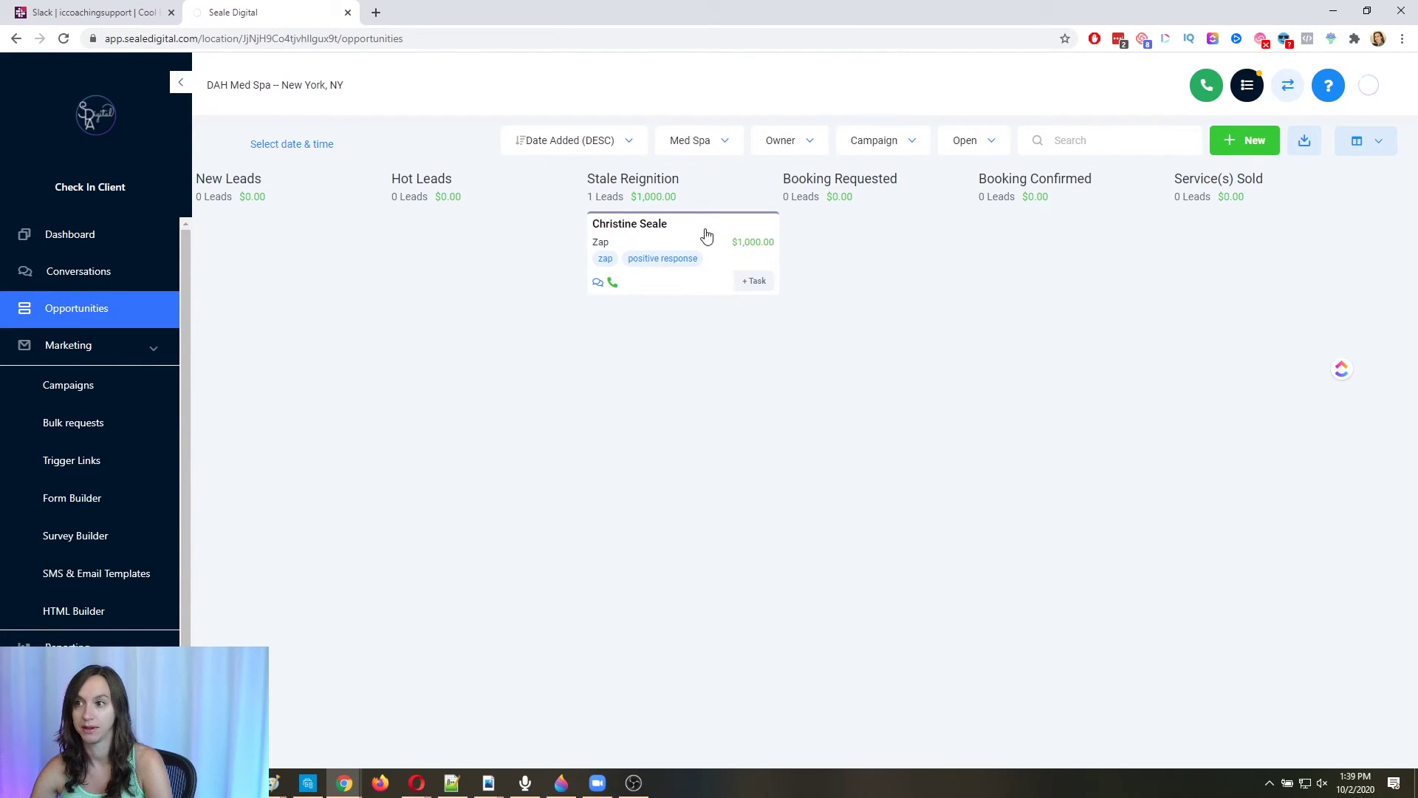
left_click_drag(703, 234, 484, 243)
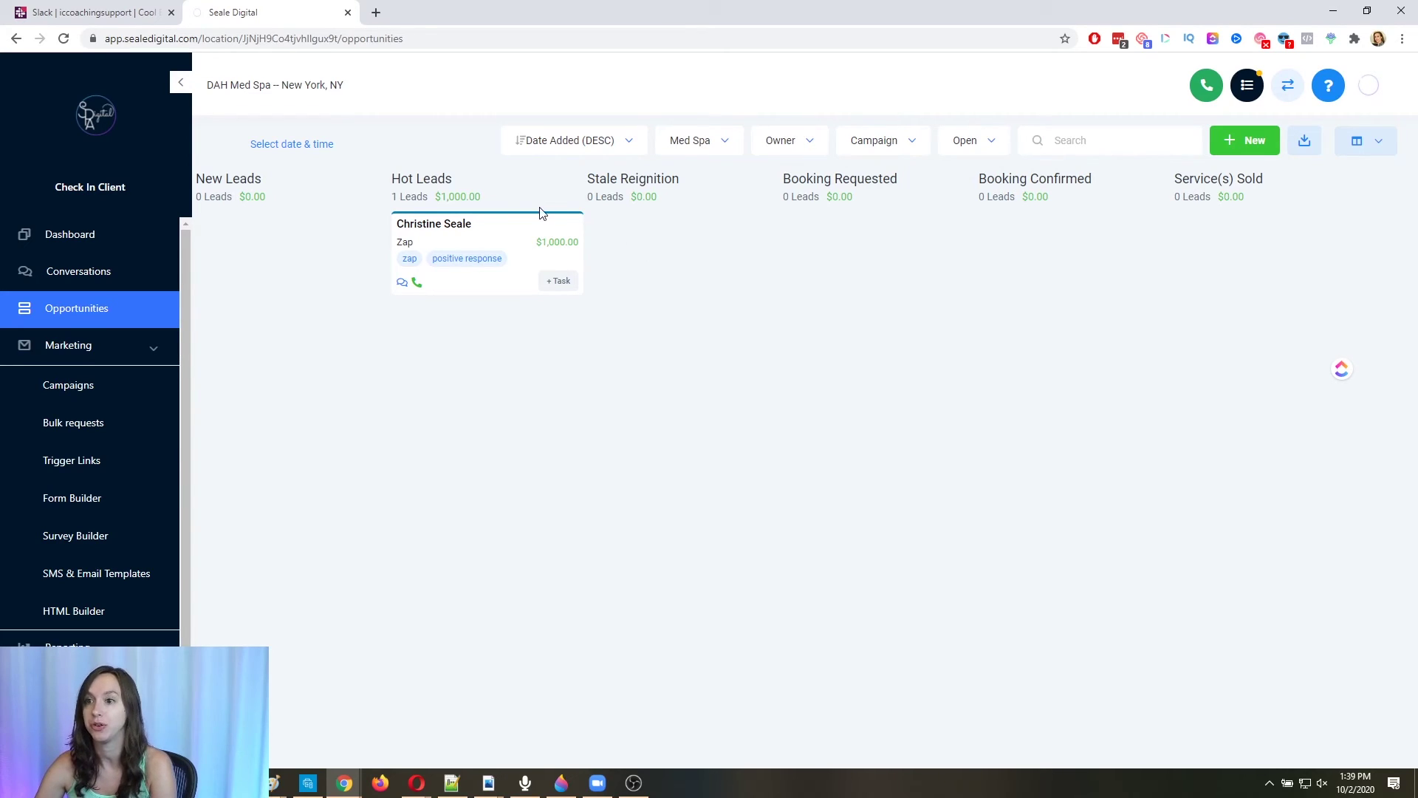
left_click(453, 225)
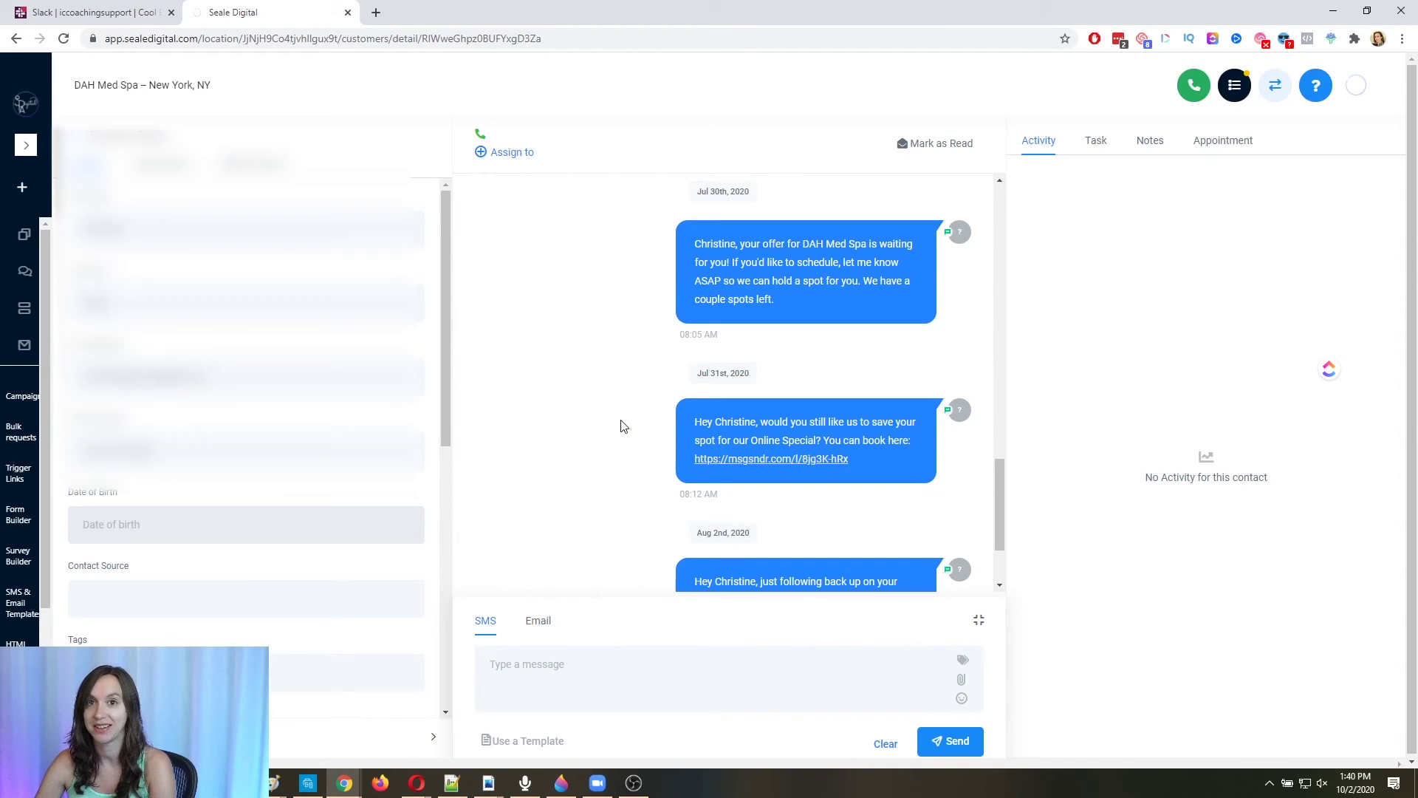
scroll(619, 423, "down", 2)
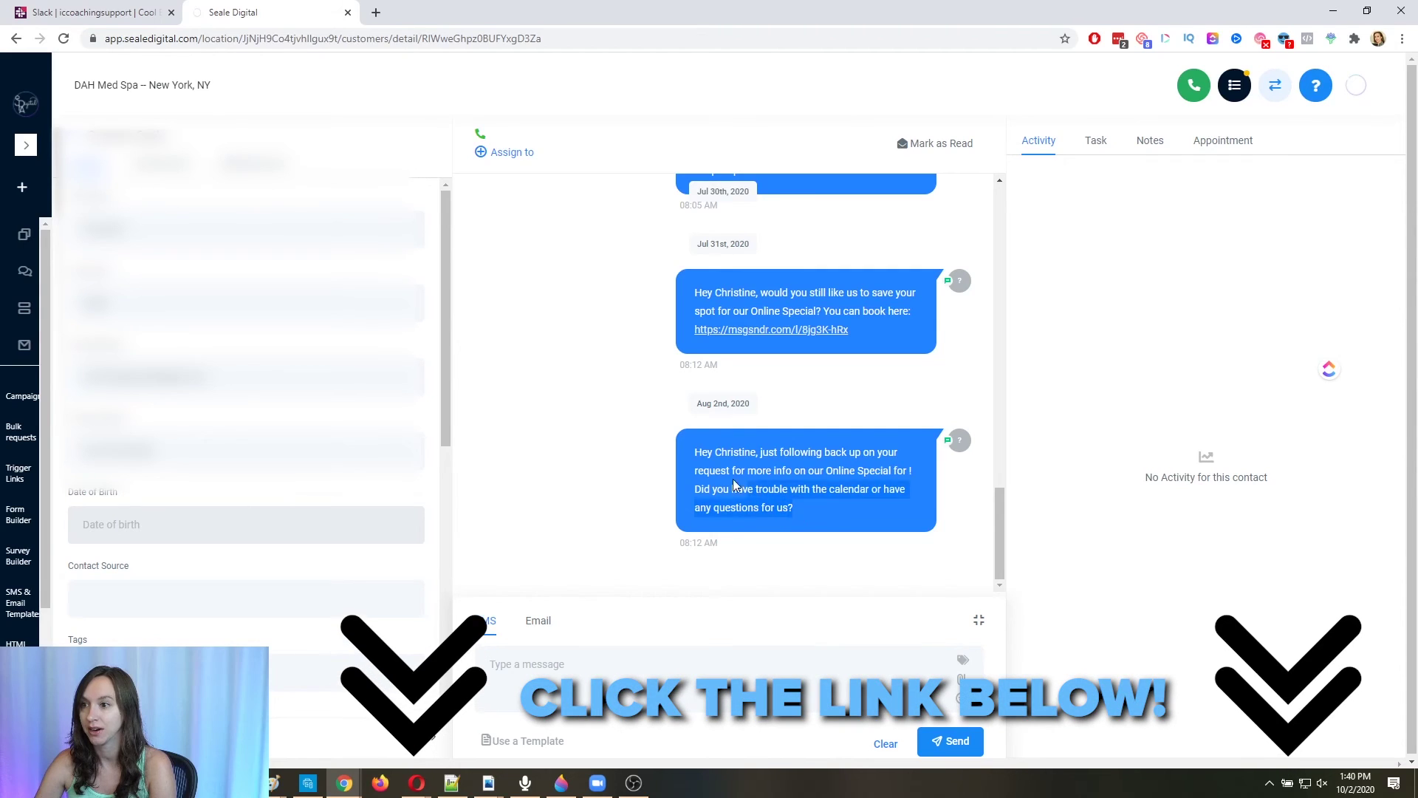
left_click_drag(796, 509, 698, 451)
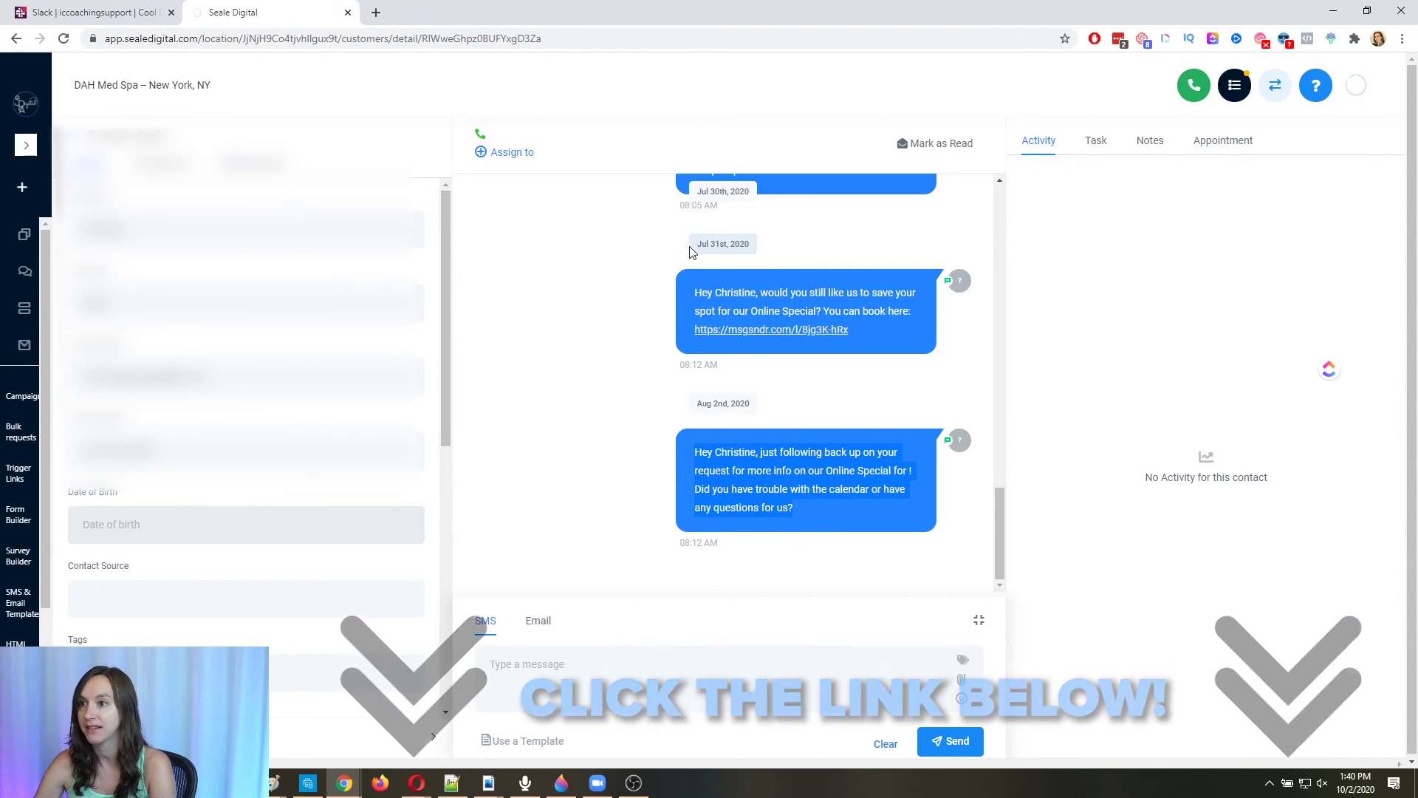
left_click(724, 246)
left_click_drag(698, 293, 863, 330)
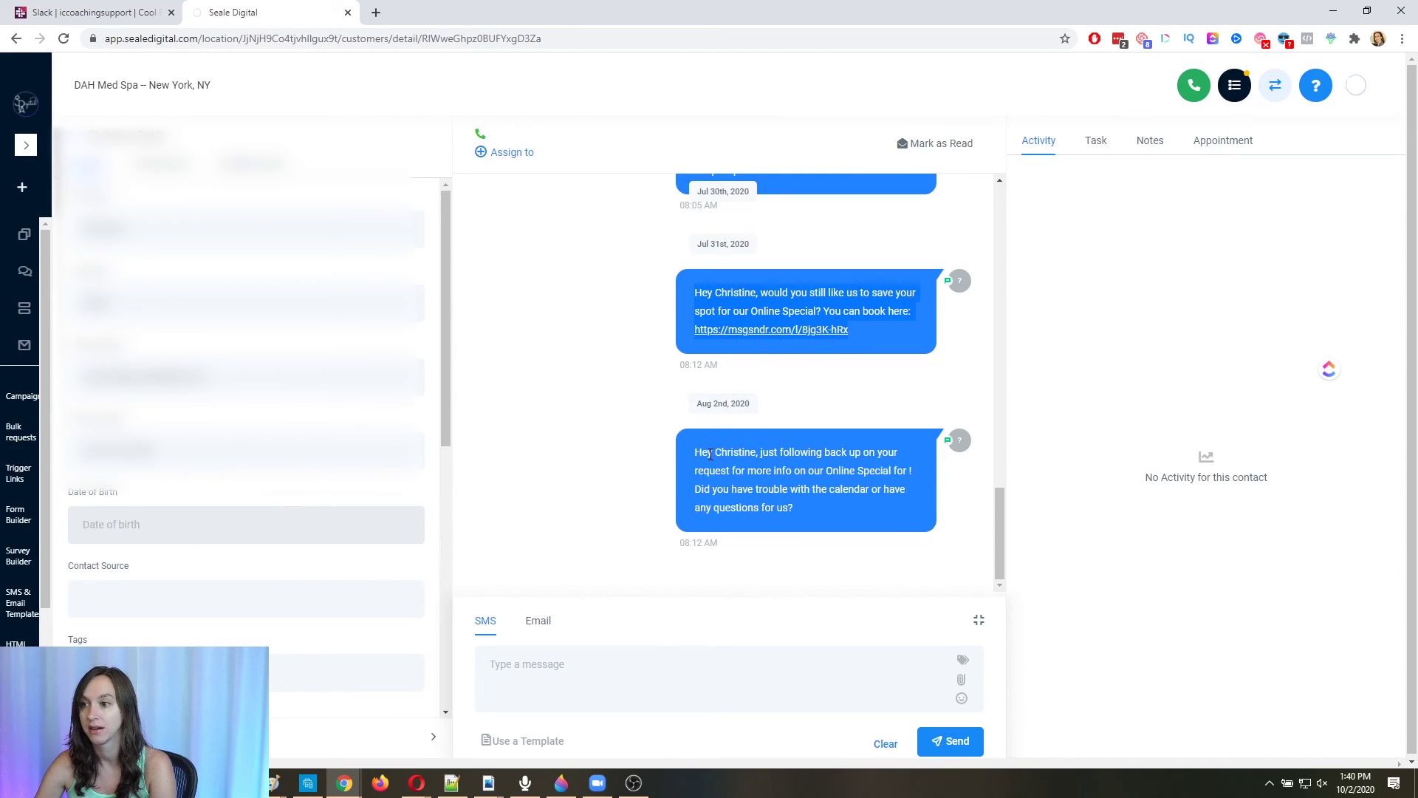
left_click_drag(710, 453, 827, 508)
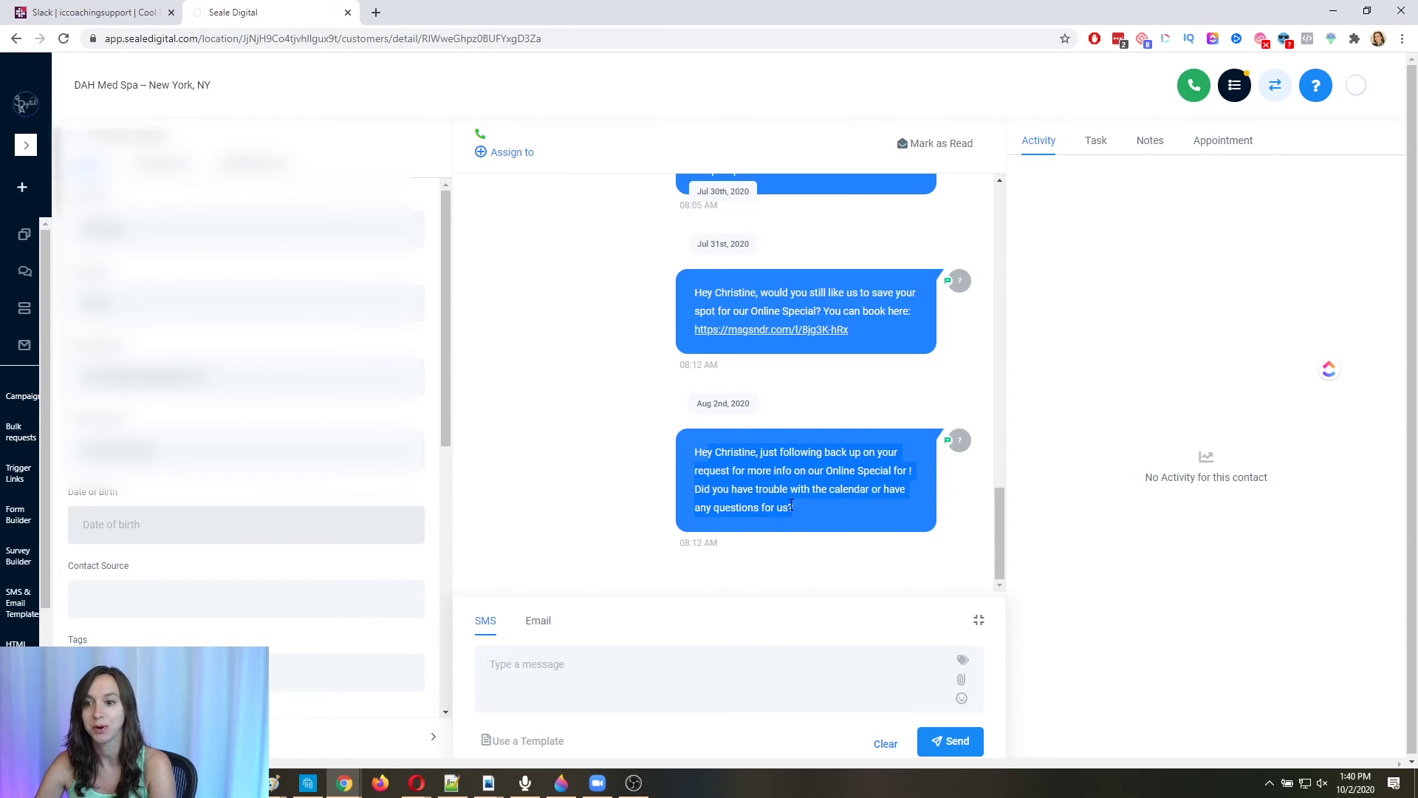
scroll(383, 512, "down", 5)
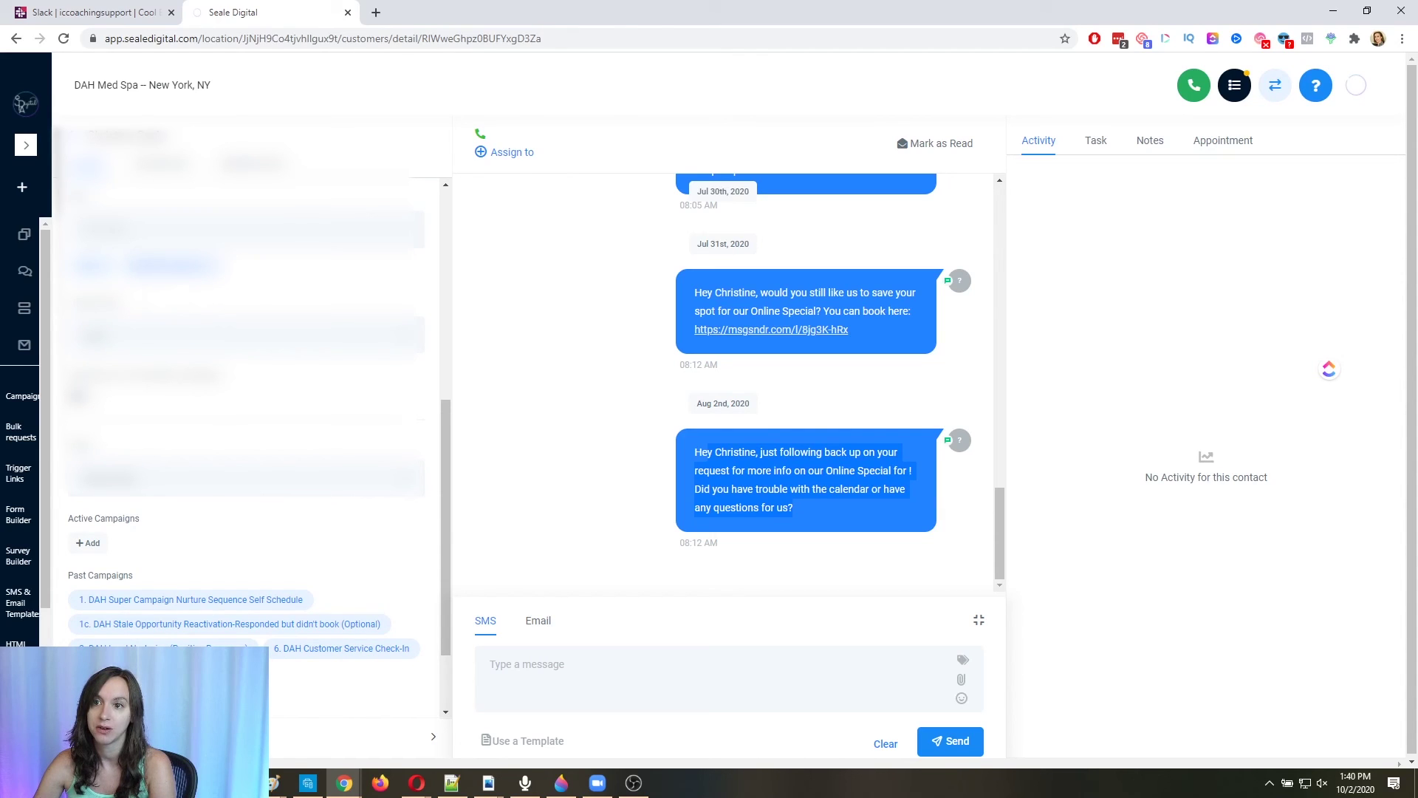
scroll(267, 331, "down", 1)
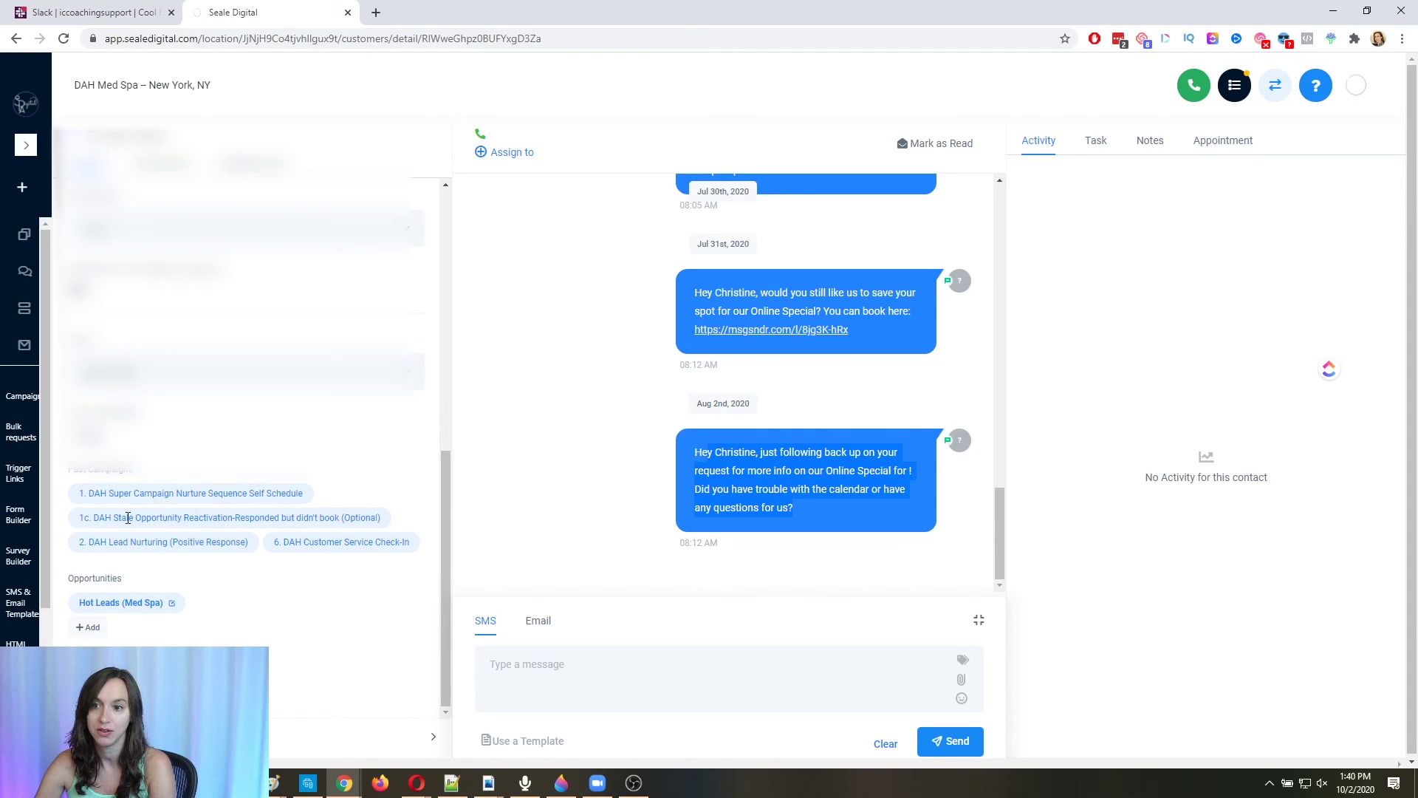
left_click_drag(127, 517, 391, 524)
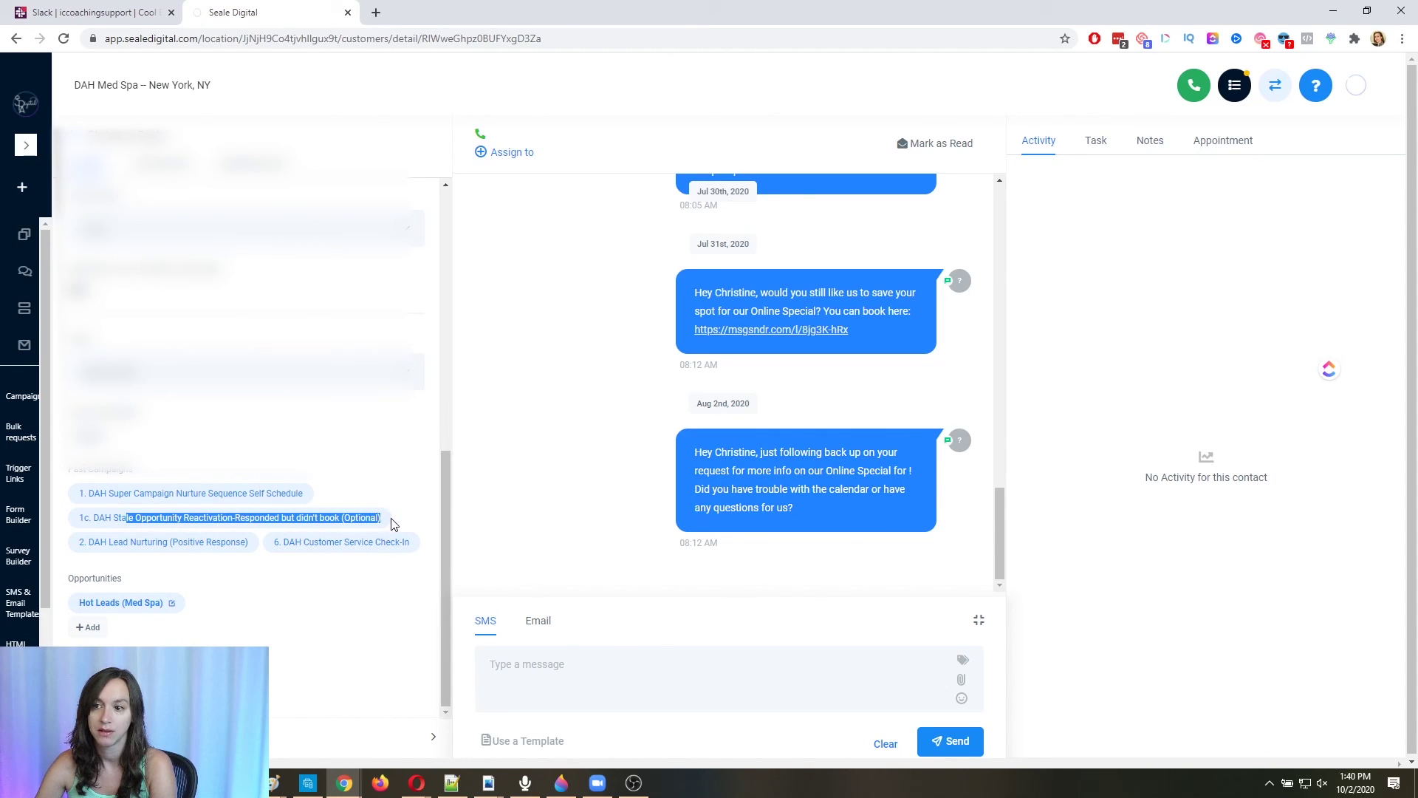
left_click(391, 524)
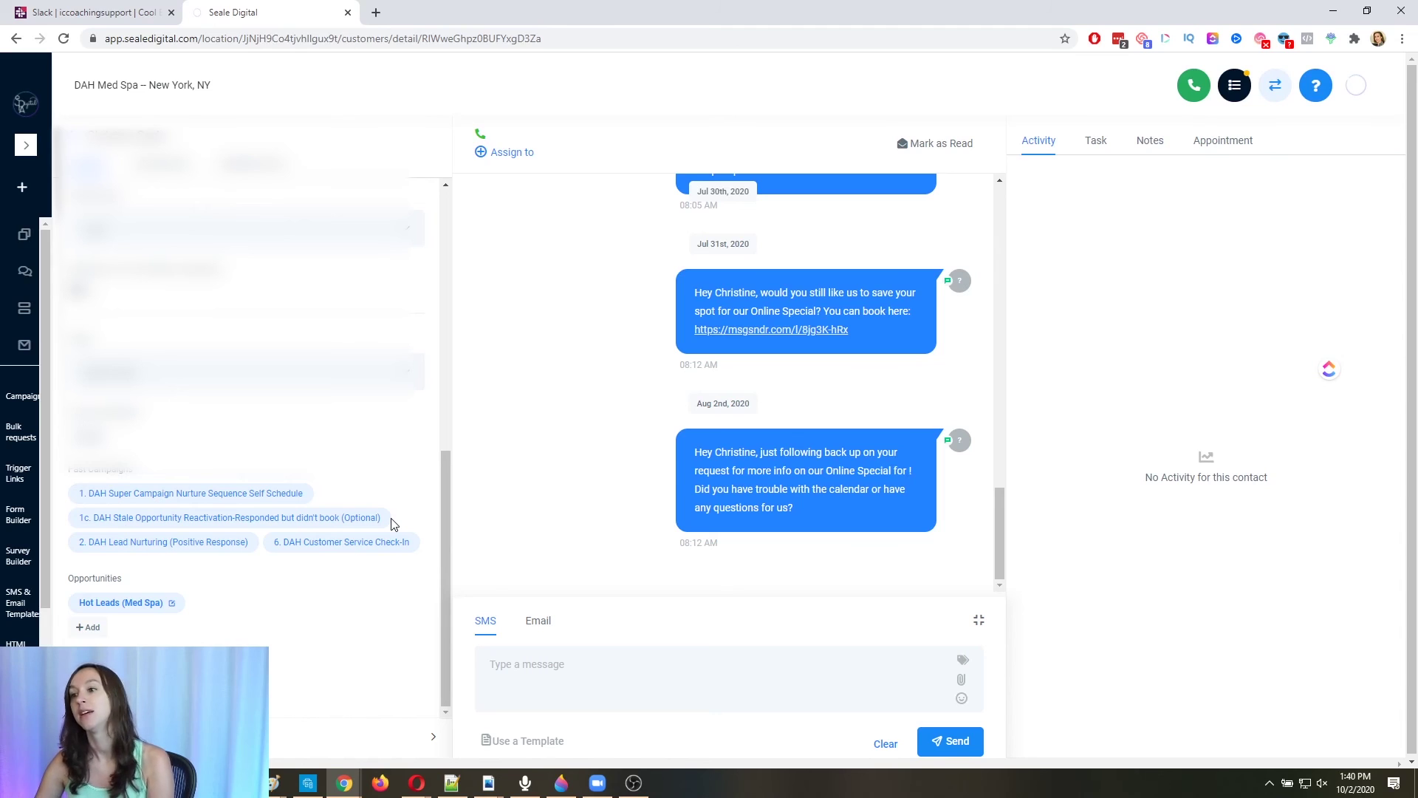